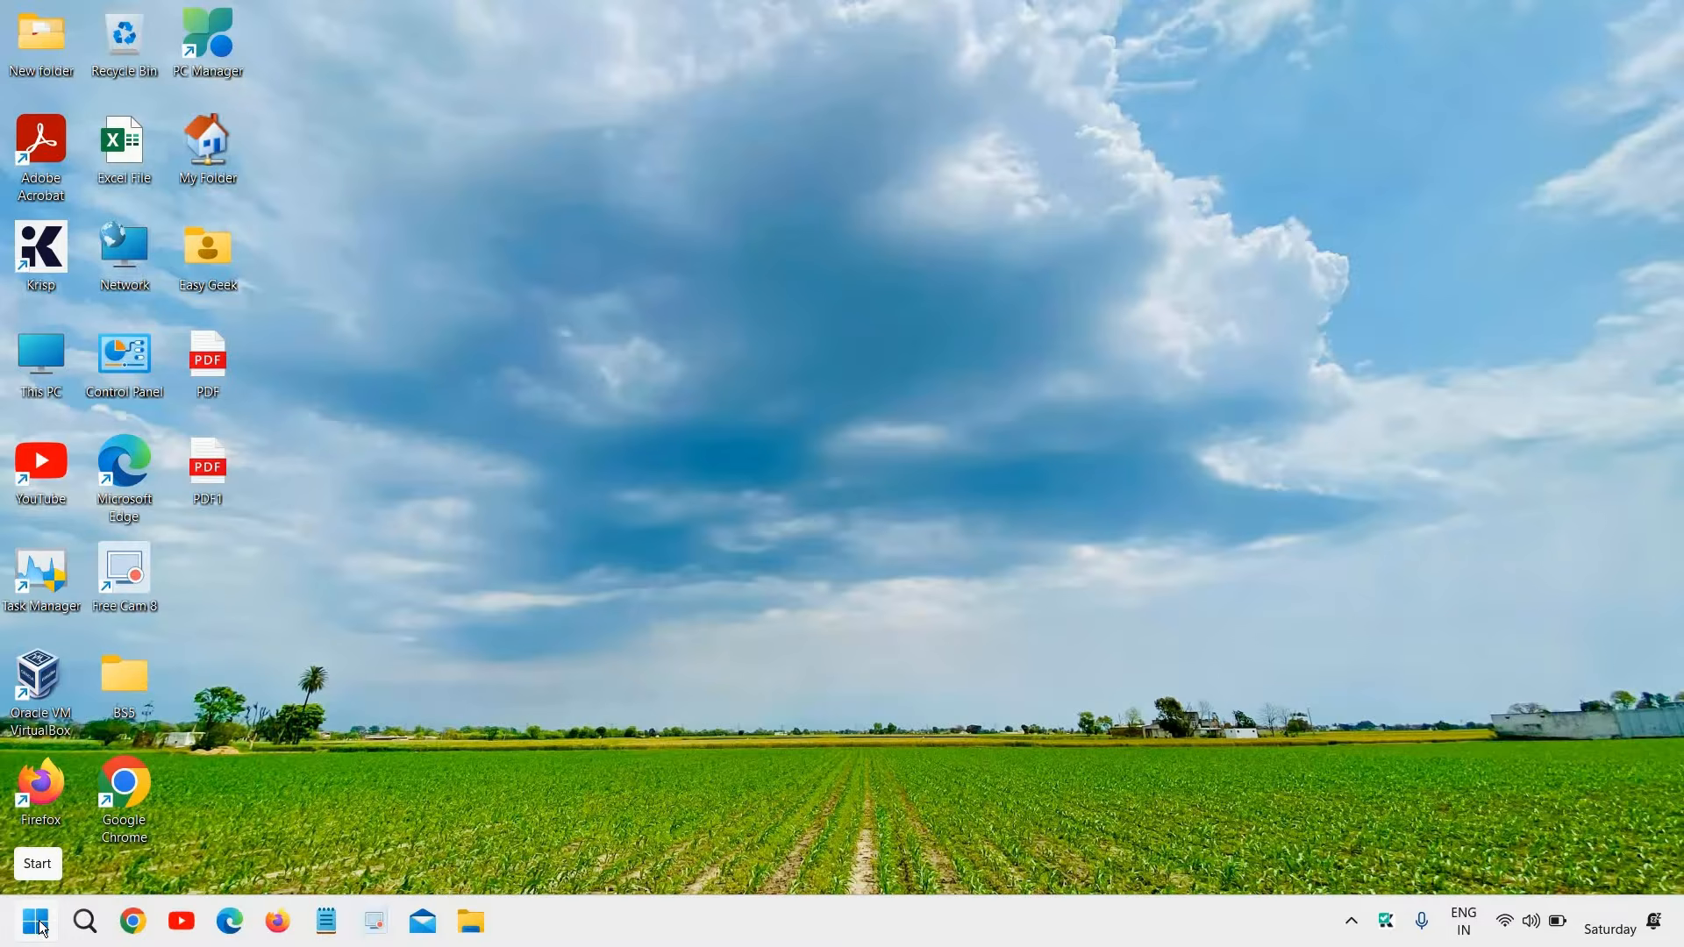
Open Task Manager and maximize its window
{"action": "right_click", "coordinate": [41, 928]}
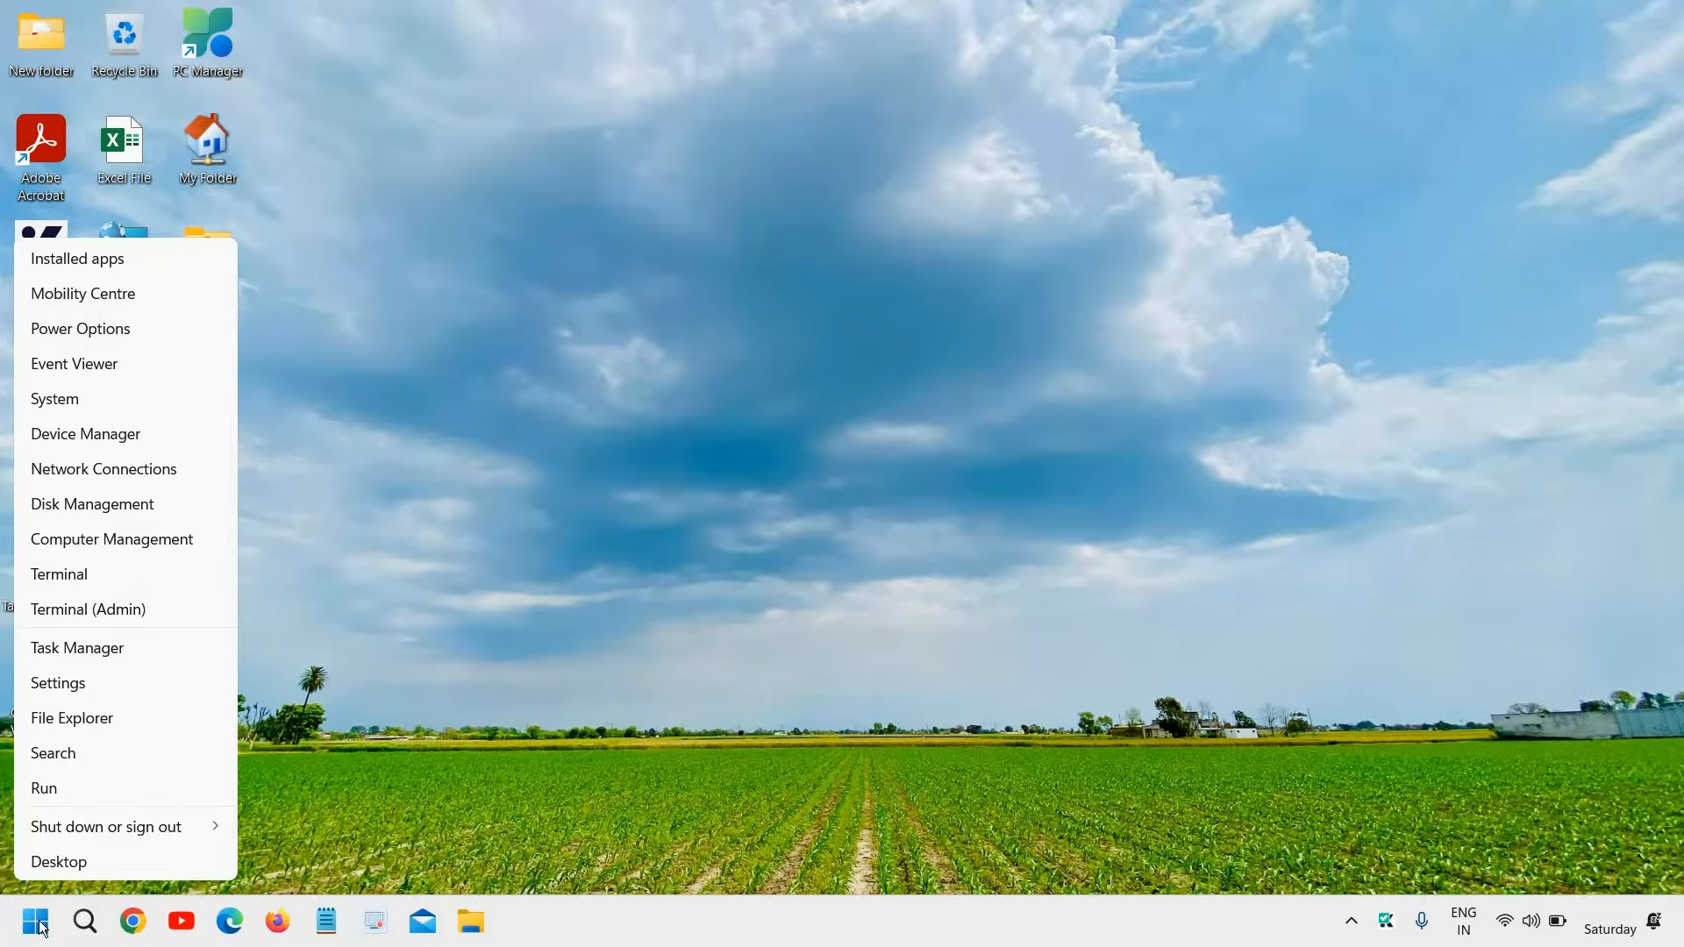
{"action": "left_click", "coordinate": [109, 645]}
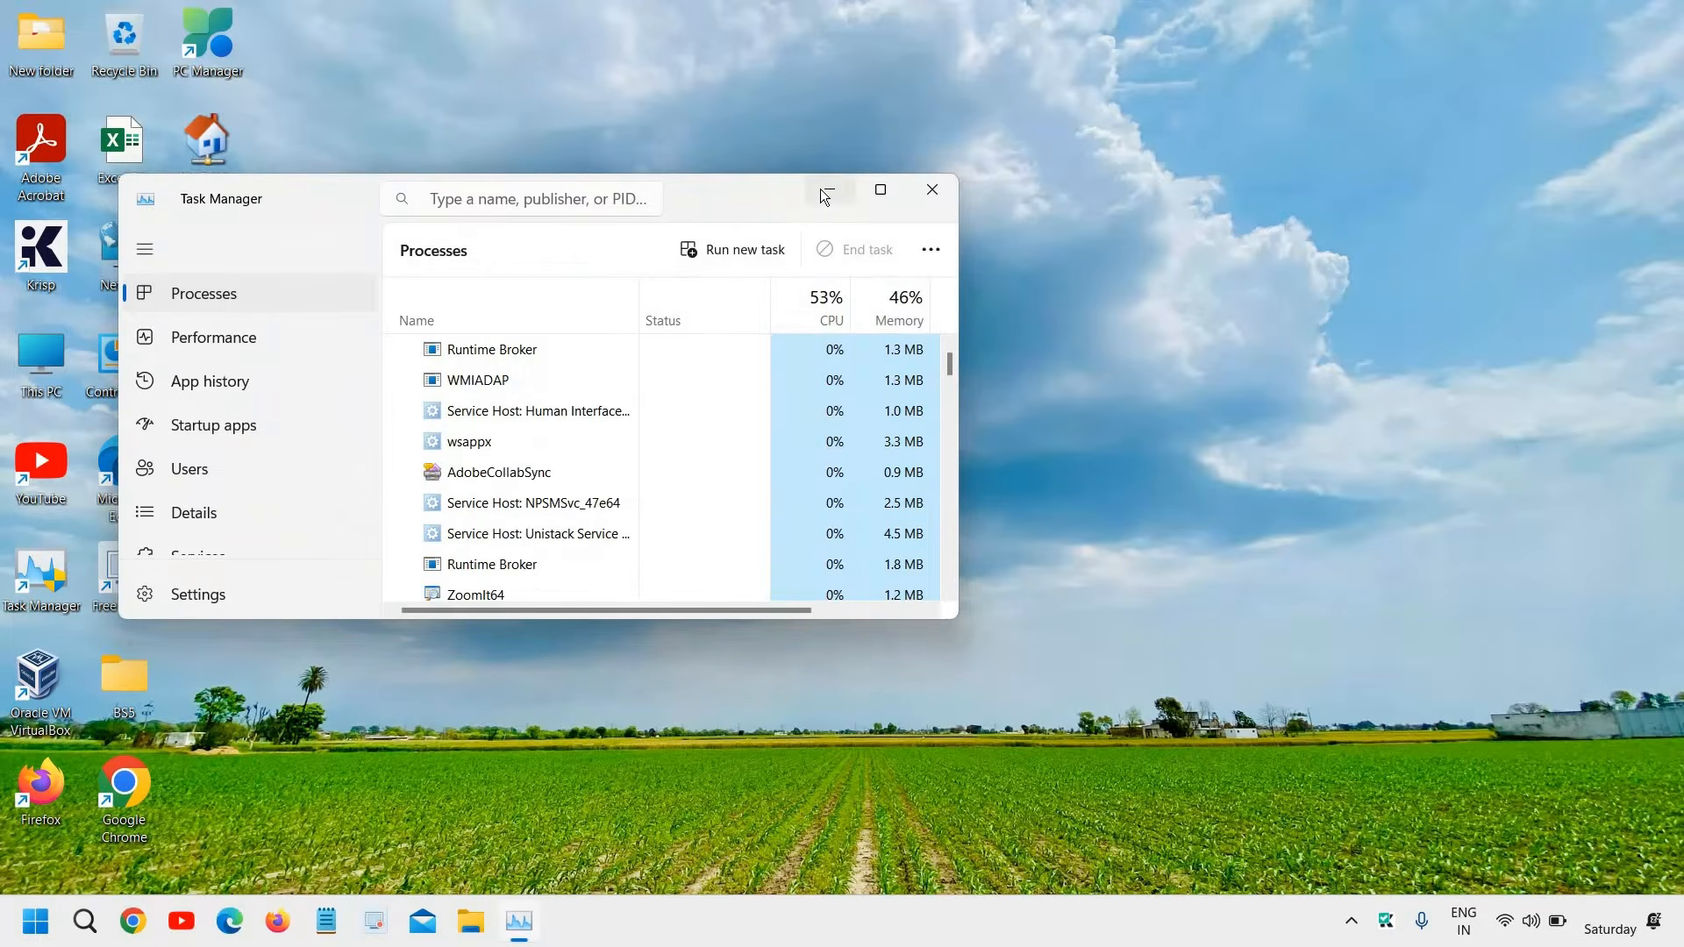
{"action": "left_click", "coordinate": [885, 191]}
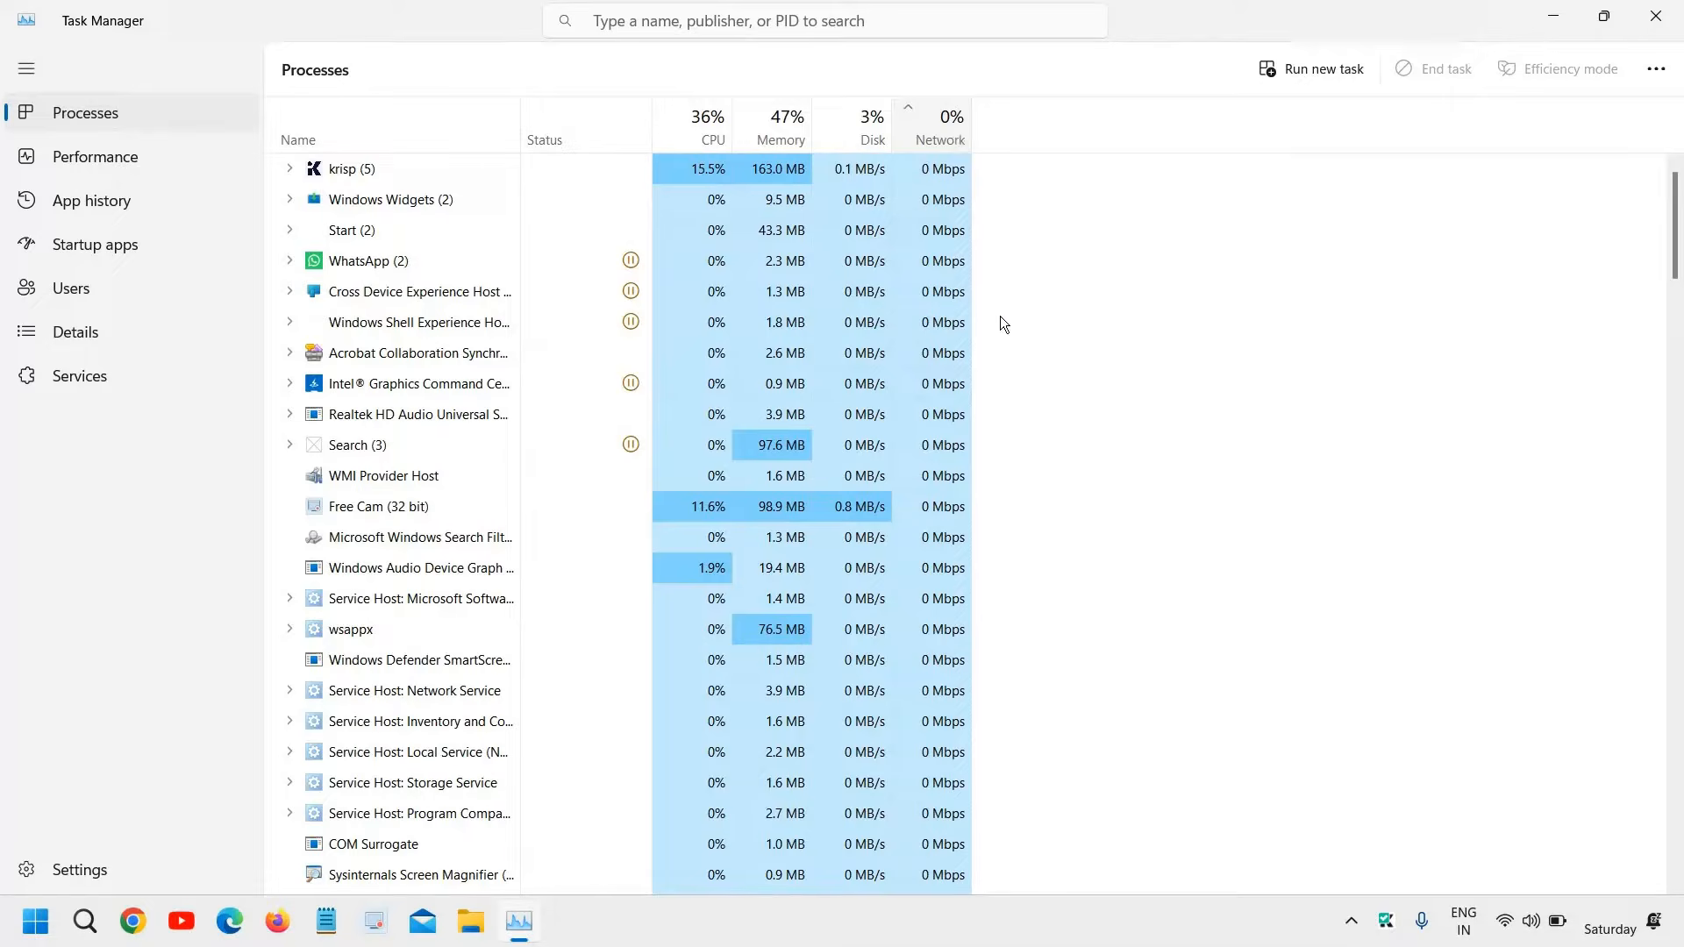
Sort the running processes by network usage and examine the list for programs consuming bandwidth
{"action": "left_click", "coordinate": [957, 138]}
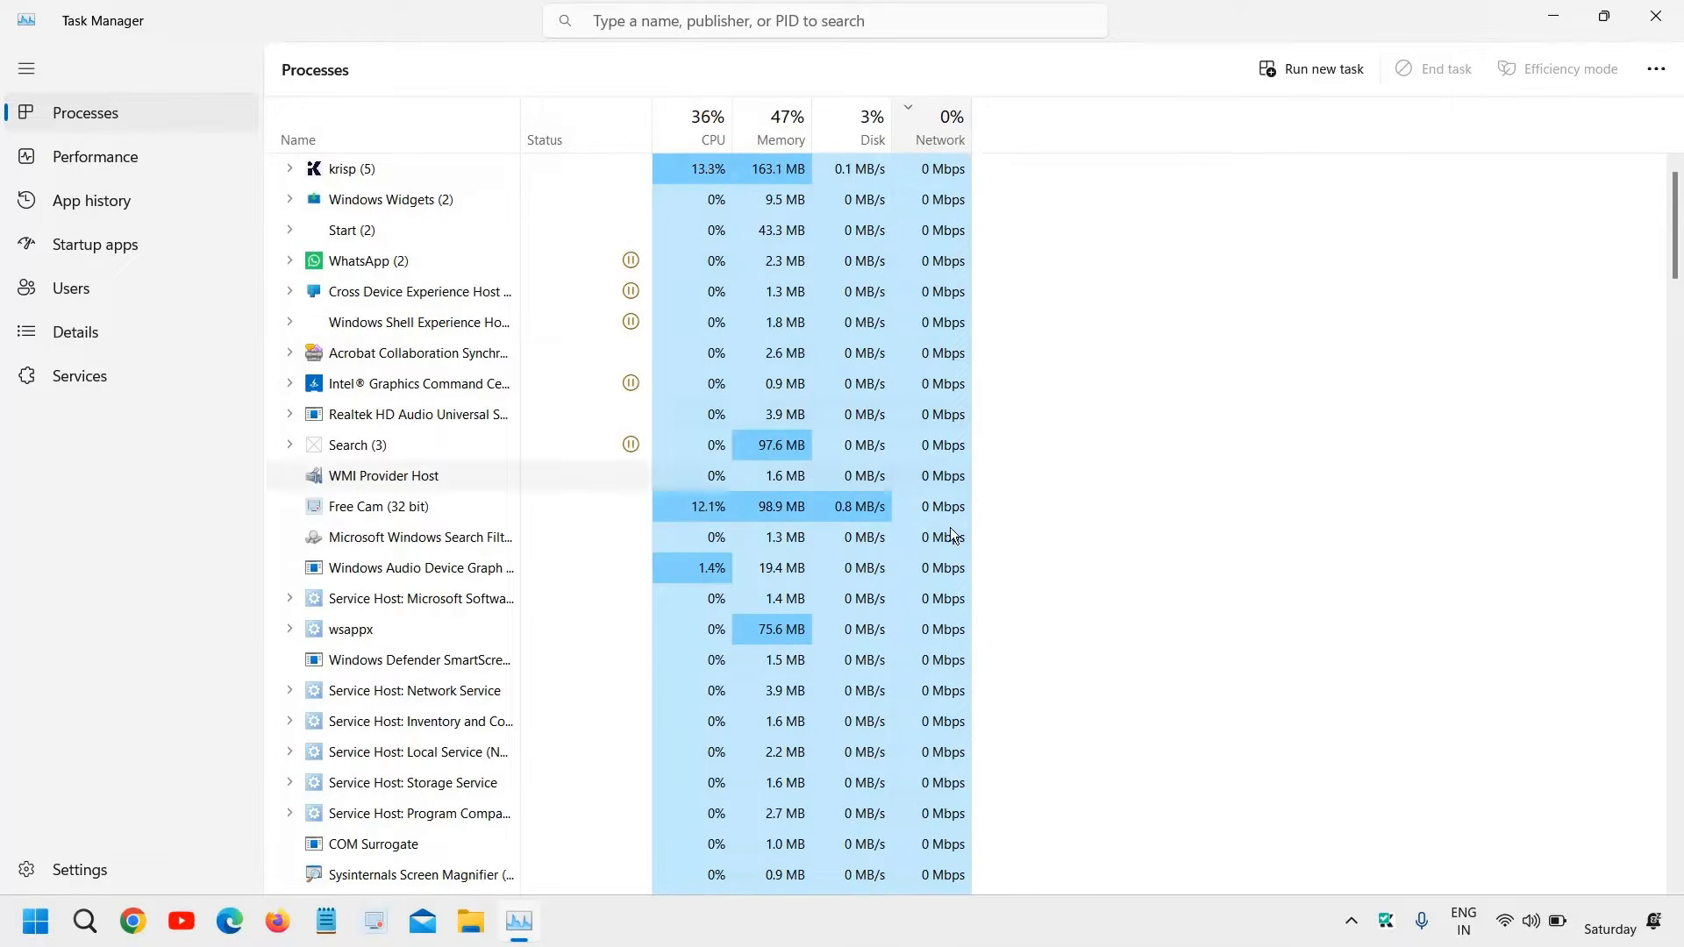
{"action": "scroll", "coordinate": [948, 614], "scroll_direction": "down", "scroll_amount": 2}
{"action": "scroll", "coordinate": [944, 614], "scroll_direction": "down", "scroll_amount": 3}
{"action": "scroll", "coordinate": [962, 235], "scroll_direction": "up", "scroll_amount": 5}
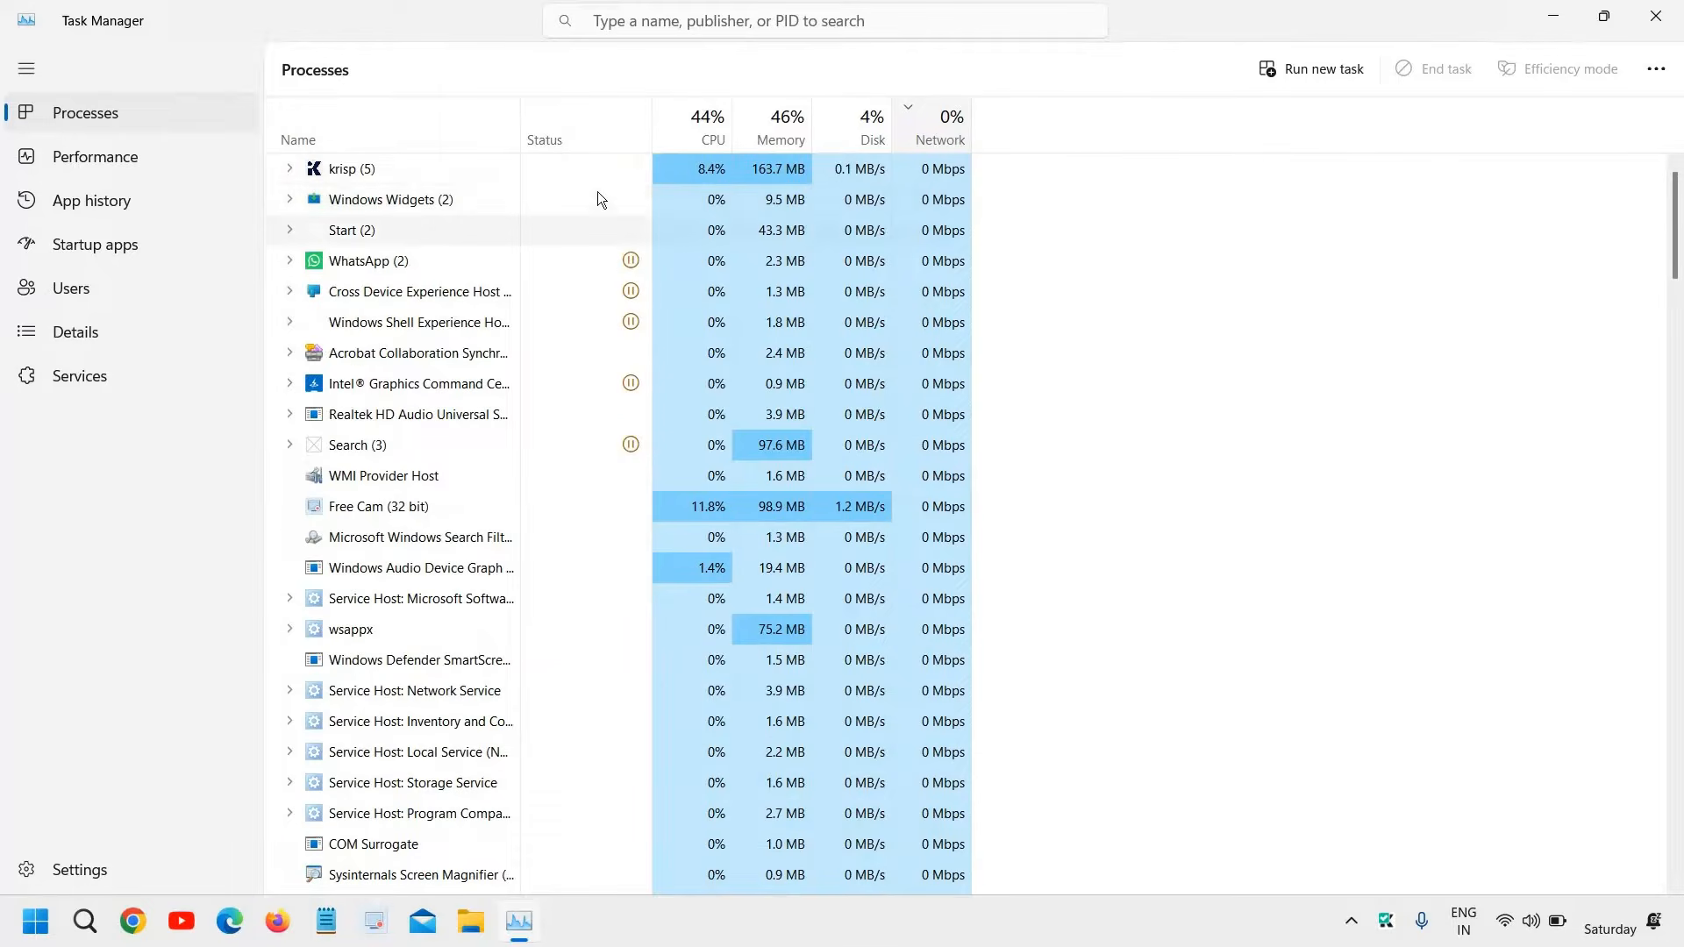
{"action": "left_click", "coordinate": [956, 140]}
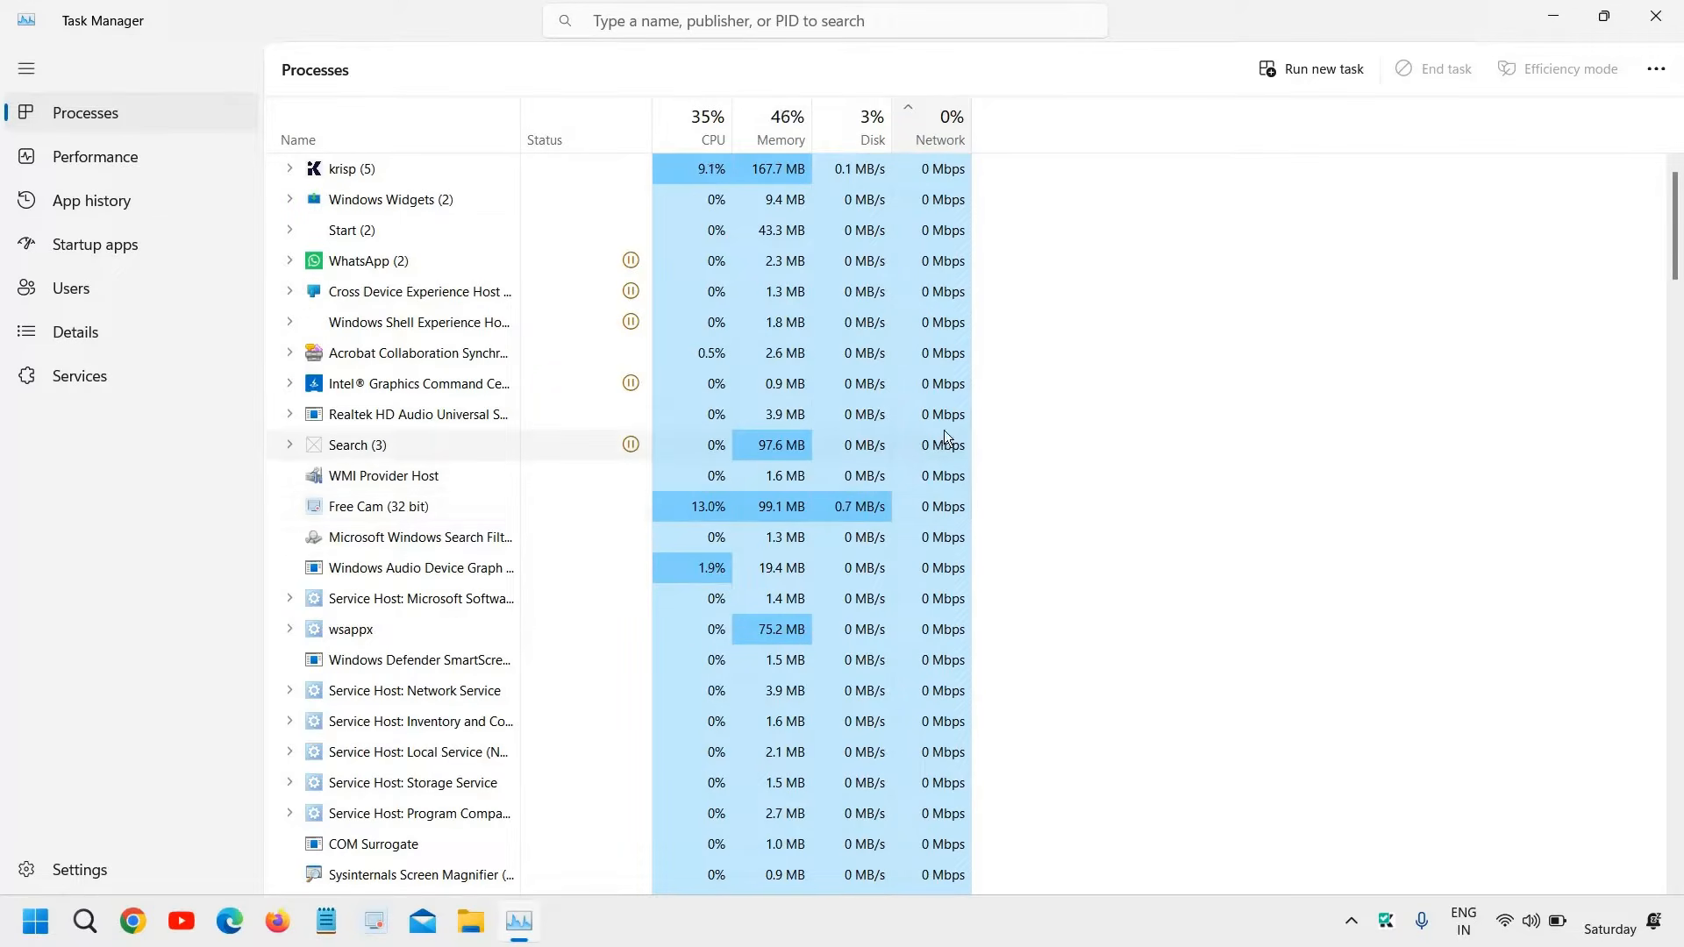
{"action": "left_click", "coordinate": [955, 235]}
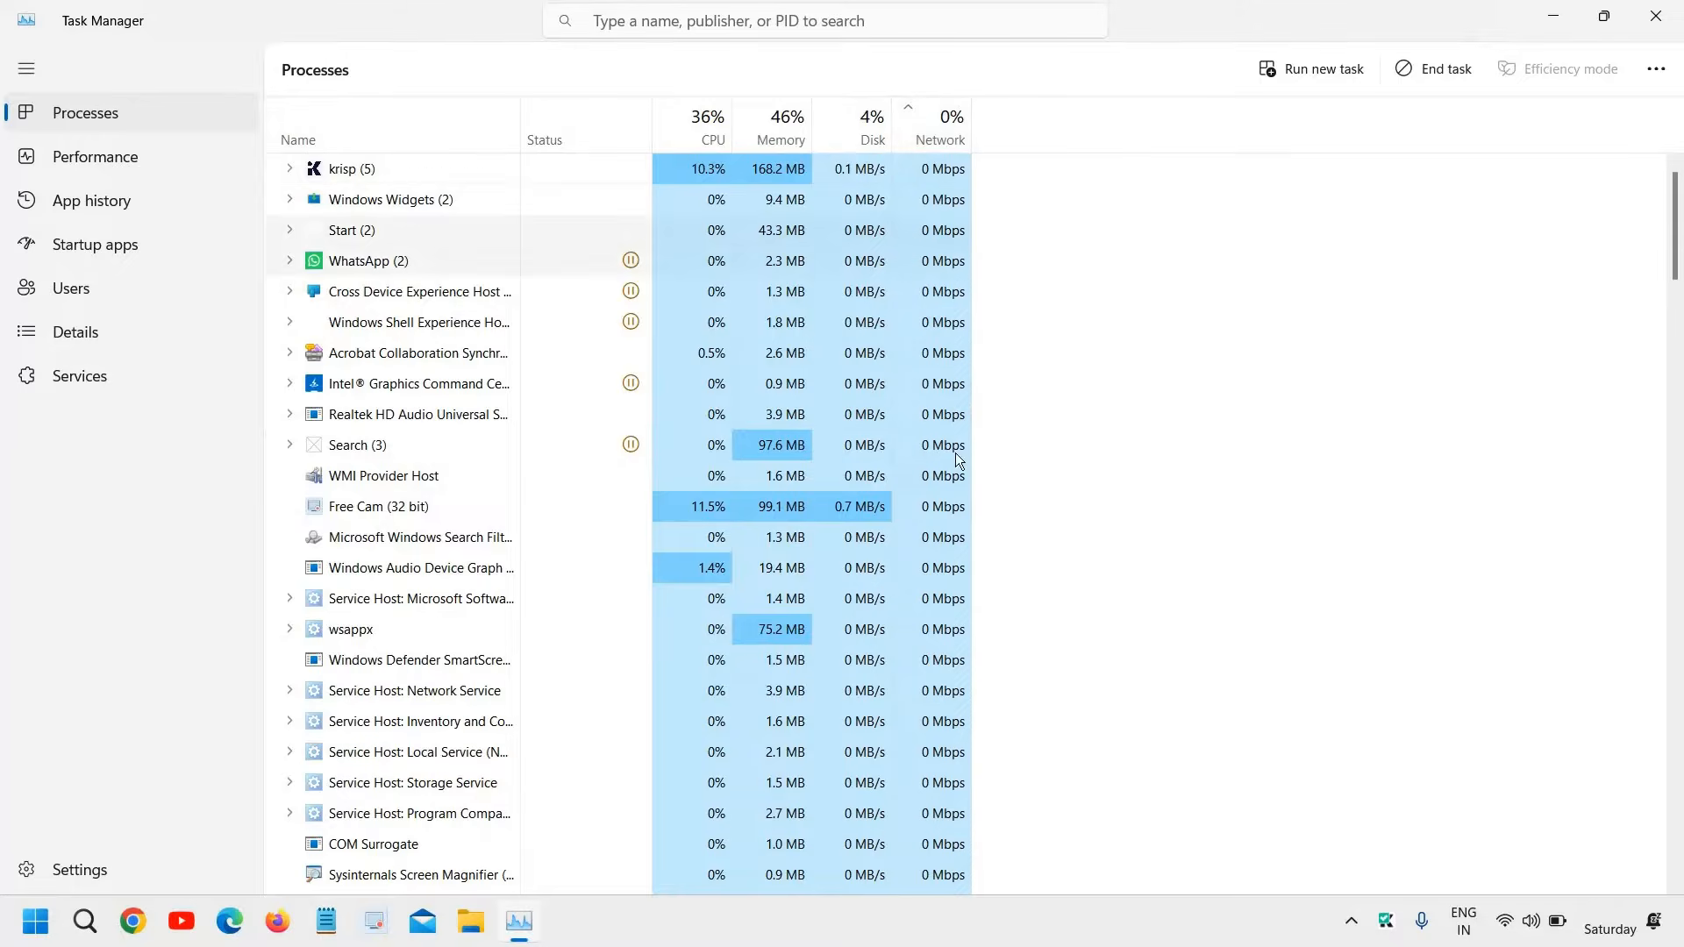
{"action": "scroll", "coordinate": [958, 526], "scroll_direction": "down", "scroll_amount": 5}
{"action": "scroll", "coordinate": [965, 698], "scroll_direction": "down", "scroll_amount": 5}
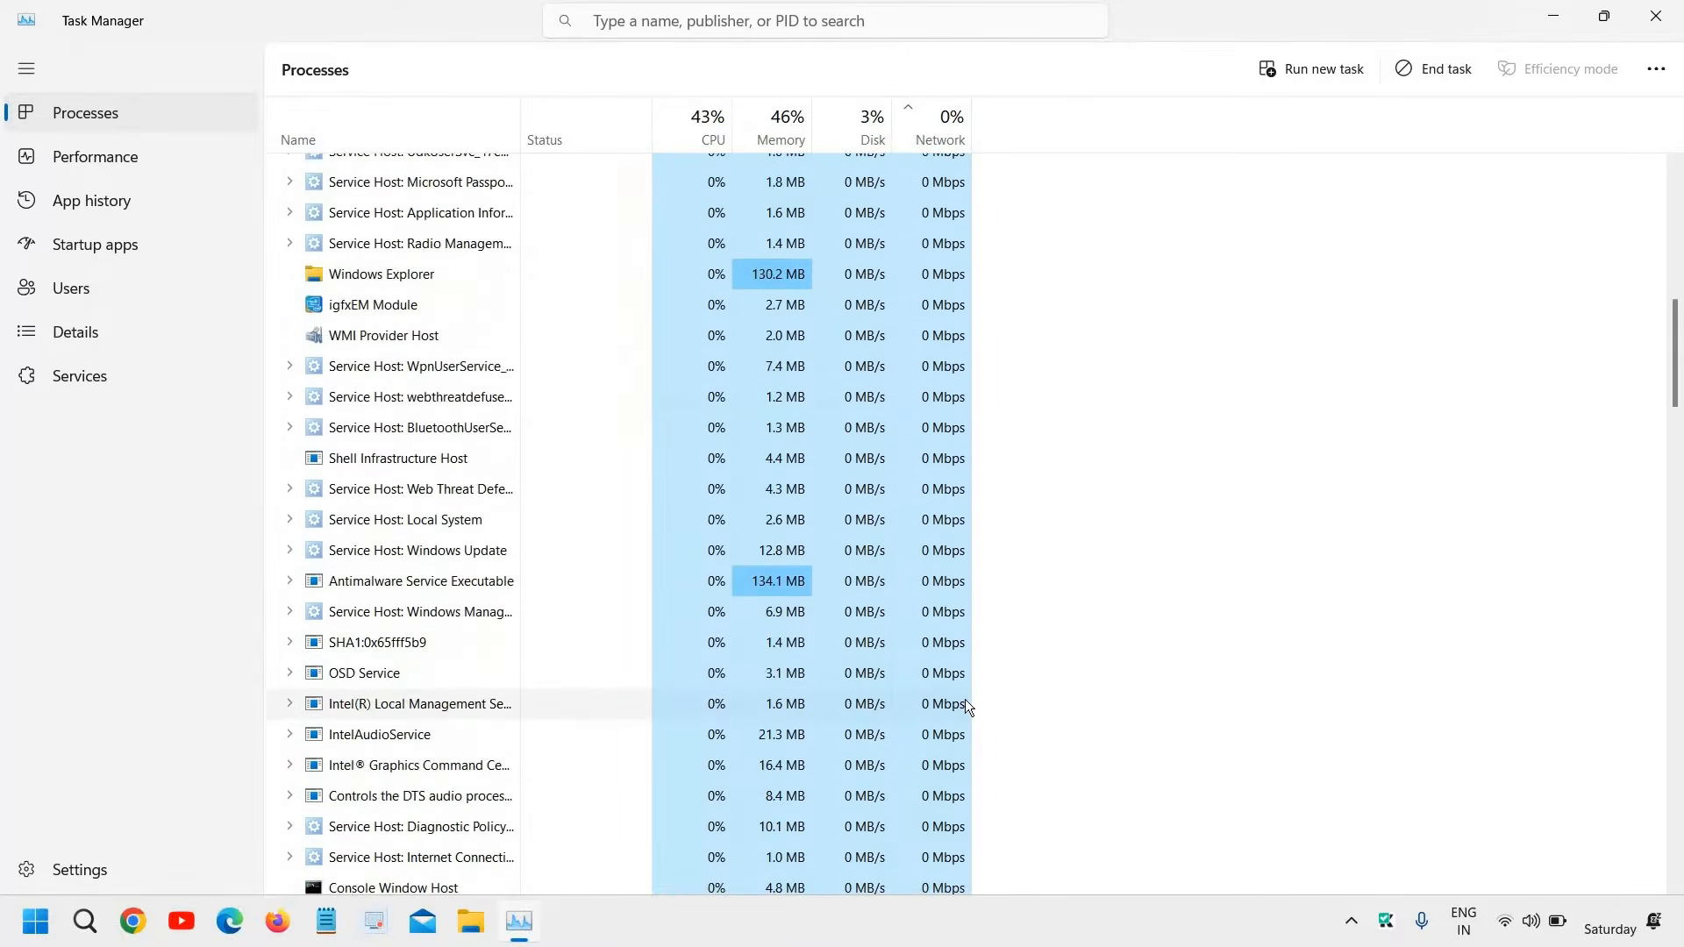
{"action": "scroll", "coordinate": [965, 698], "scroll_direction": "up", "scroll_amount": 8}
{"action": "scroll", "coordinate": [965, 699], "scroll_direction": "up", "scroll_amount": 3}
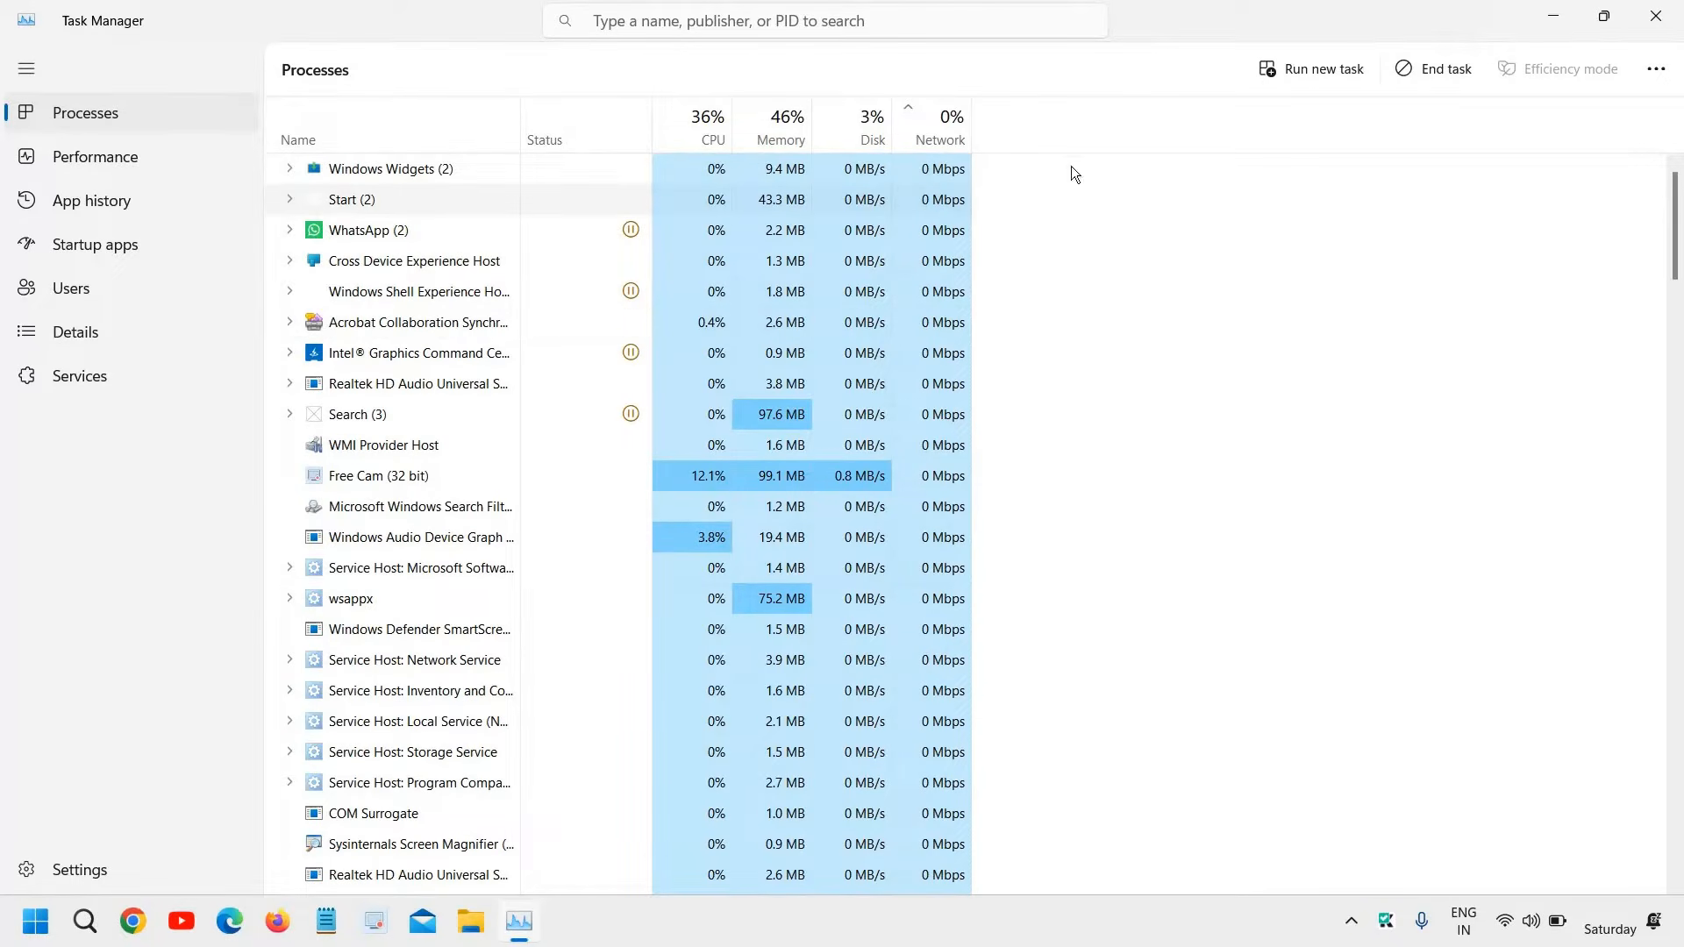
Run the command appwiz.cpl to open Programs and Features
{"action": "right_click", "coordinate": [39, 928]}
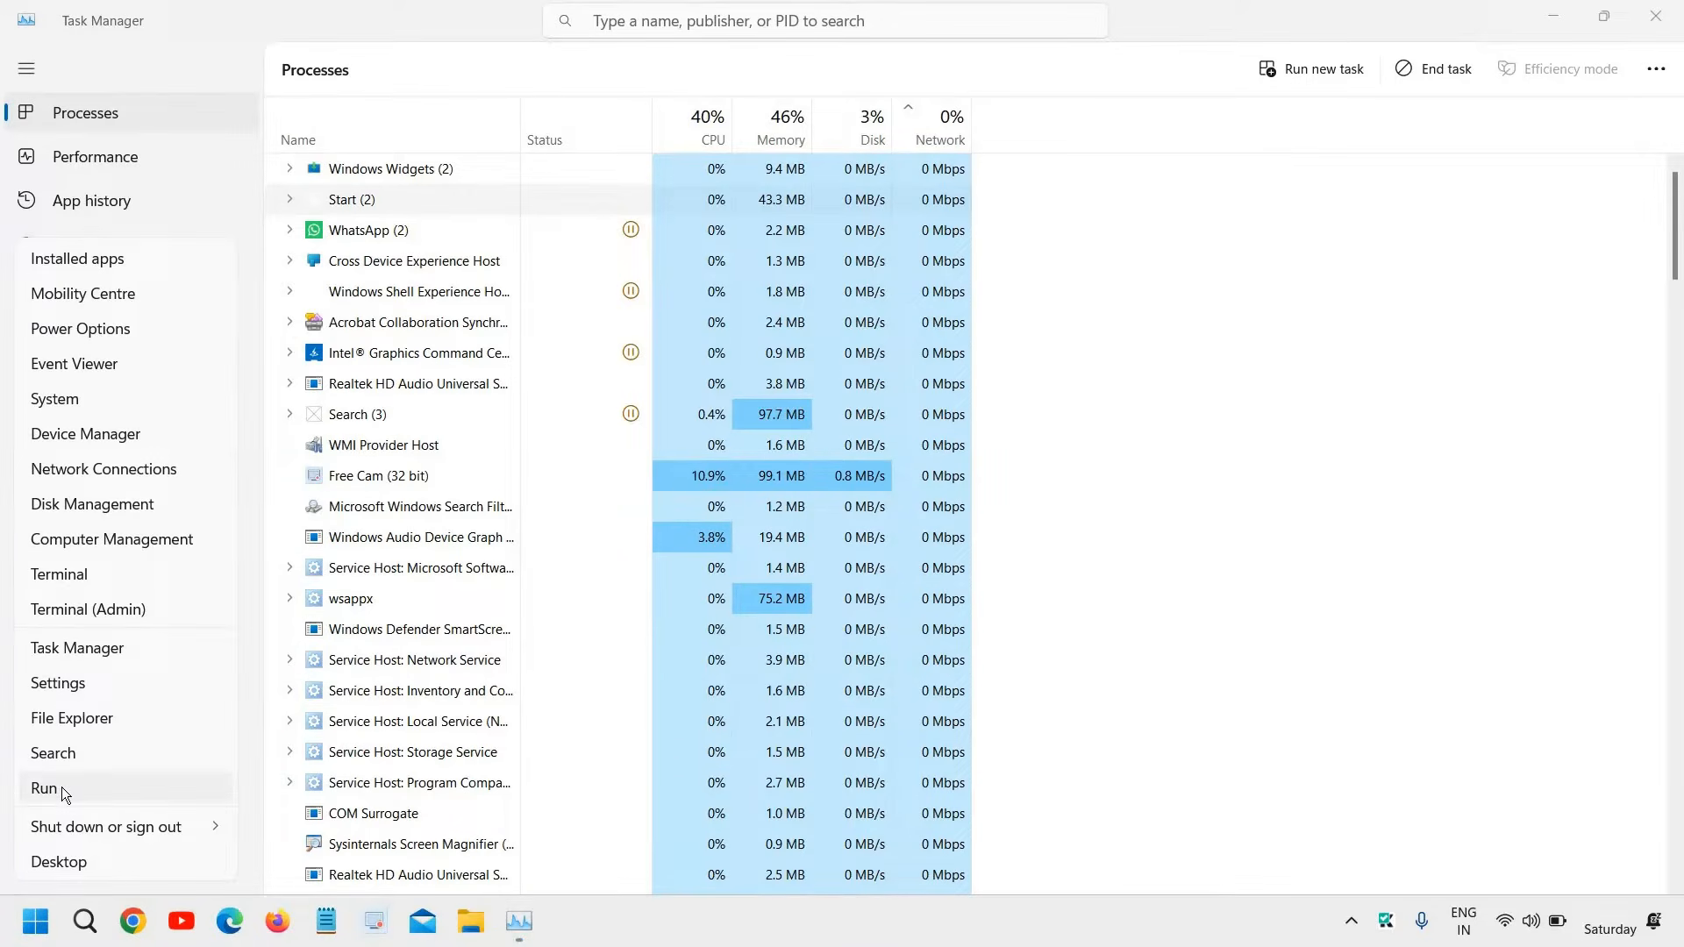
{"action": "left_click", "coordinate": [44, 789]}
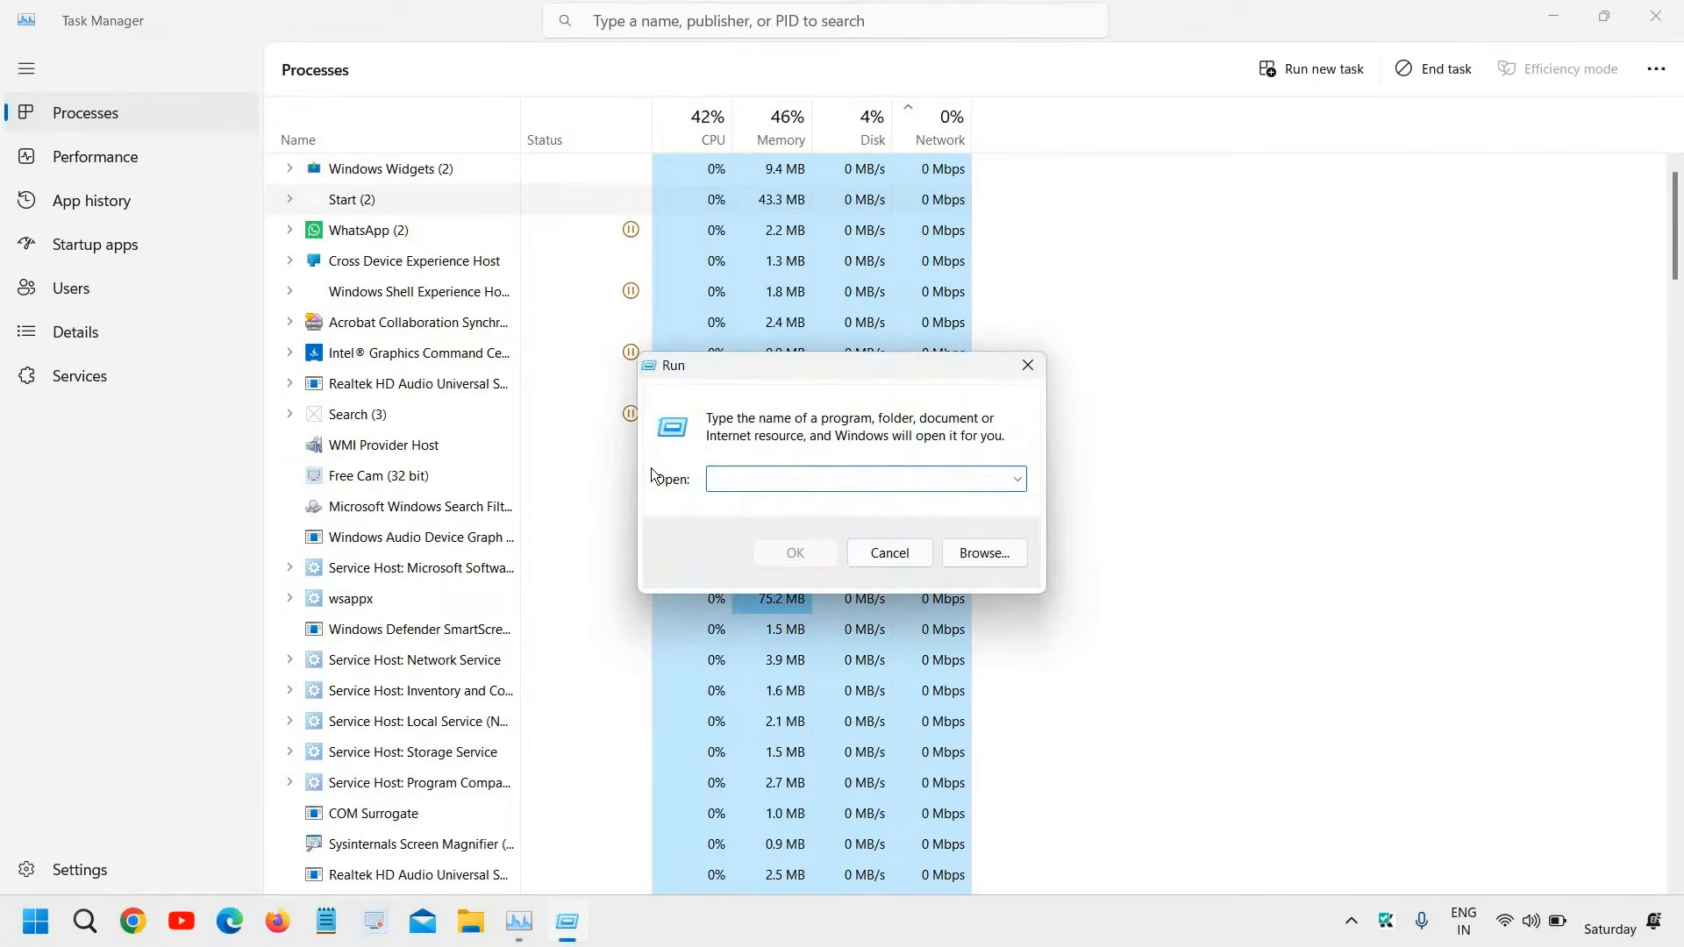
{"action": "type", "text": "appwiz.cpl"}
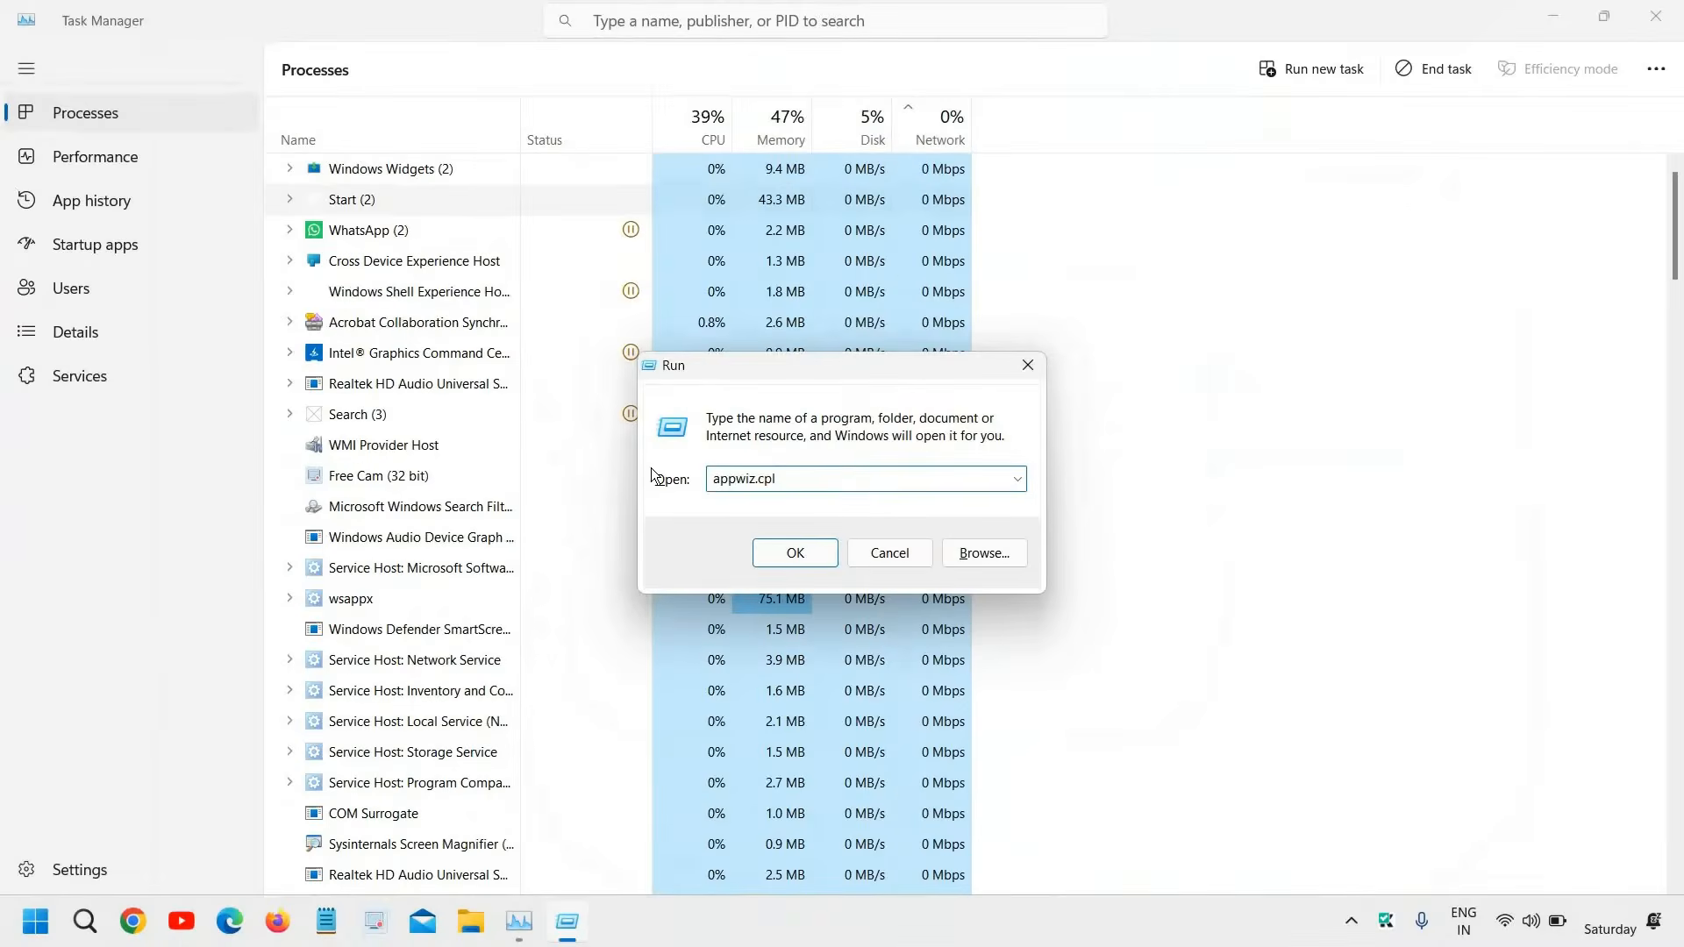
{"action": "left_click", "coordinate": [796, 555]}
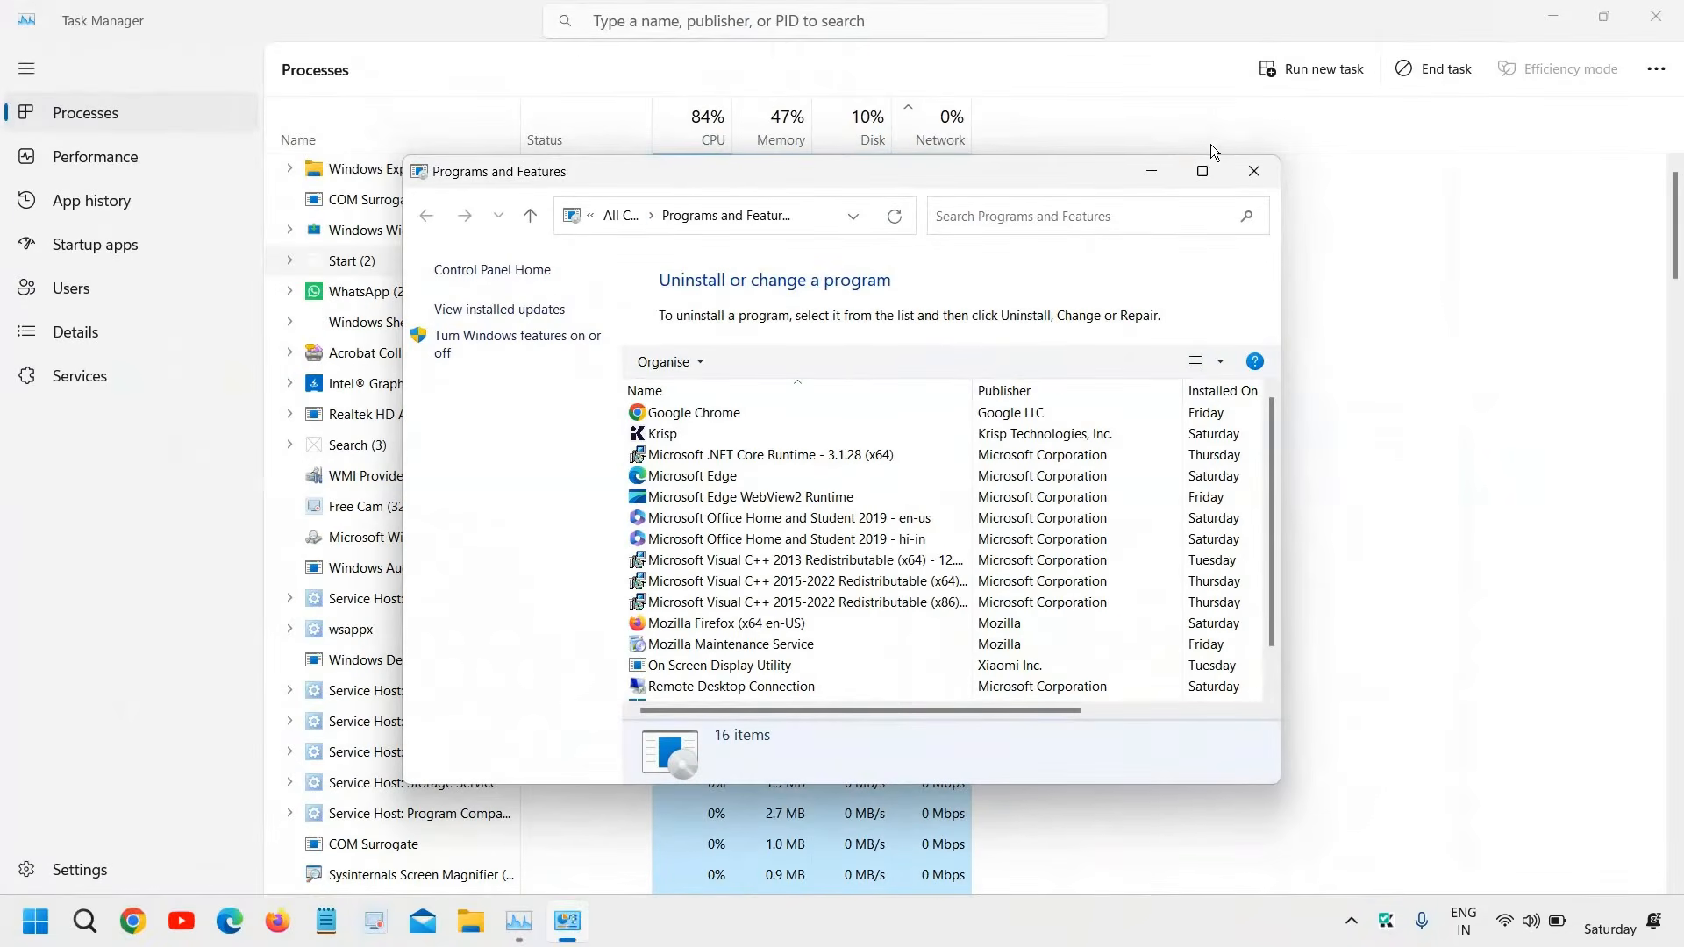
Minimize Programs and Features and view the available actions for the WhatsApp process in Task Manager
{"action": "left_click", "coordinate": [1152, 172]}
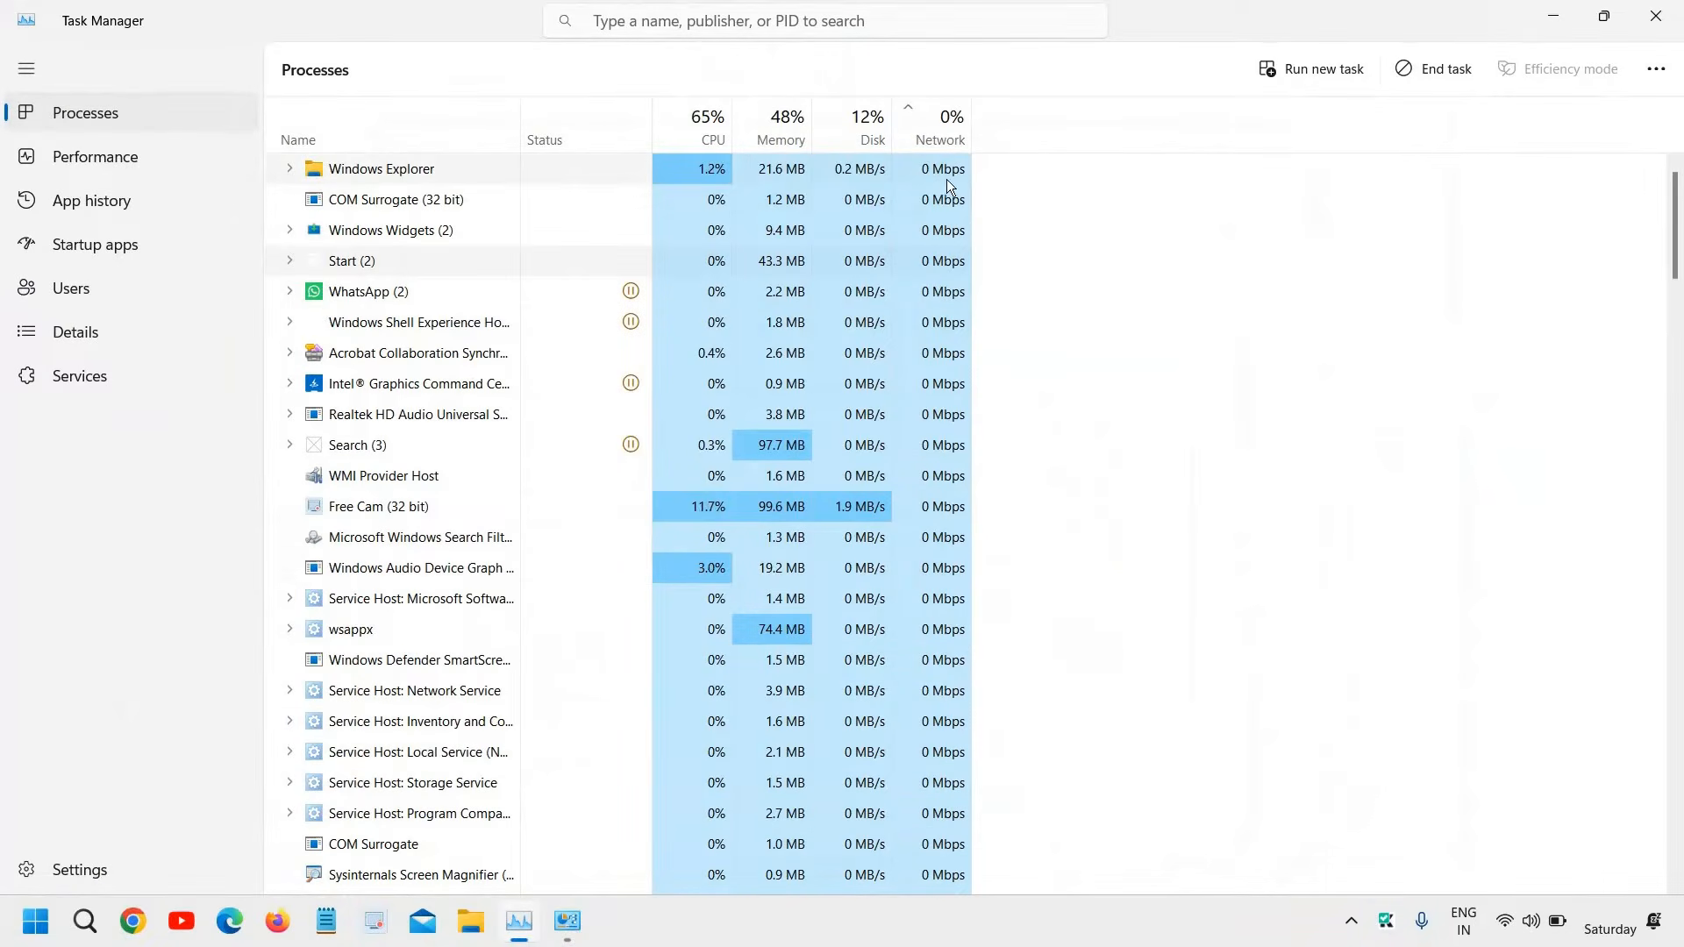
{"action": "right_click", "coordinate": [933, 262]}
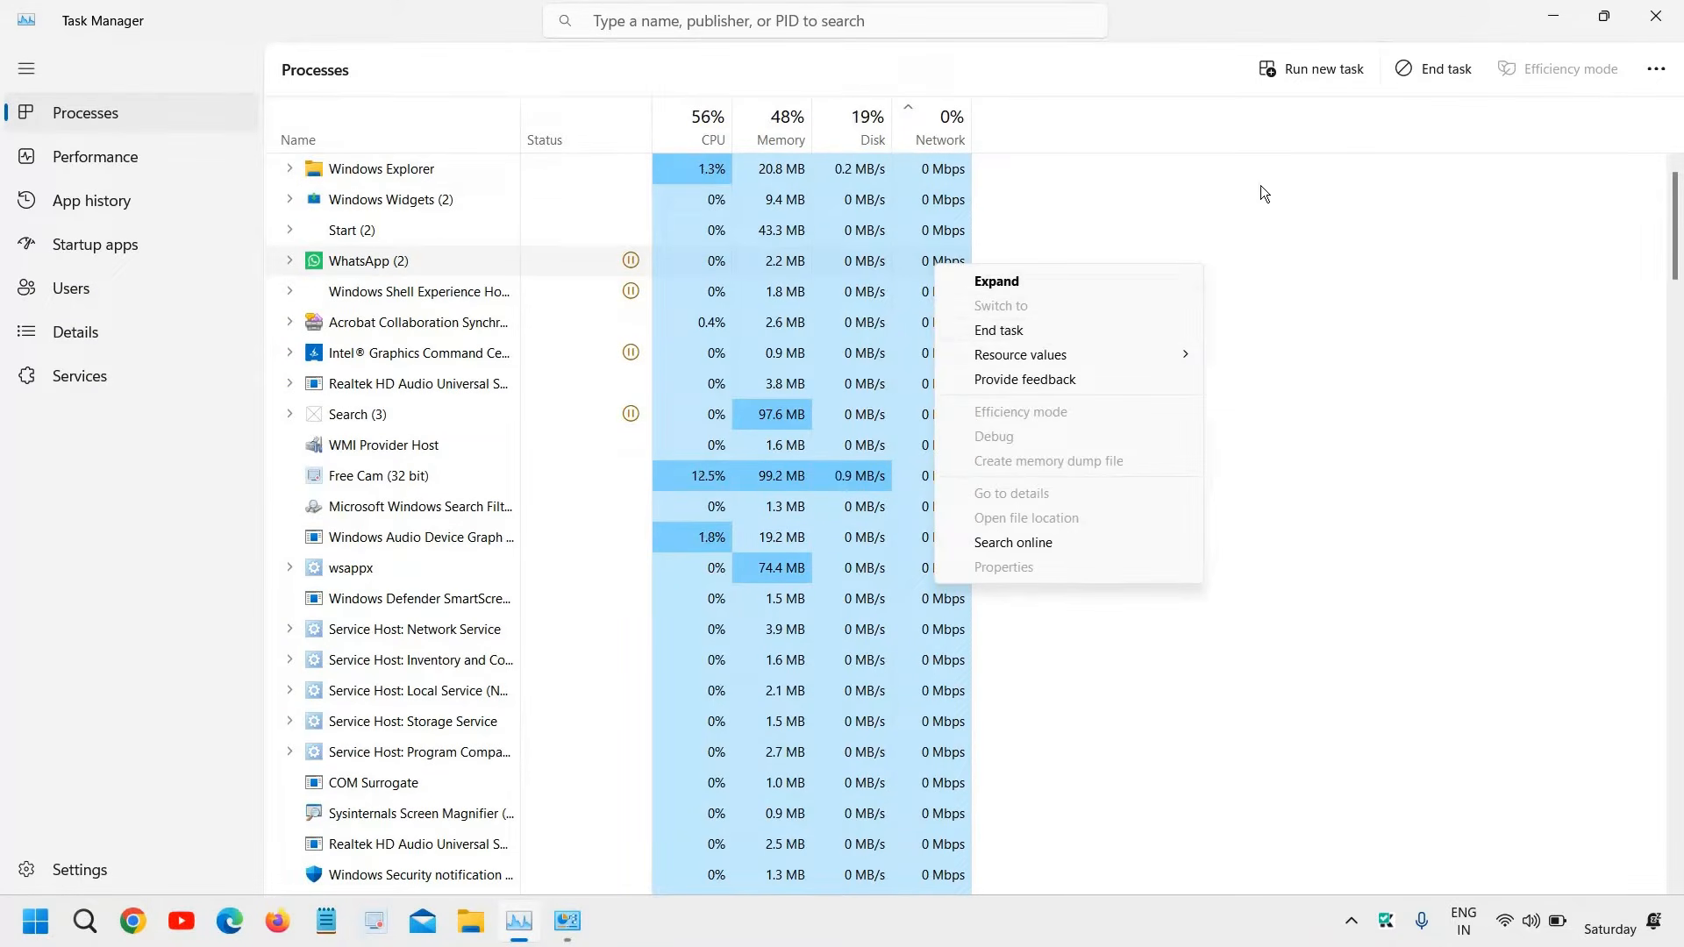
{"action": "left_click", "coordinate": [1198, 265]}
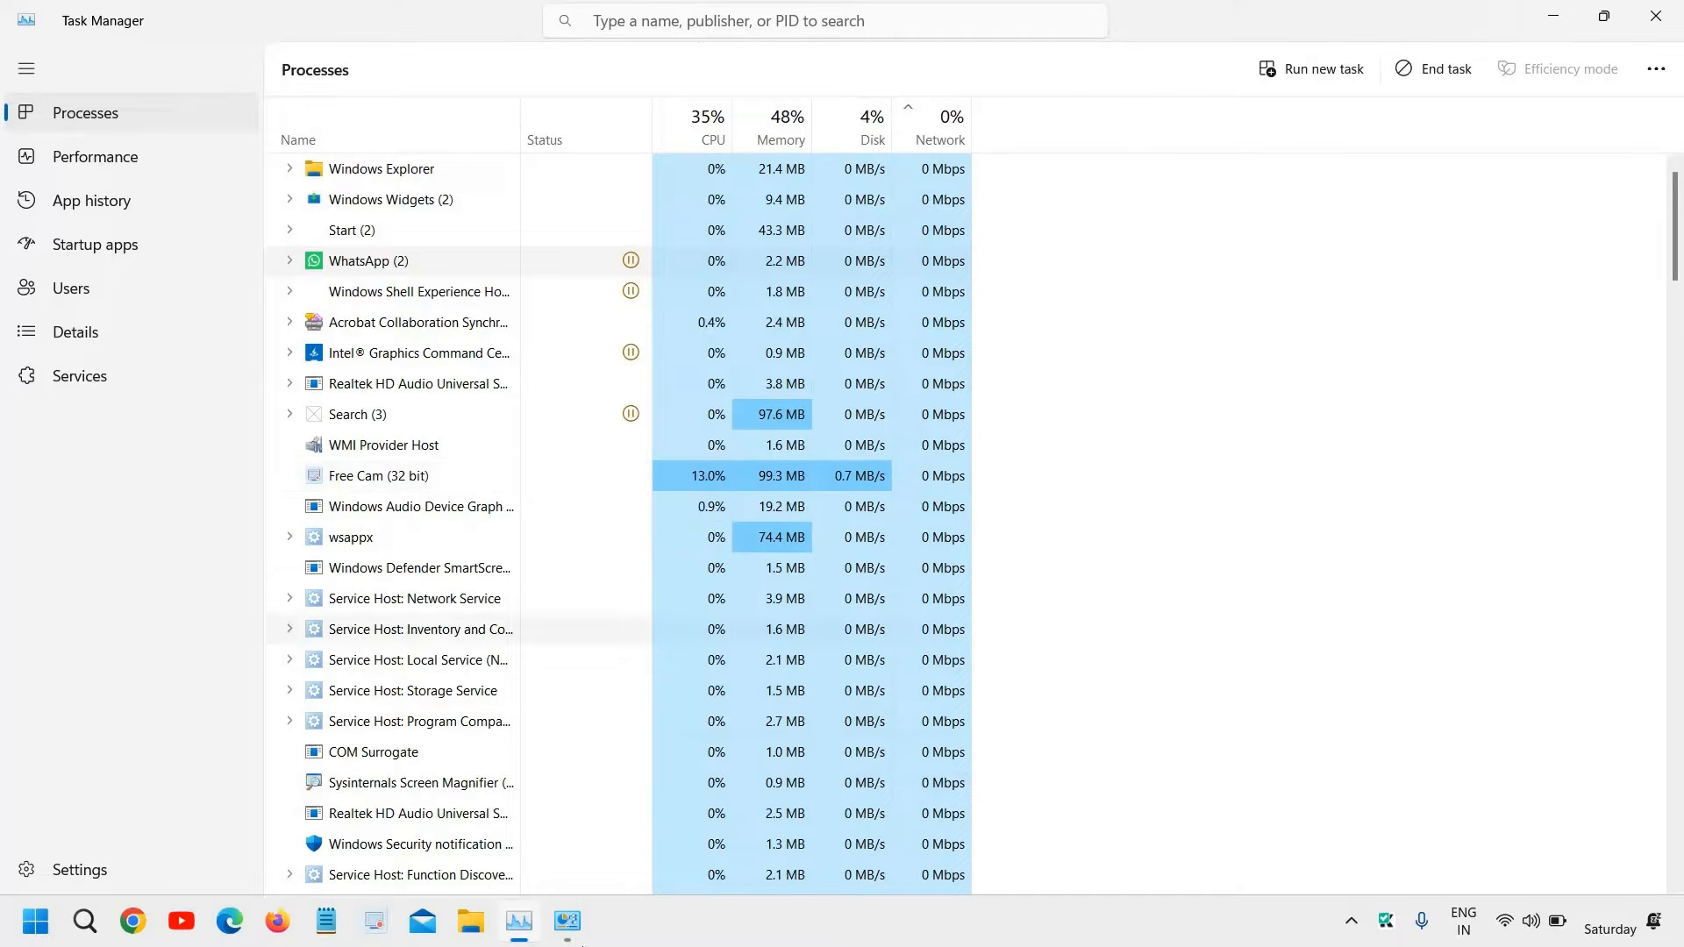
Bring Programs and Features back to the front and maximize its window
{"action": "left_click", "coordinate": [567, 921]}
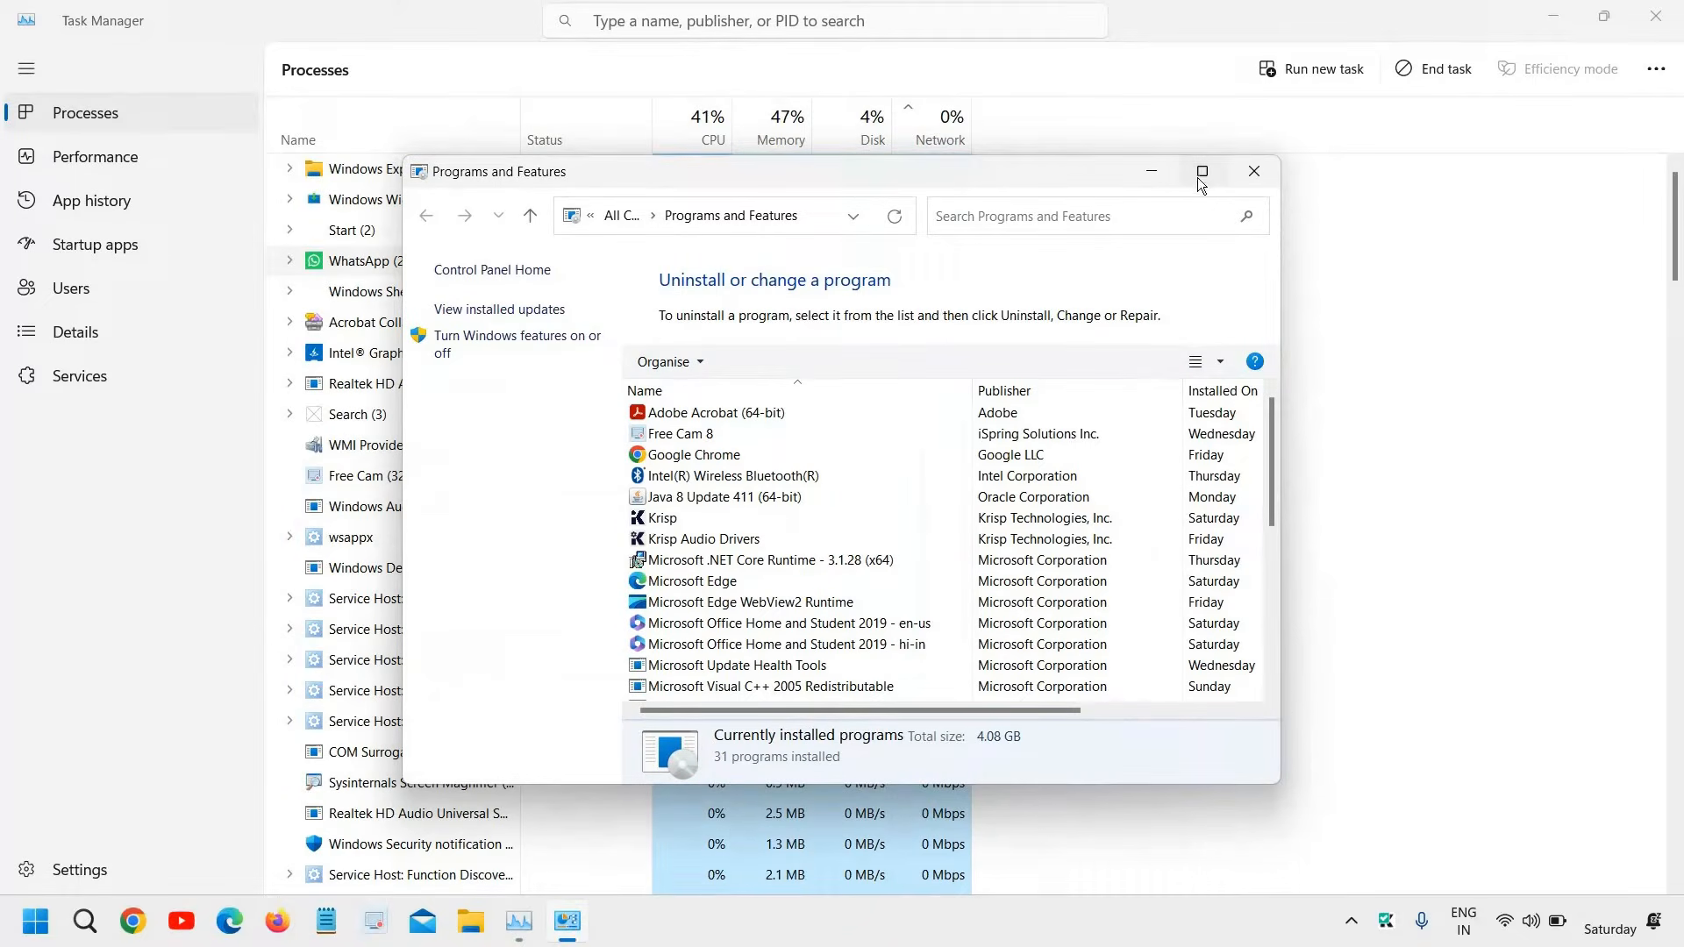
{"action": "mouse_move", "coordinate": [1202, 177]}
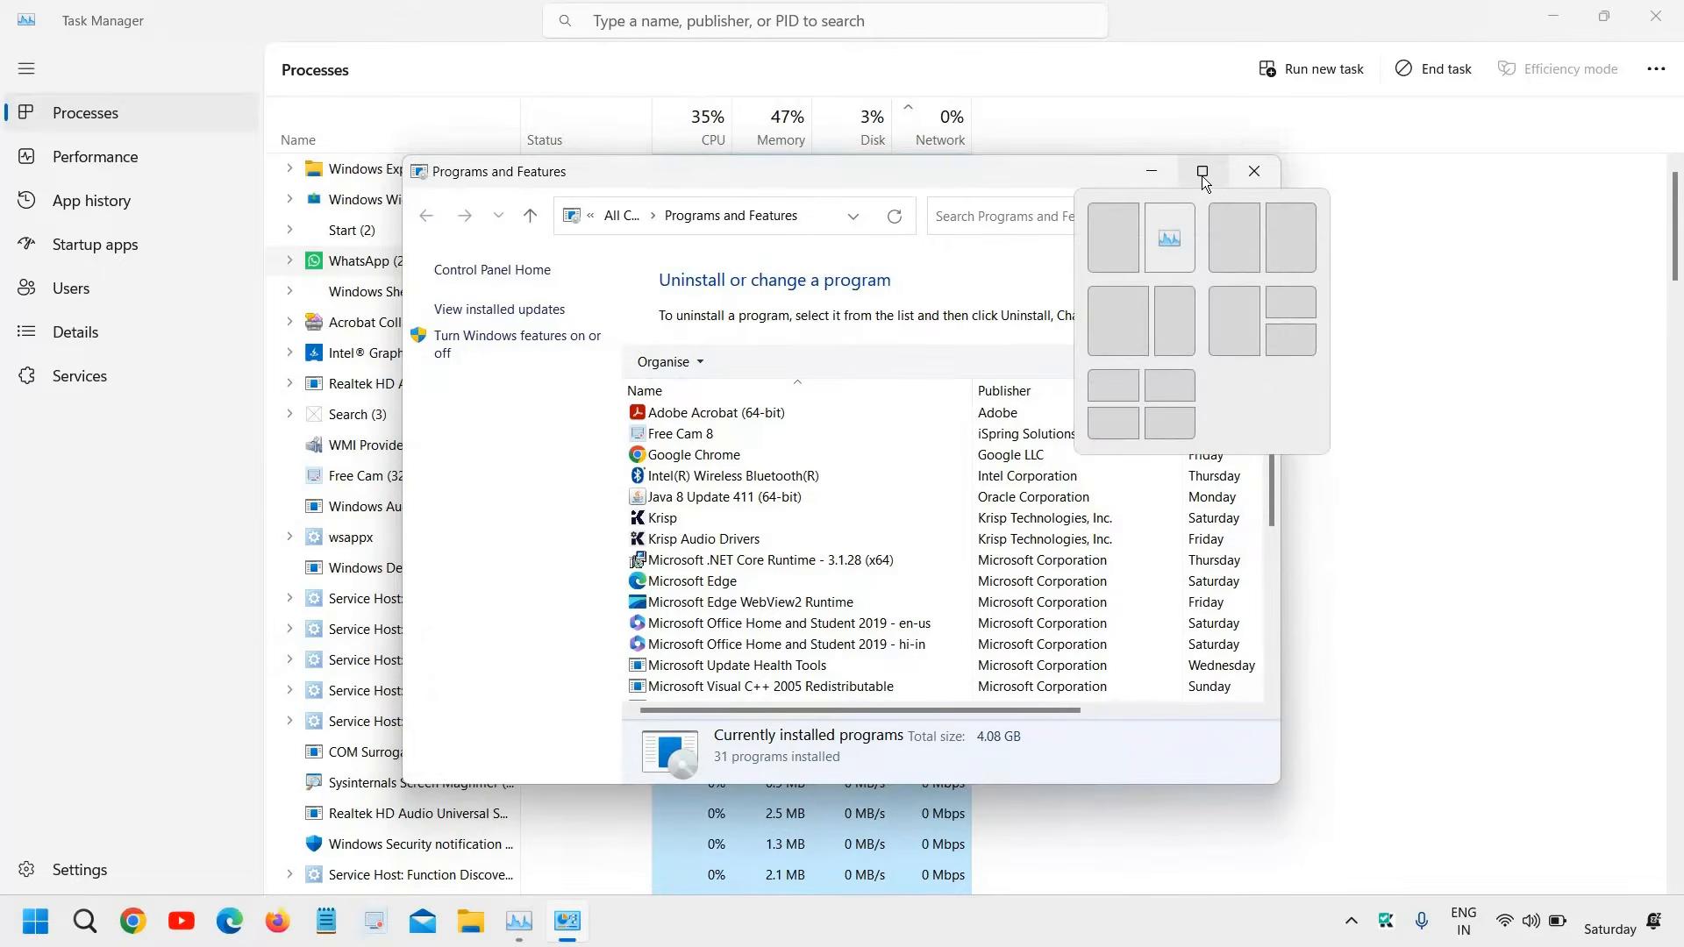
{"action": "left_click", "coordinate": [1202, 173]}
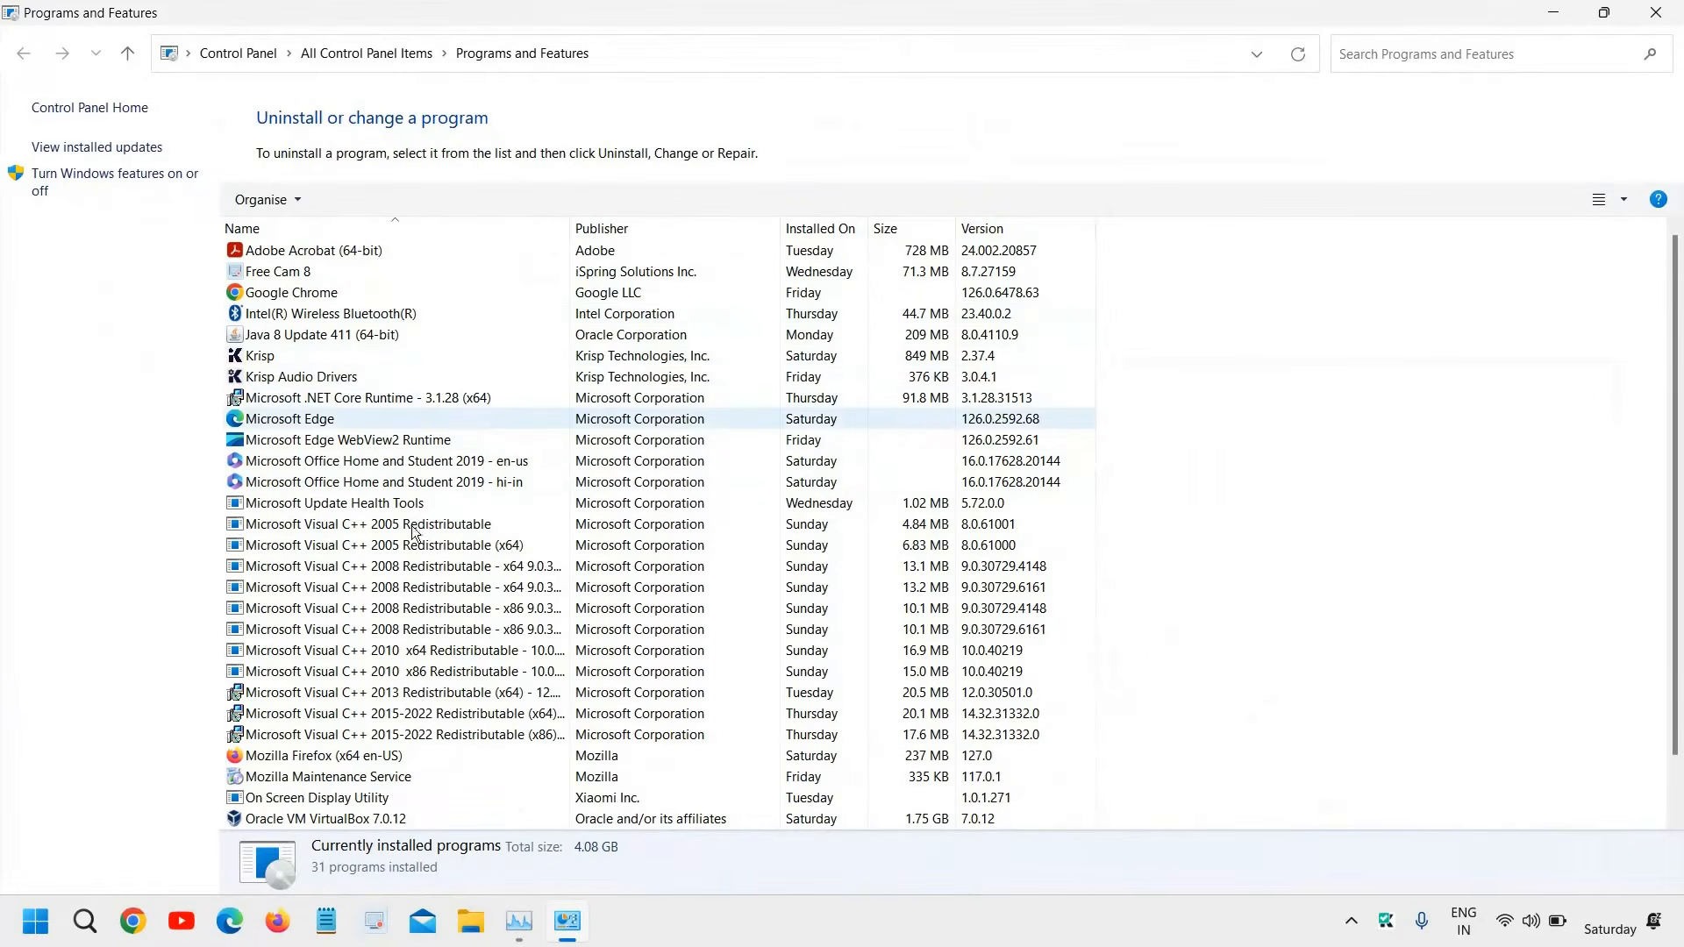
Review the installed programs, including the uninstall options for Krisp Audio Drivers, and close Programs and Features
{"action": "scroll", "coordinate": [318, 680], "scroll_direction": "down", "scroll_amount": 1}
{"action": "left_click", "coordinate": [314, 756]}
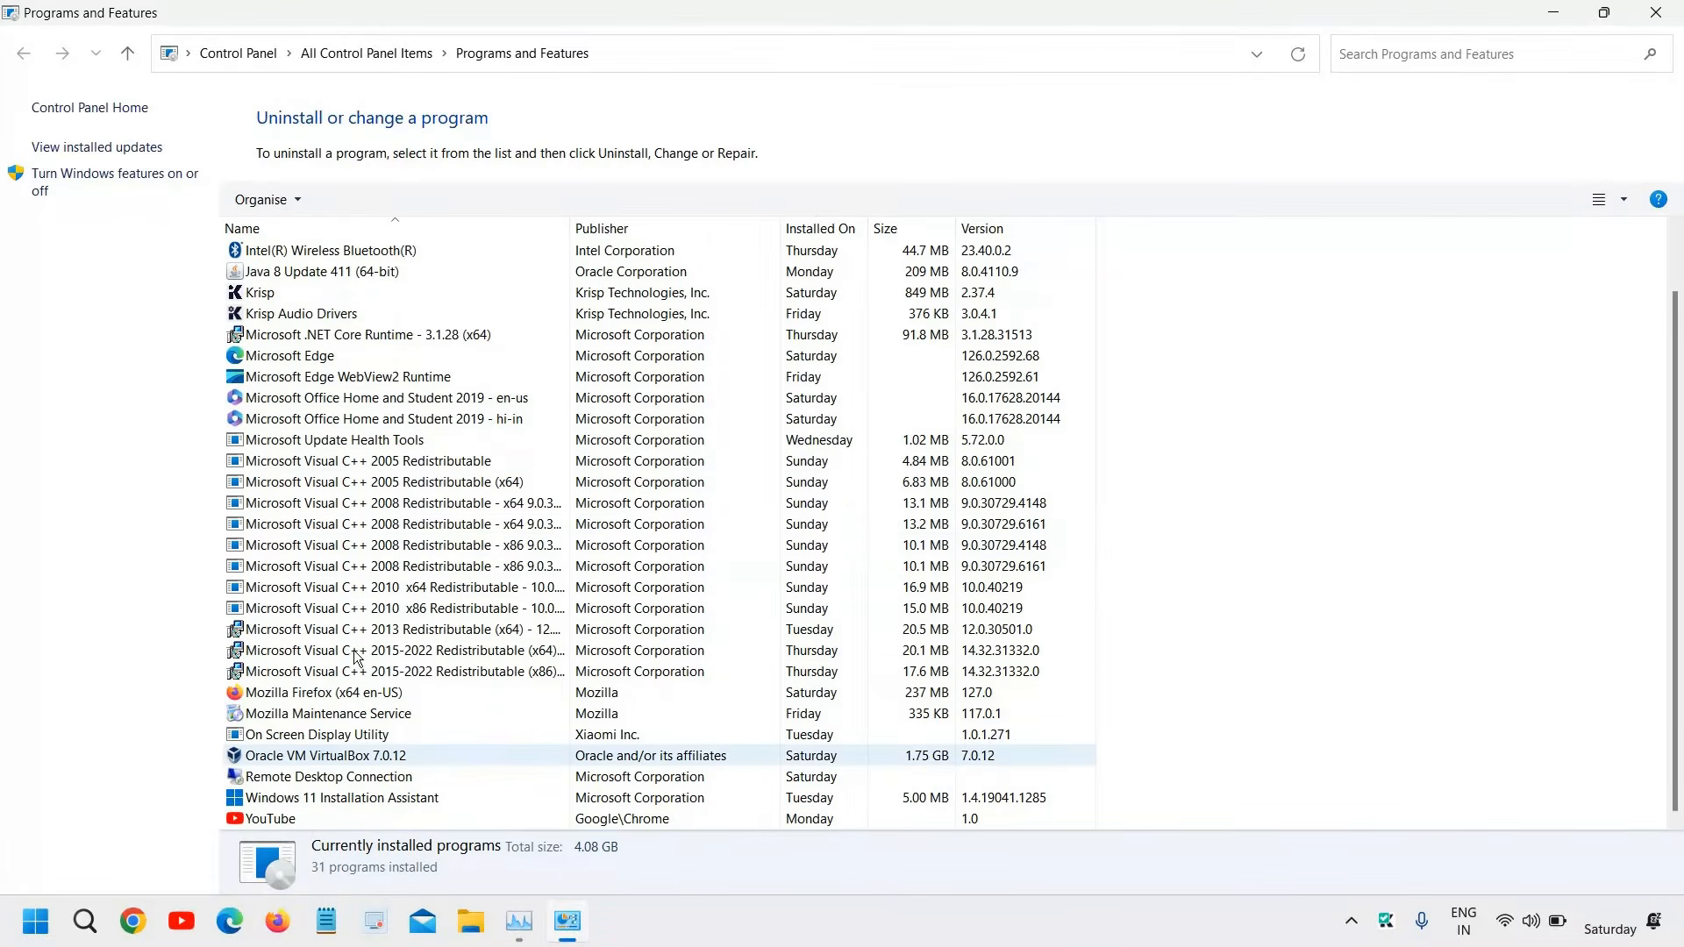
{"action": "scroll", "coordinate": [355, 650], "scroll_direction": "up", "scroll_amount": 1}
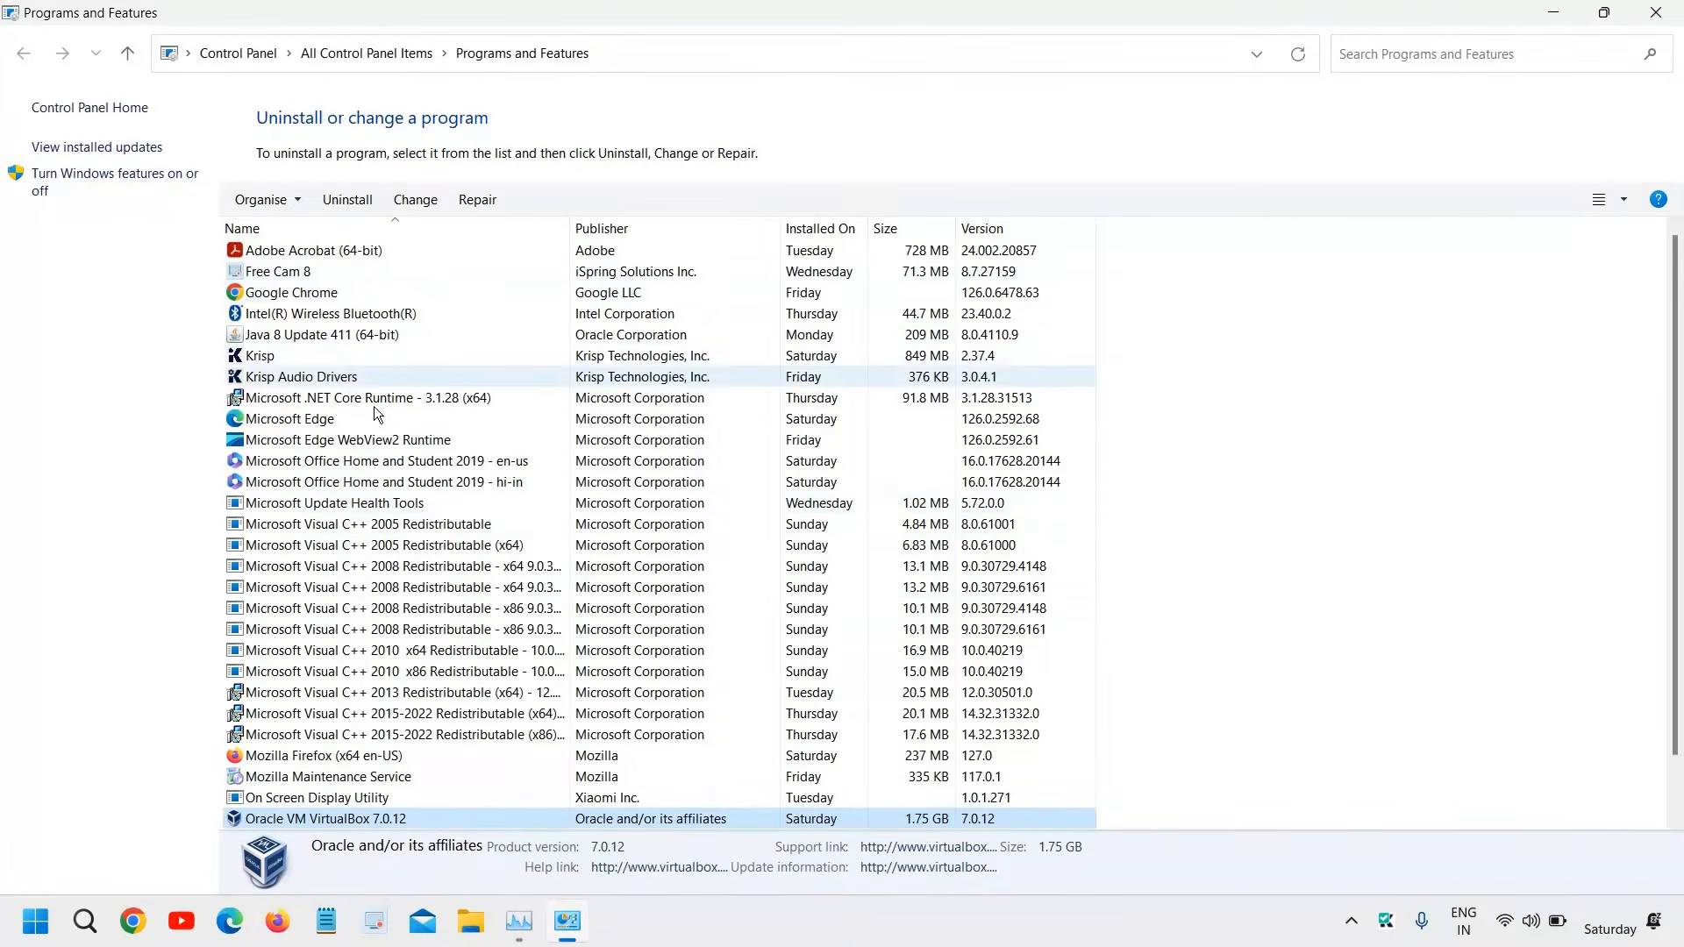
{"action": "right_click", "coordinate": [314, 379]}
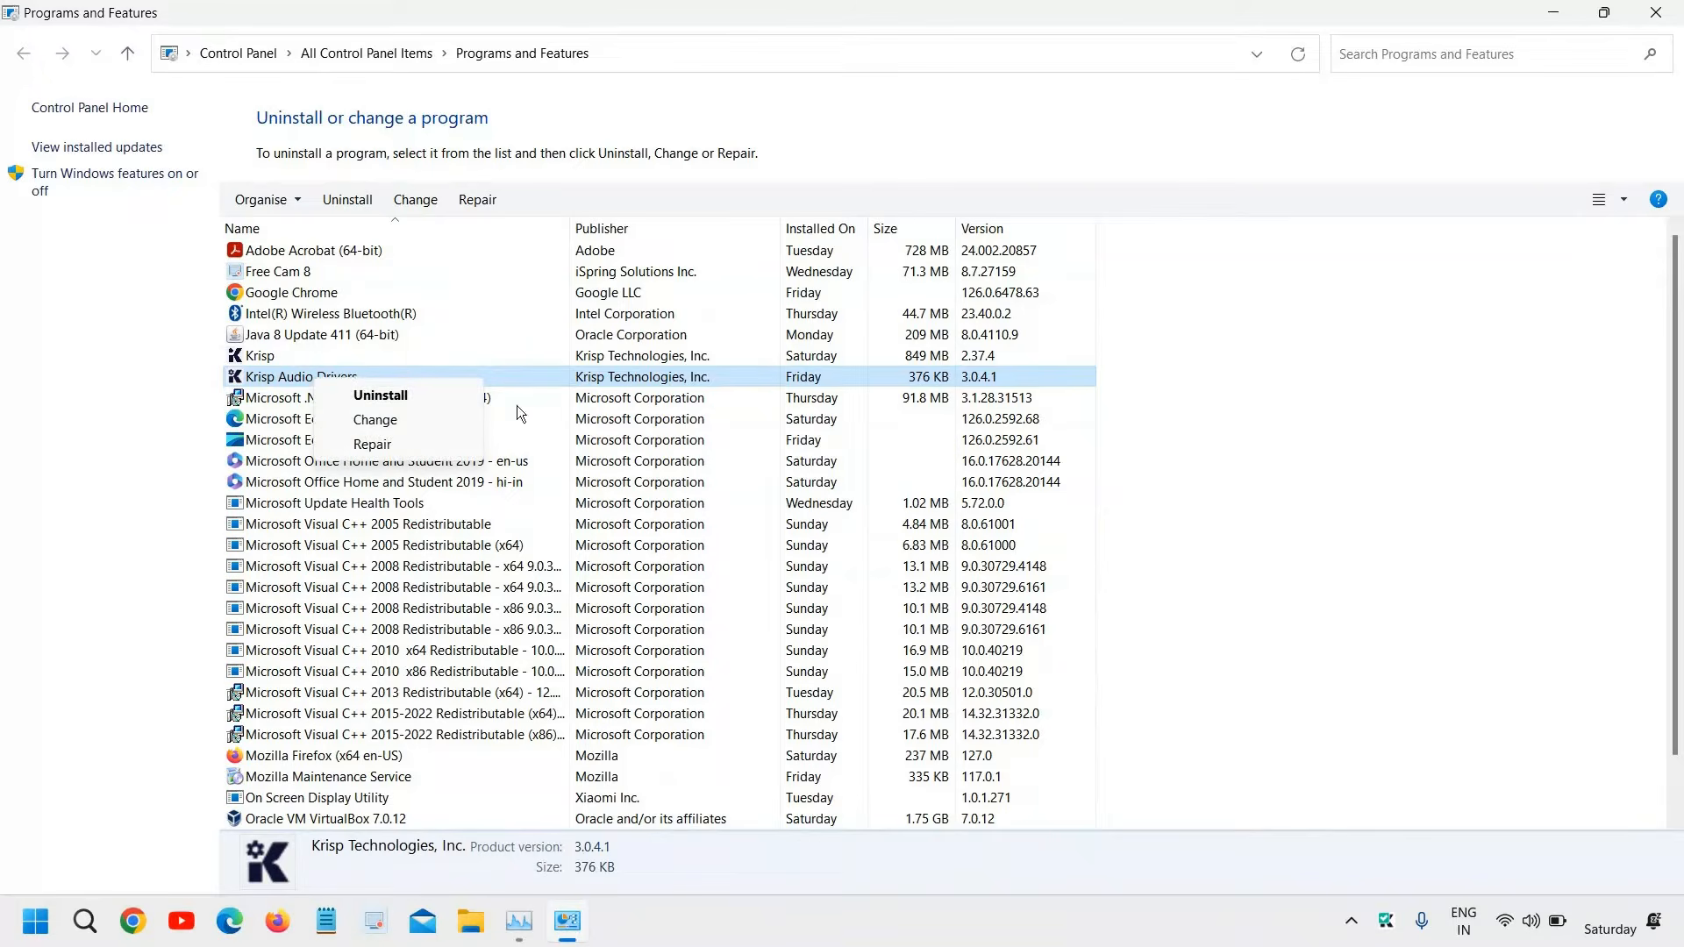
{"action": "left_click", "coordinate": [1666, 18]}
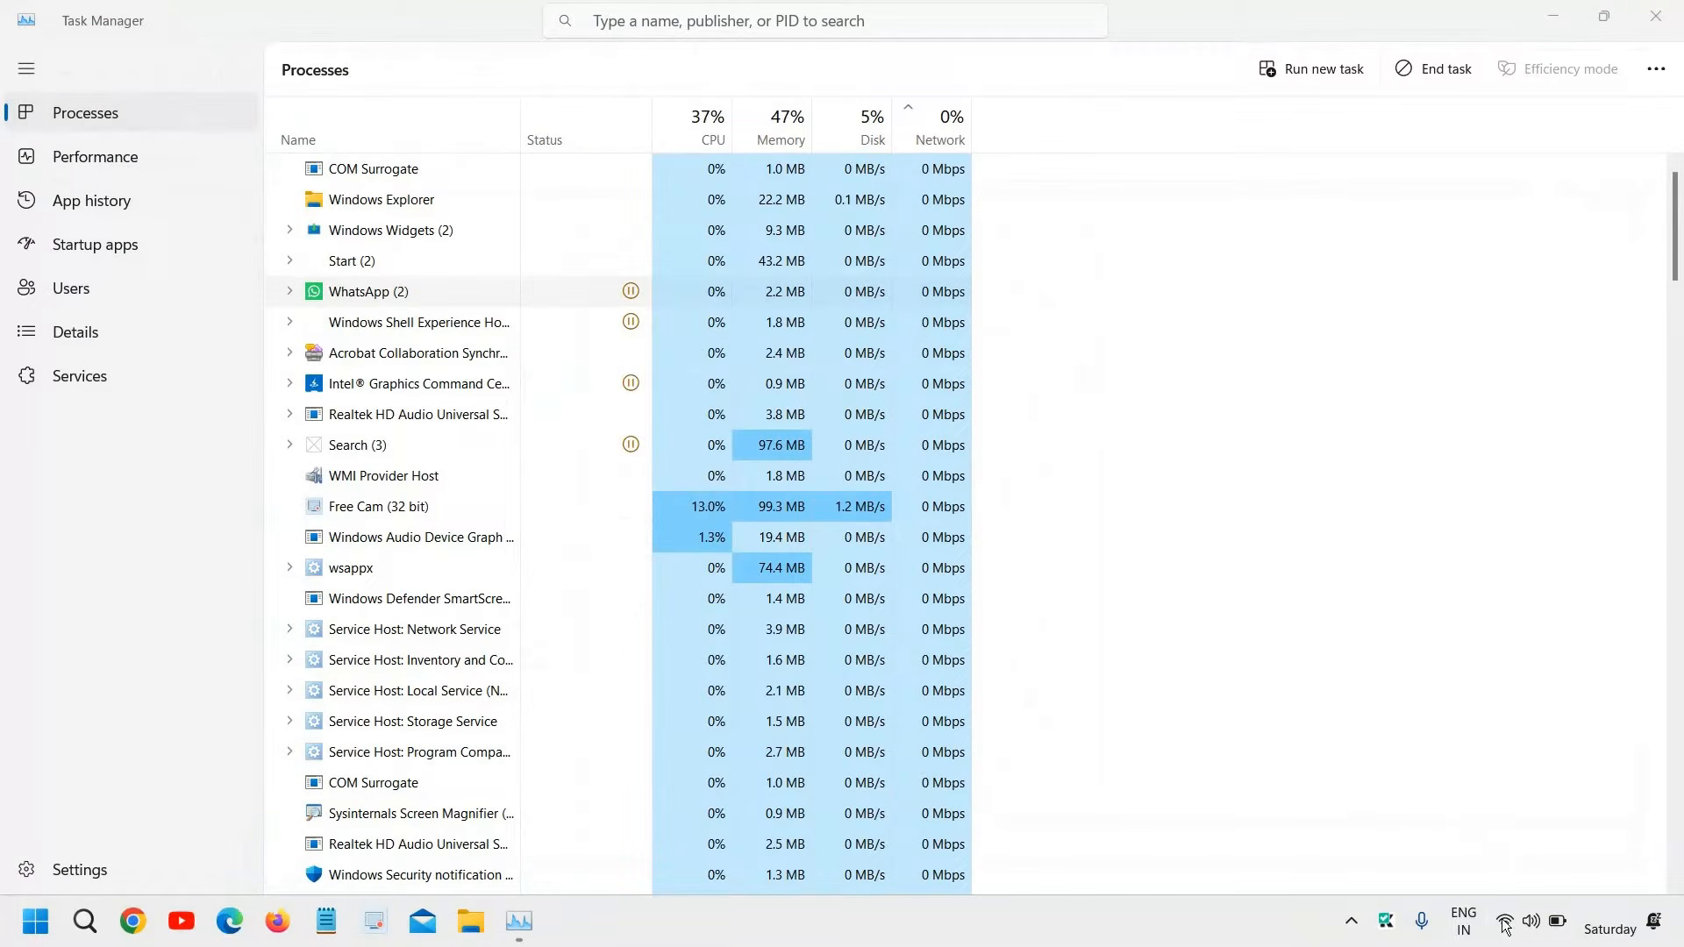
Show the list of available Wi-Fi networks and close Task Manager
{"action": "mouse_move", "coordinate": [1509, 930]}
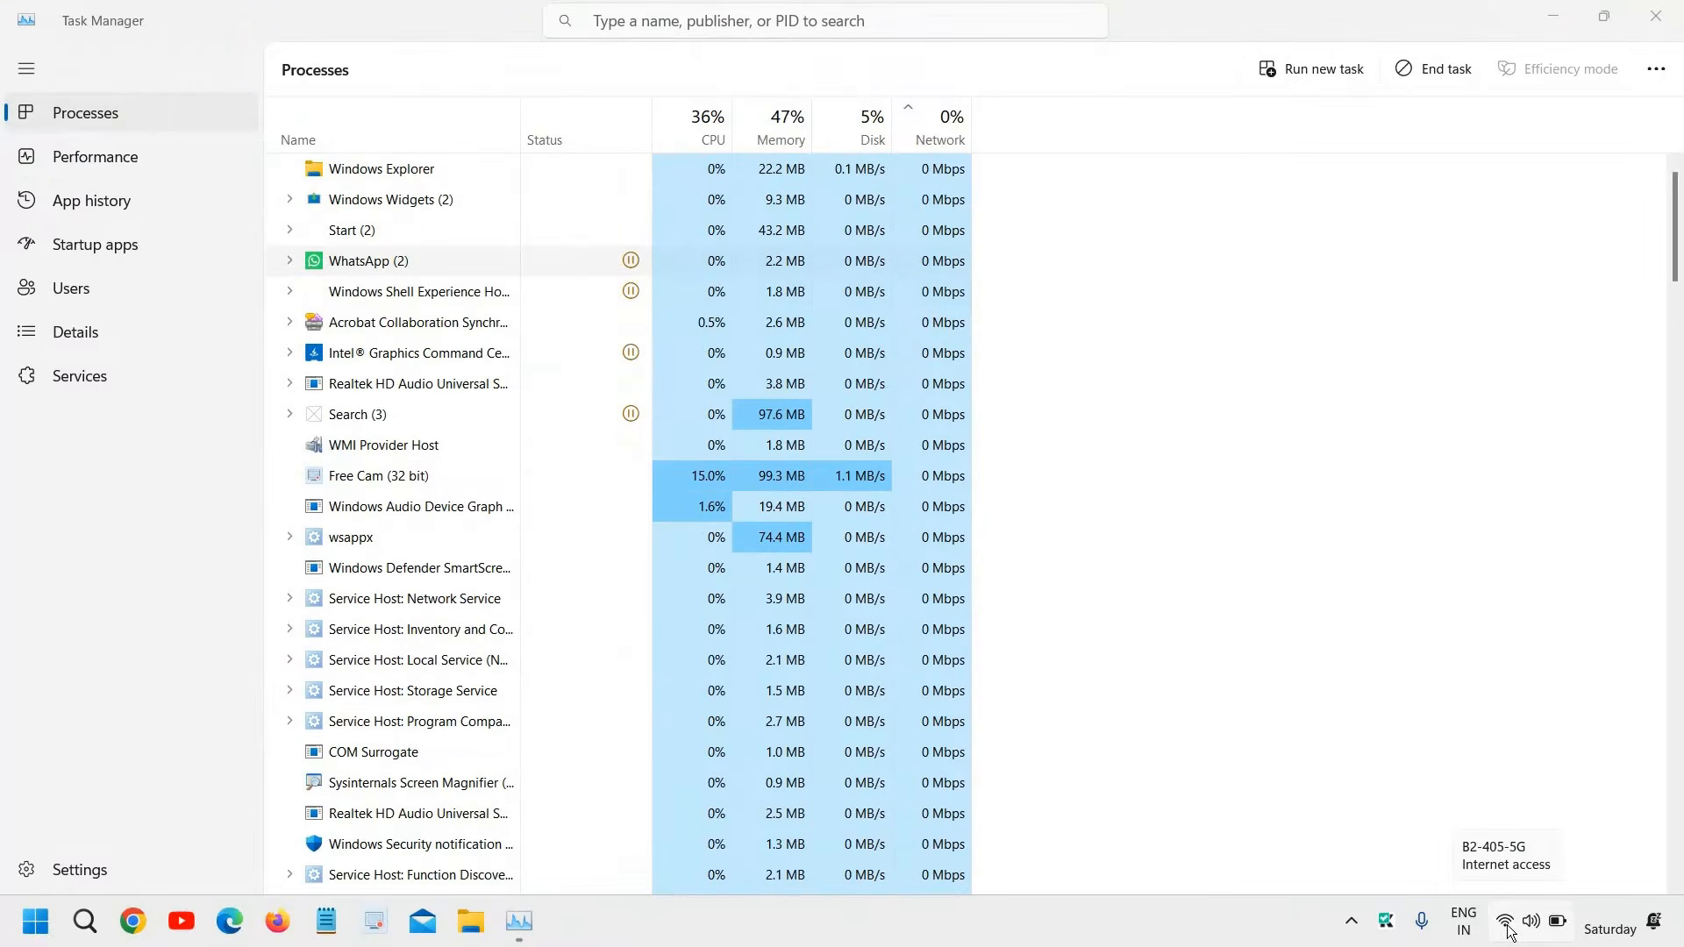
{"action": "left_click", "coordinate": [1509, 928]}
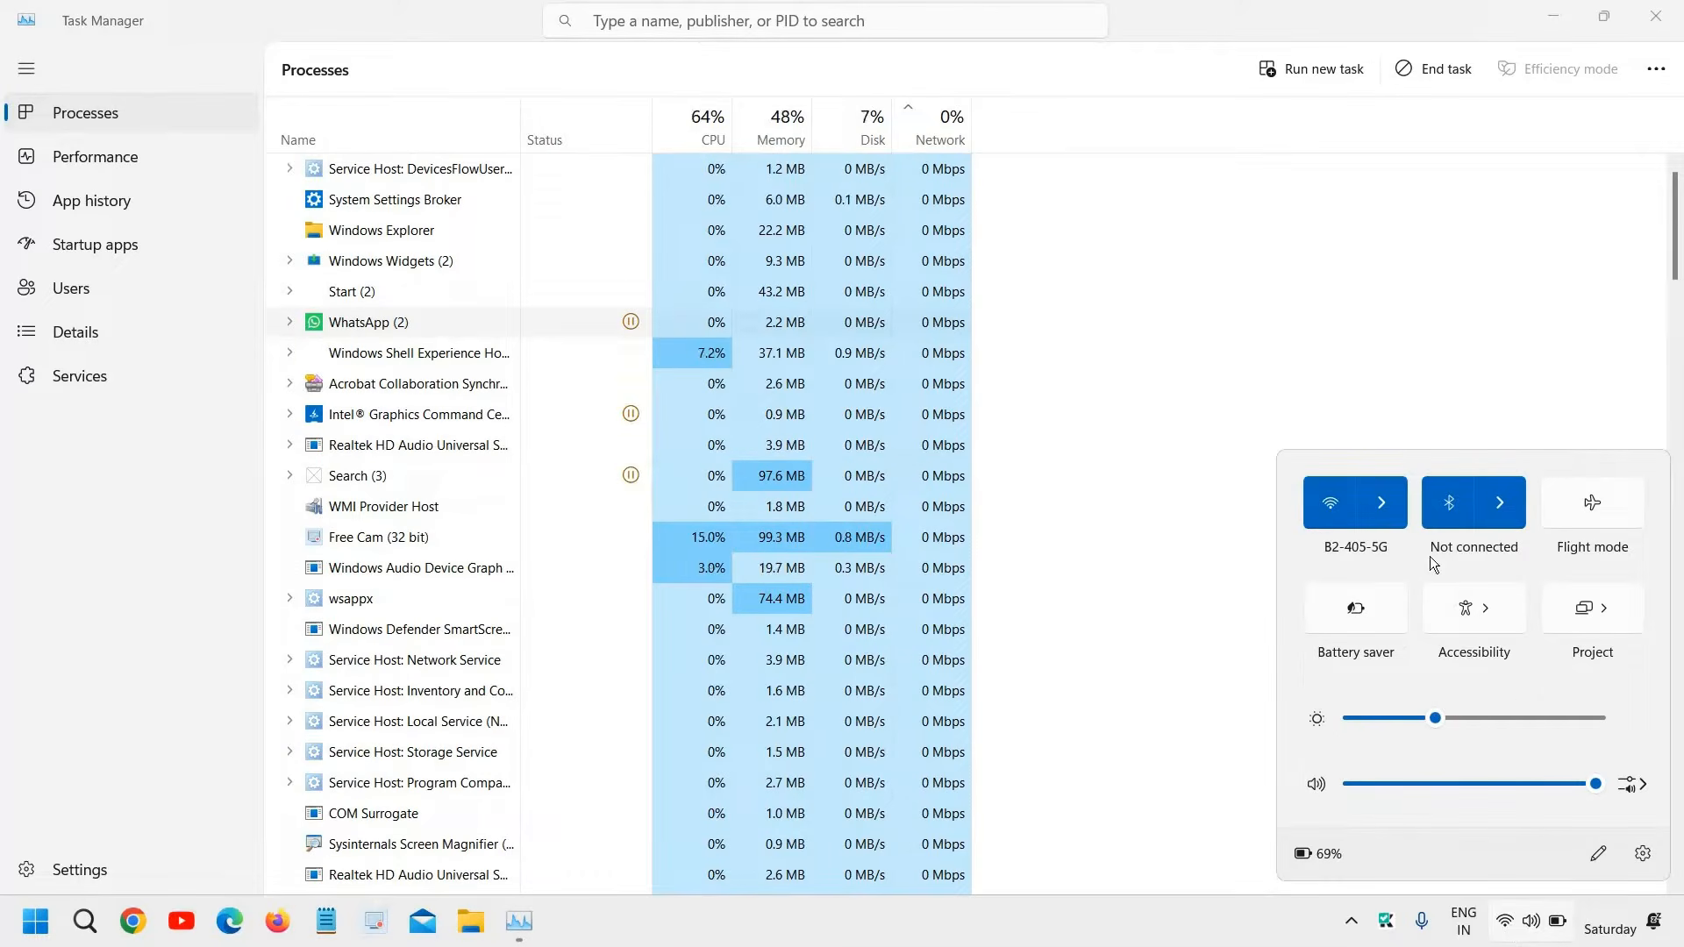
{"action": "left_click", "coordinate": [1388, 507]}
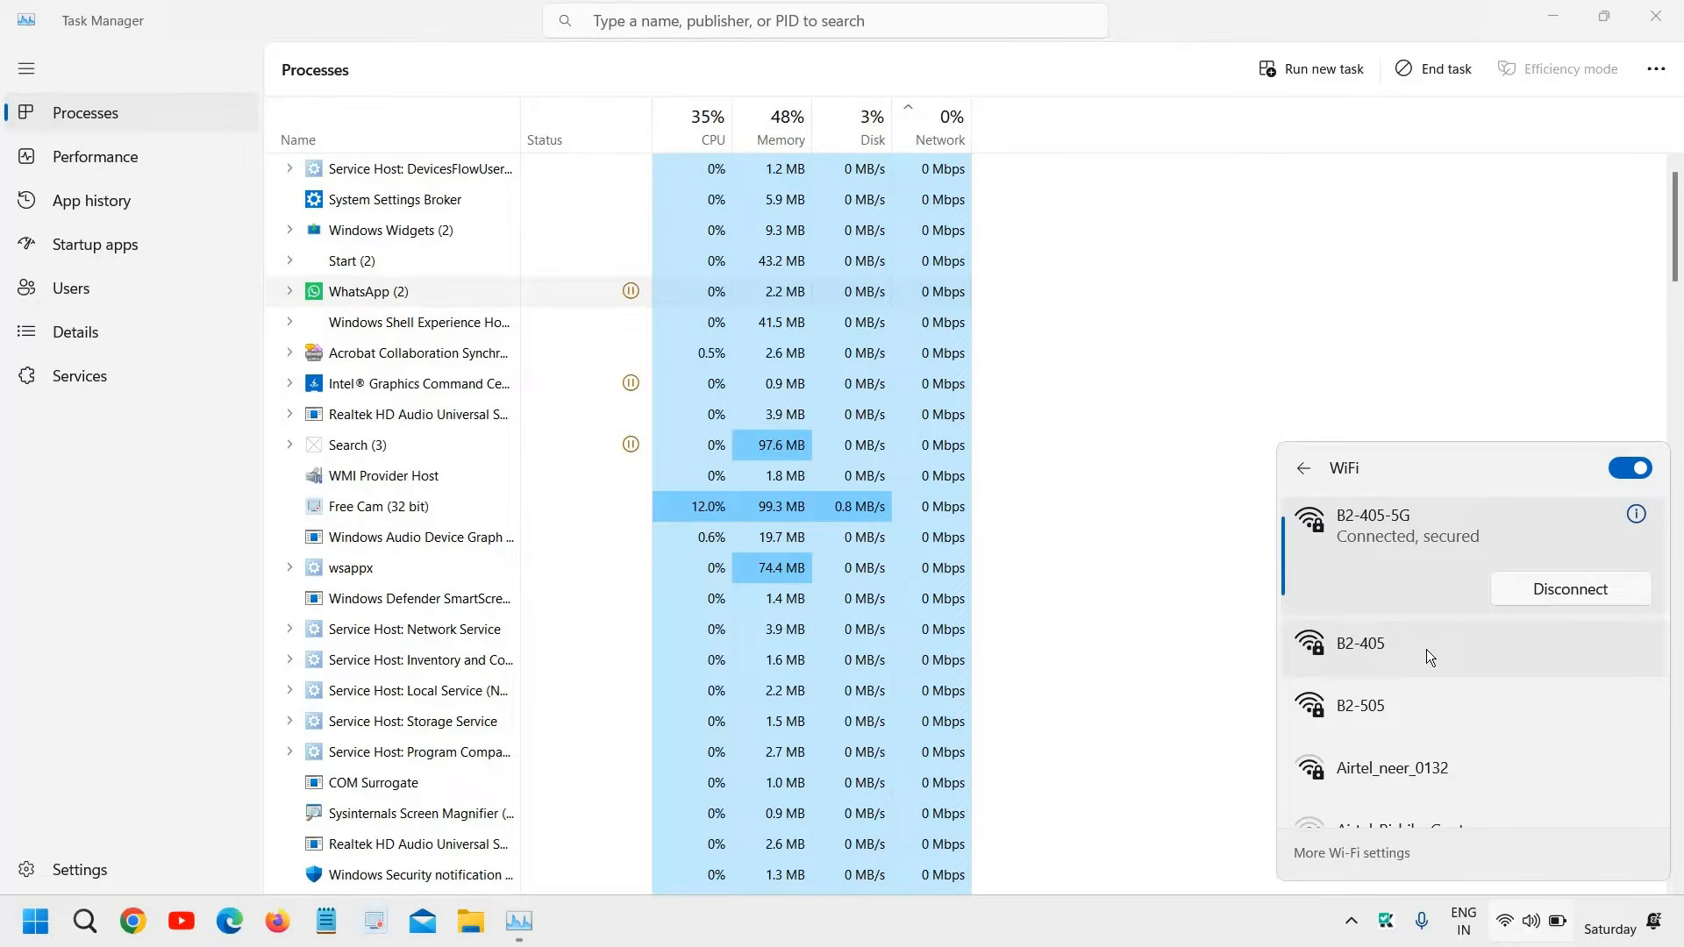
{"action": "left_click", "coordinate": [1658, 15]}
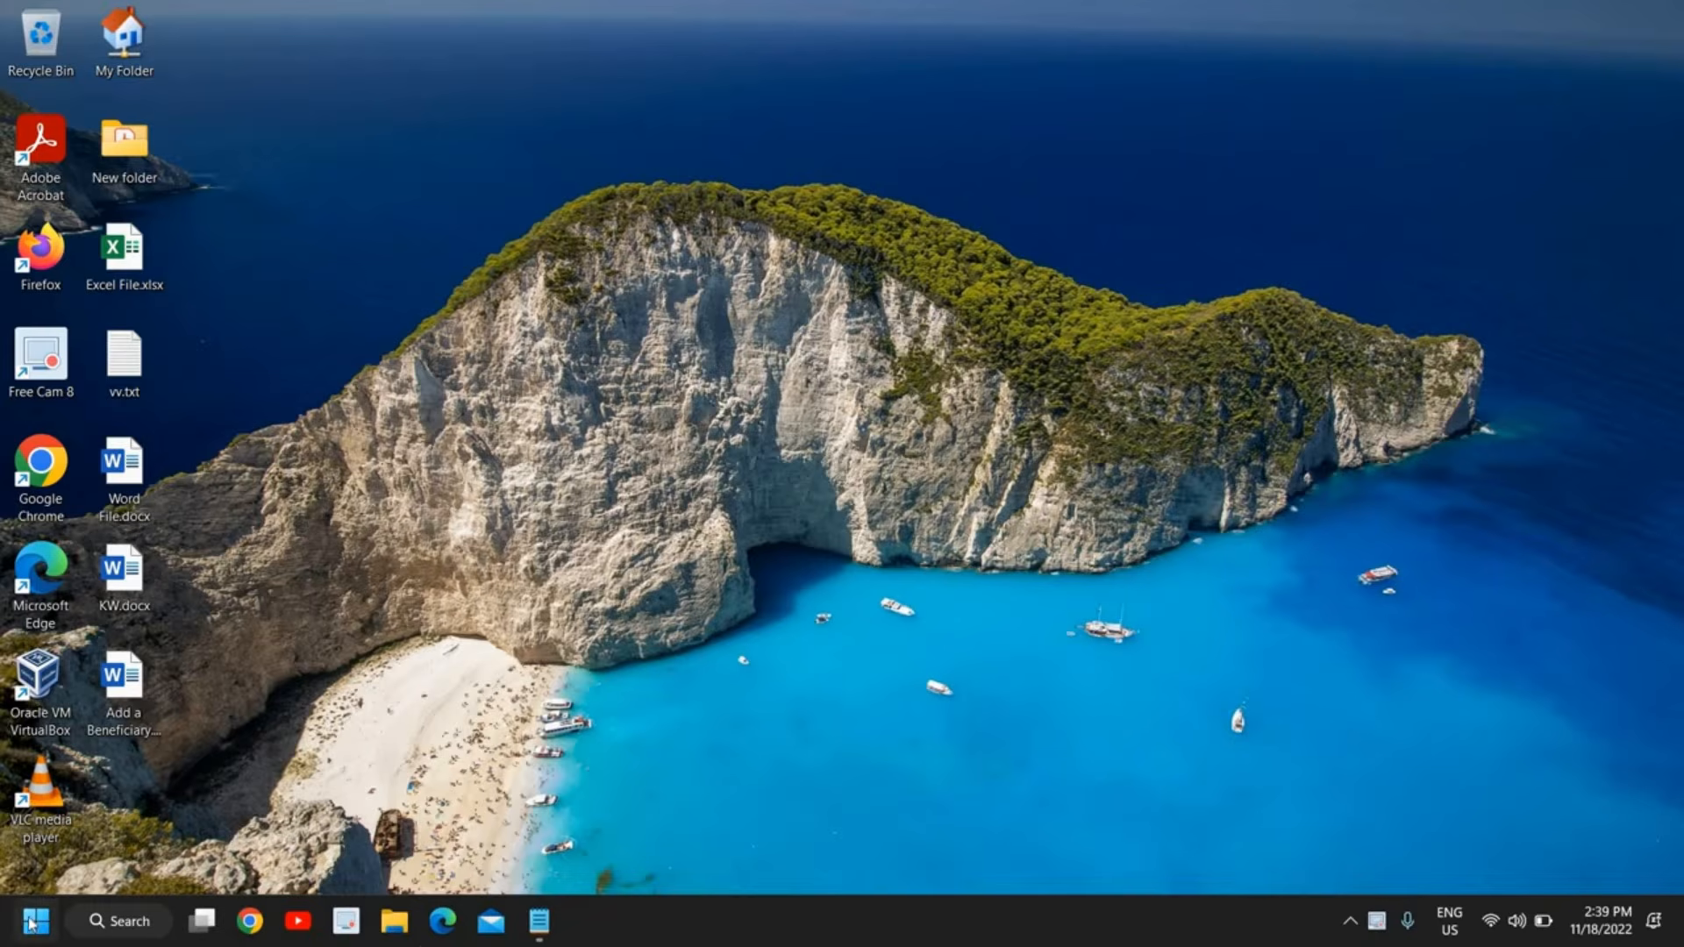
Run the command ncpa.cpl to open Network Connections and select the WiFi connection
{"action": "right_click", "coordinate": [31, 922]}
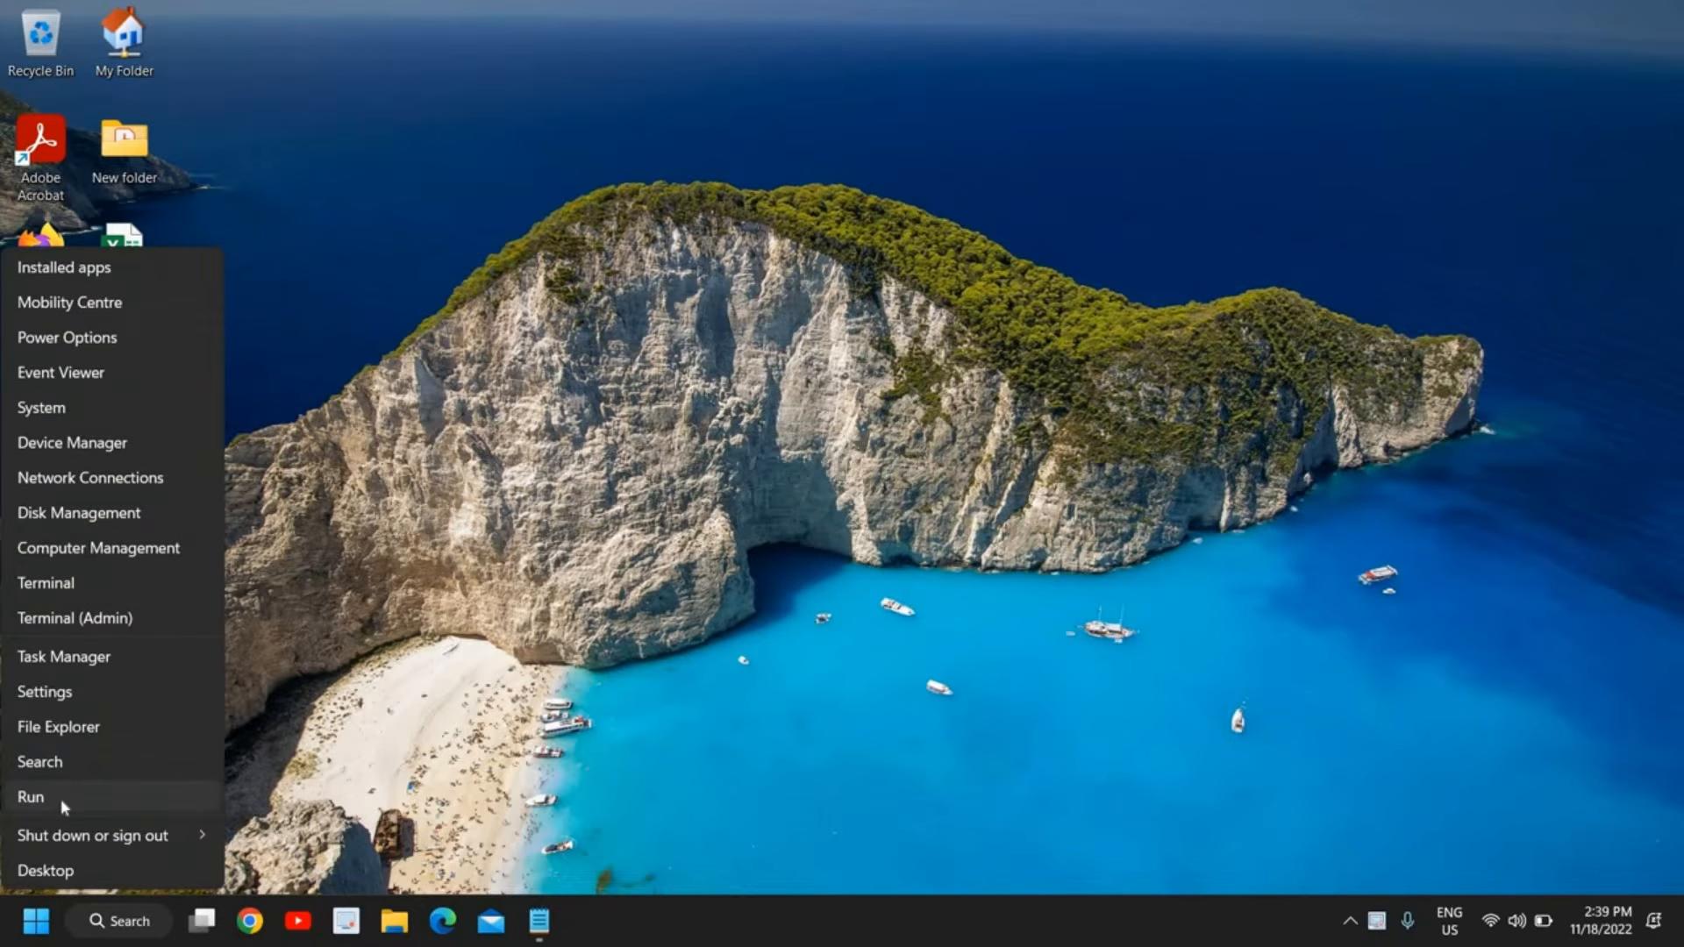
{"action": "left_click", "coordinate": [61, 798]}
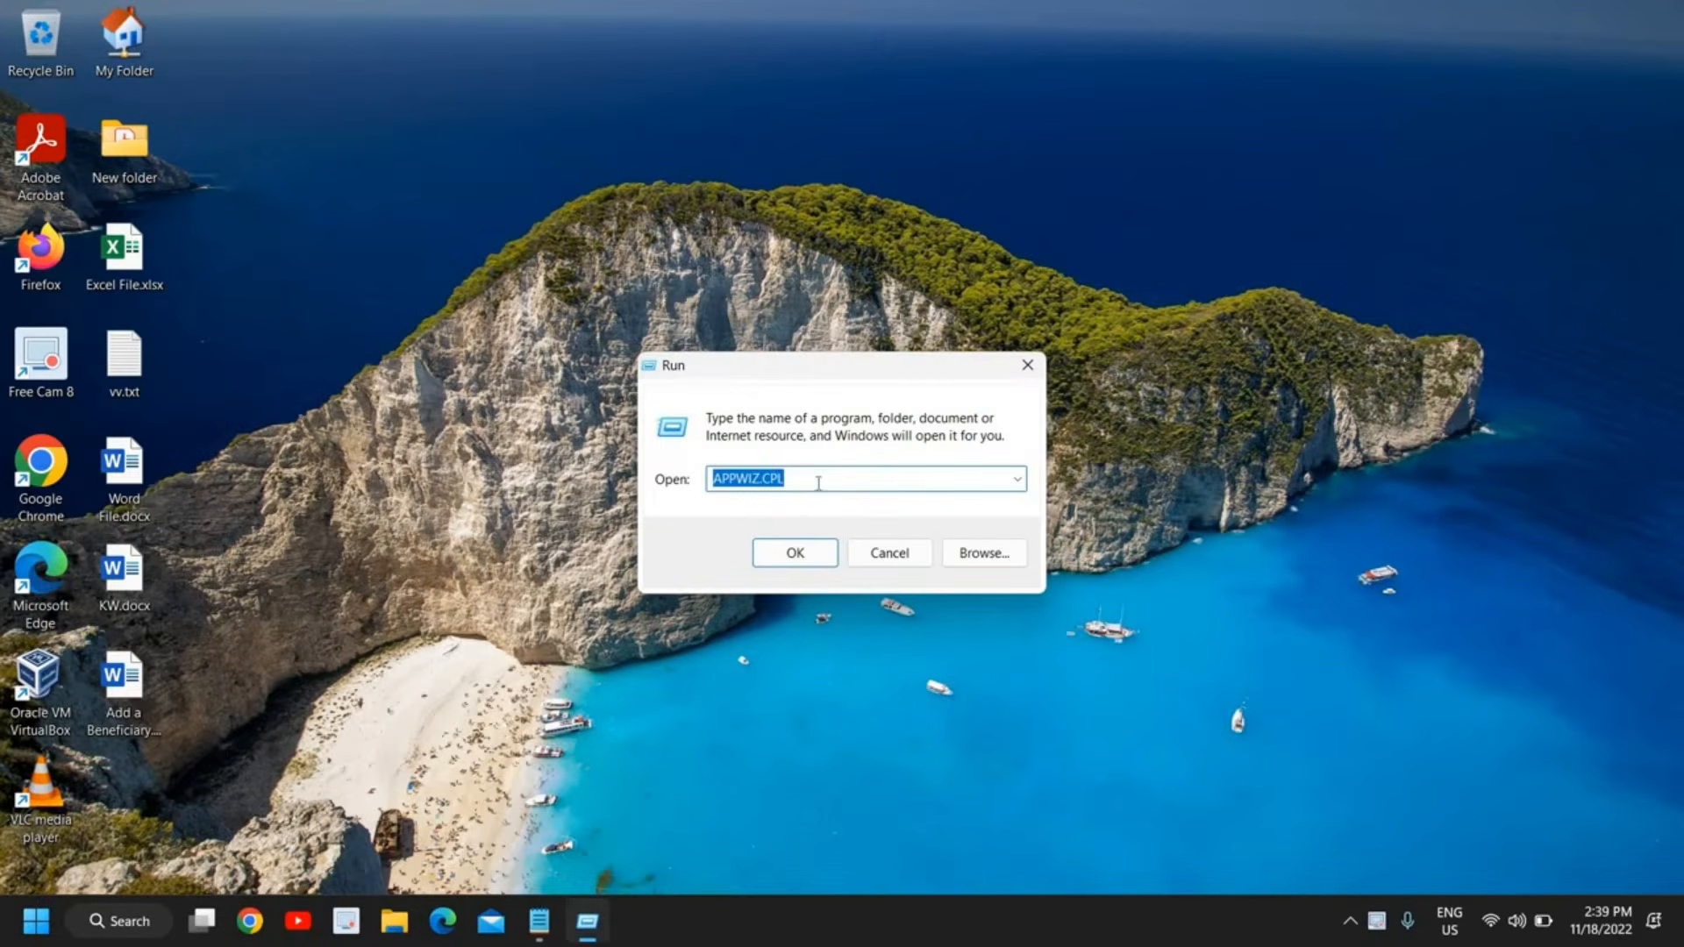
{"action": "type", "text": "n"}
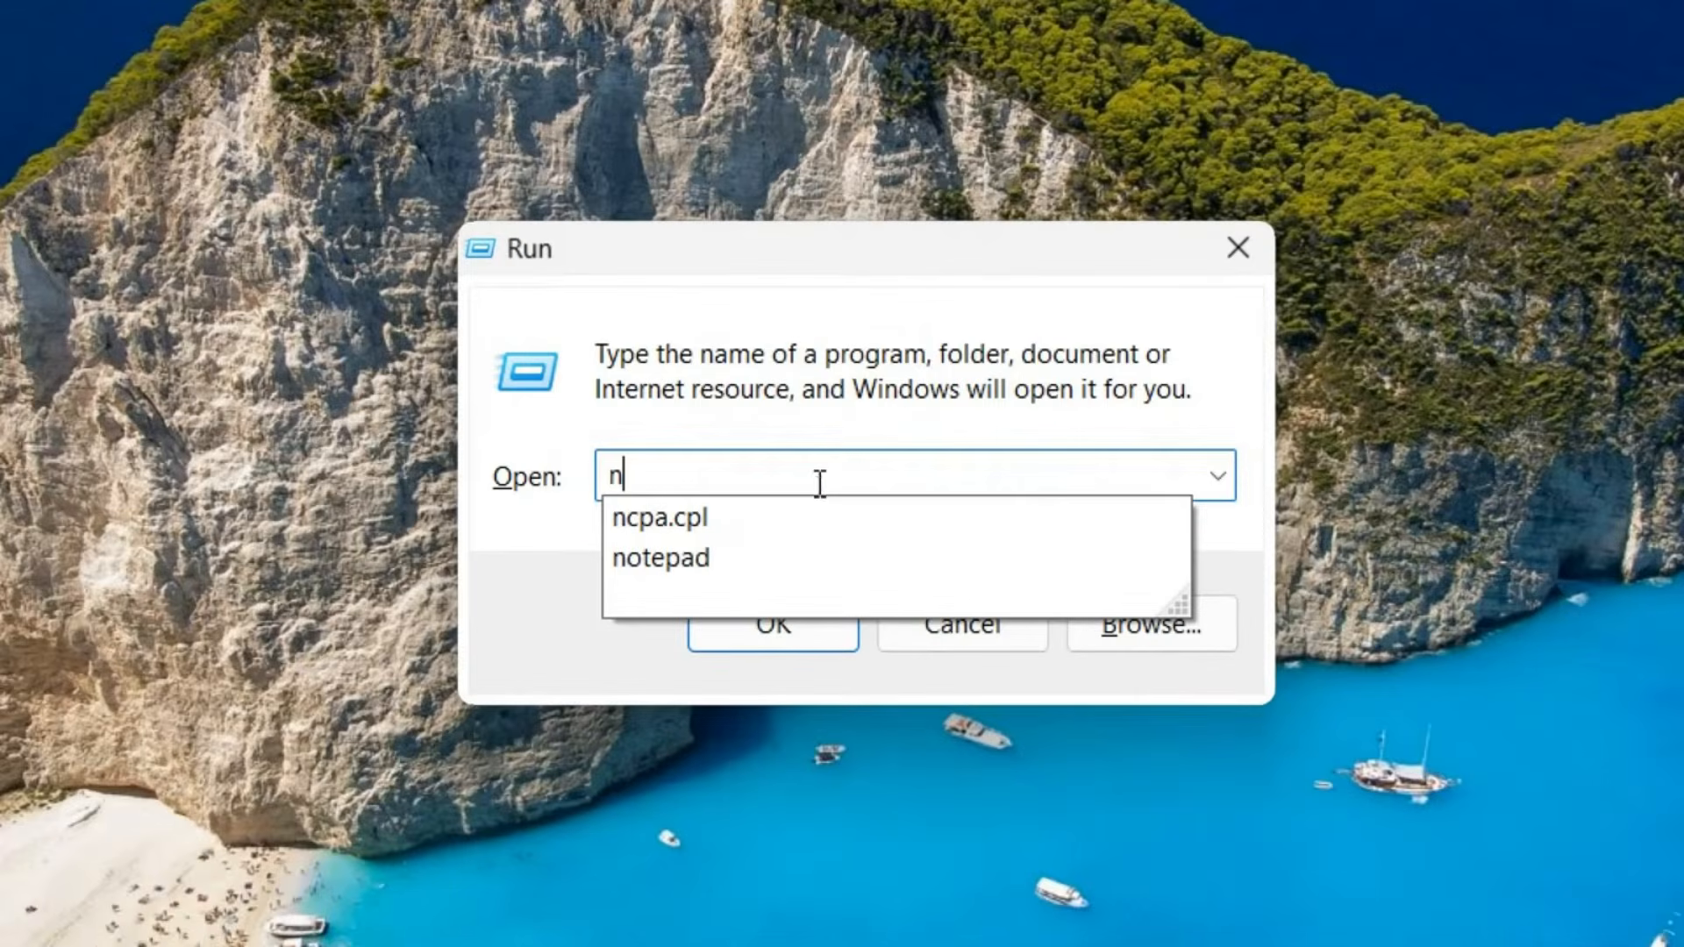
{"action": "type", "text": "pa"}
{"action": "key", "text": "BackSpace"}
{"action": "key", "text": "BackSpace"}
{"action": "key", "text": "BackSpace"}
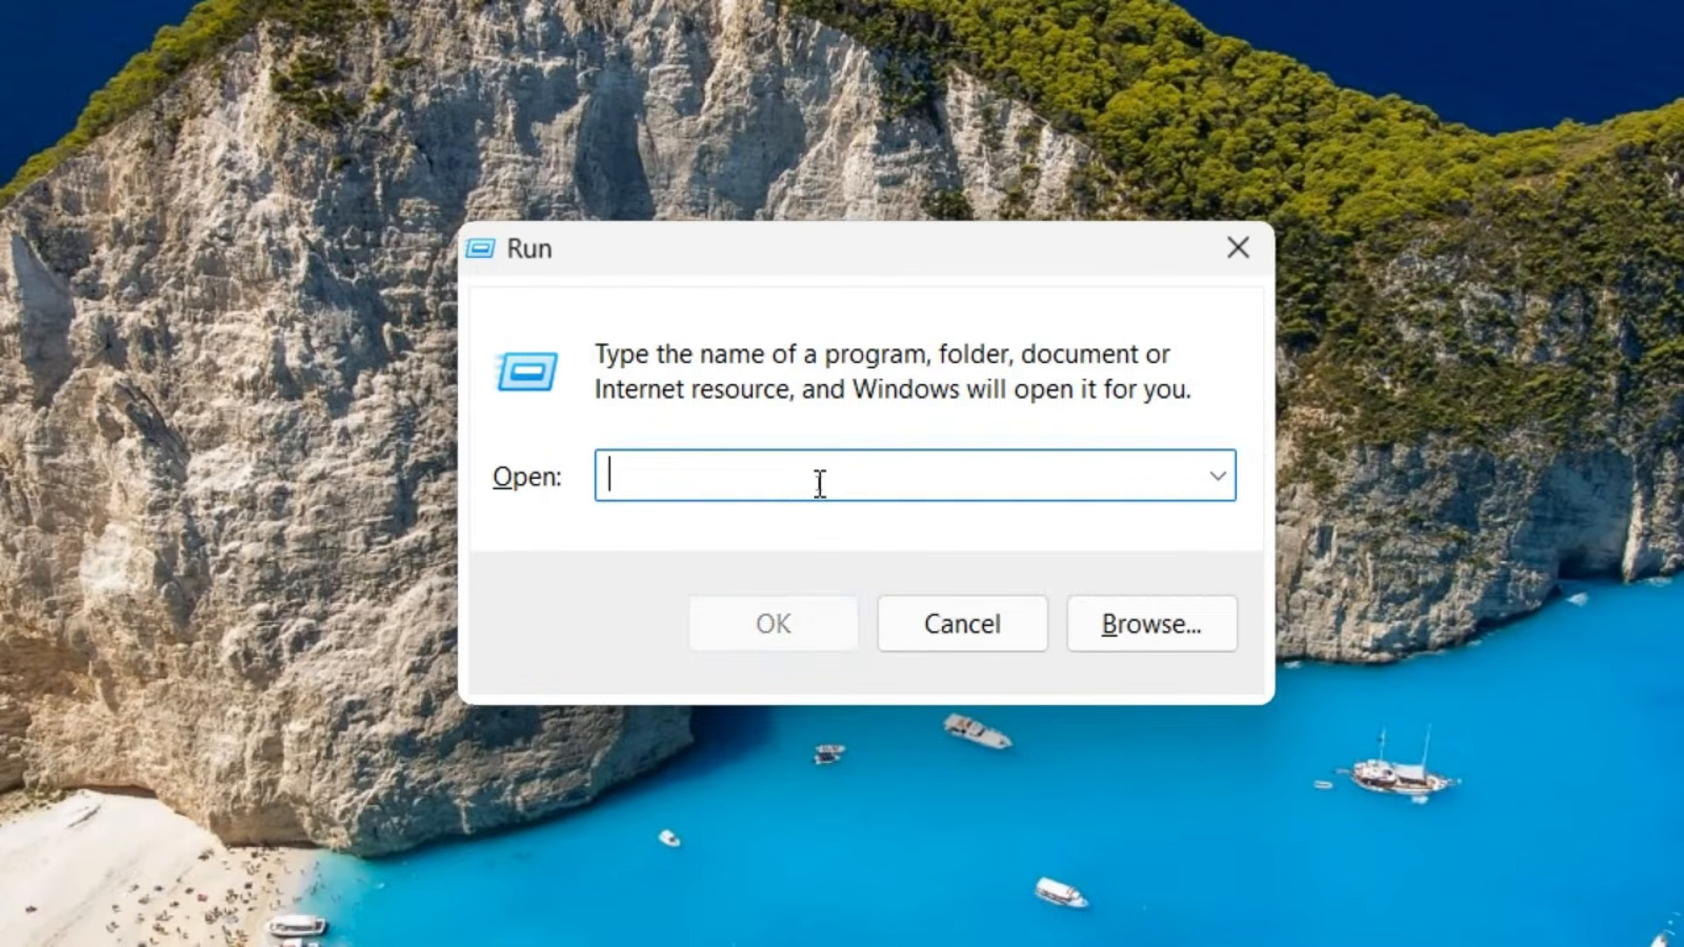
{"action": "type", "text": "ncp"}
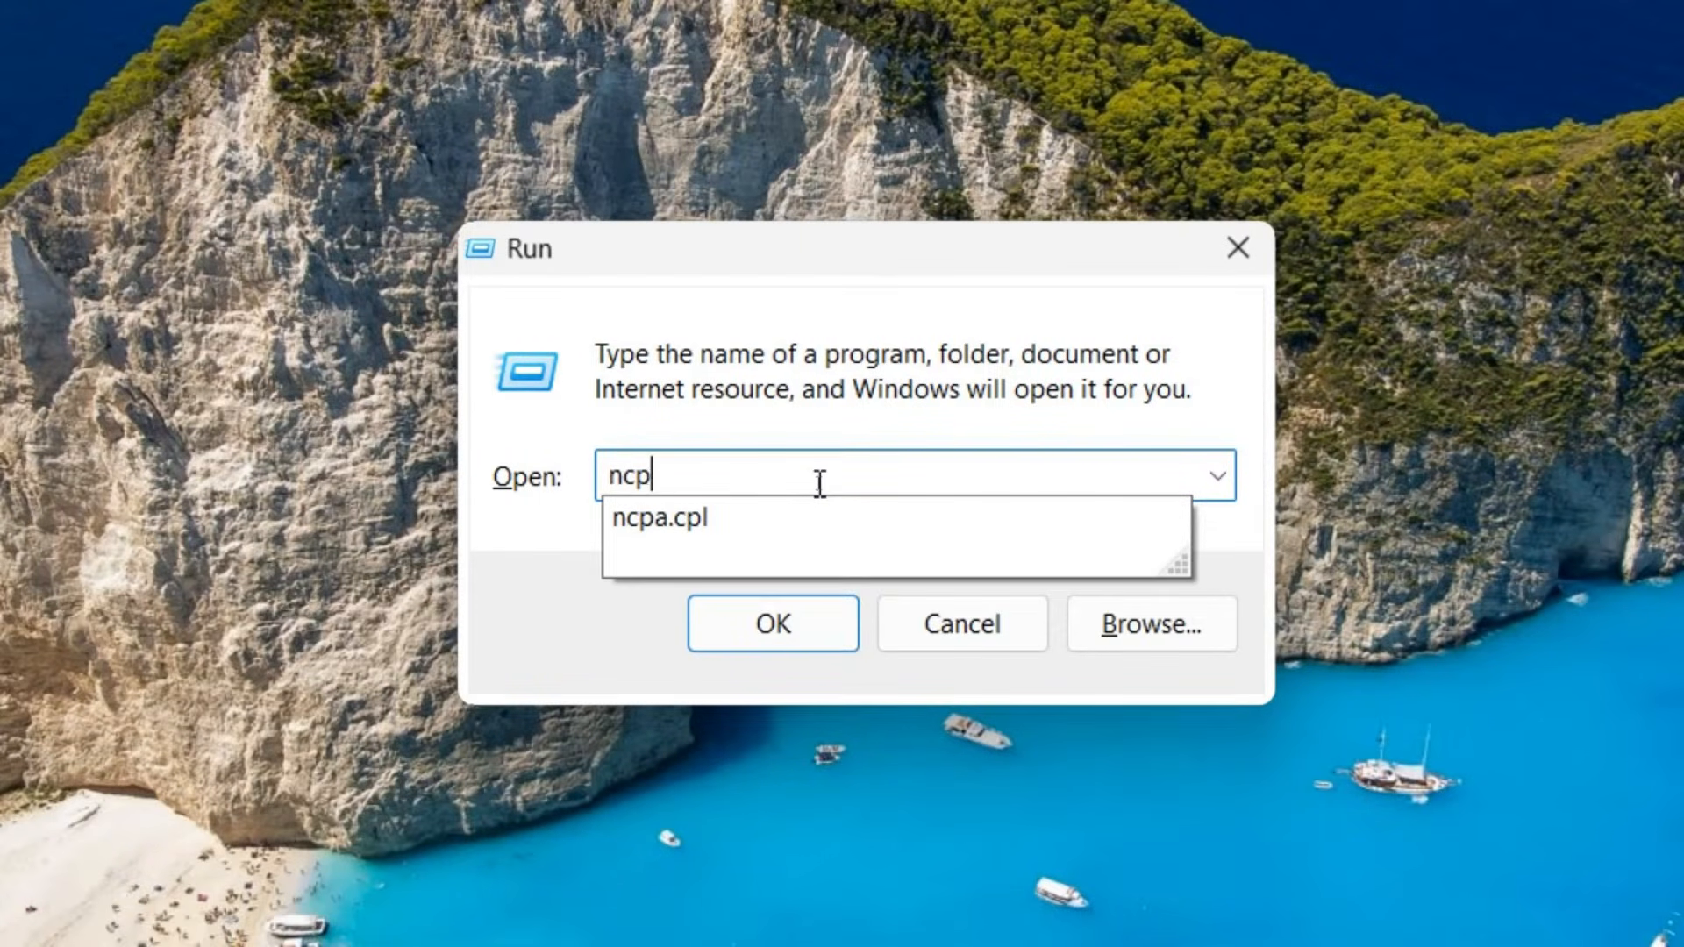
{"action": "type", "text": "a.cpl"}
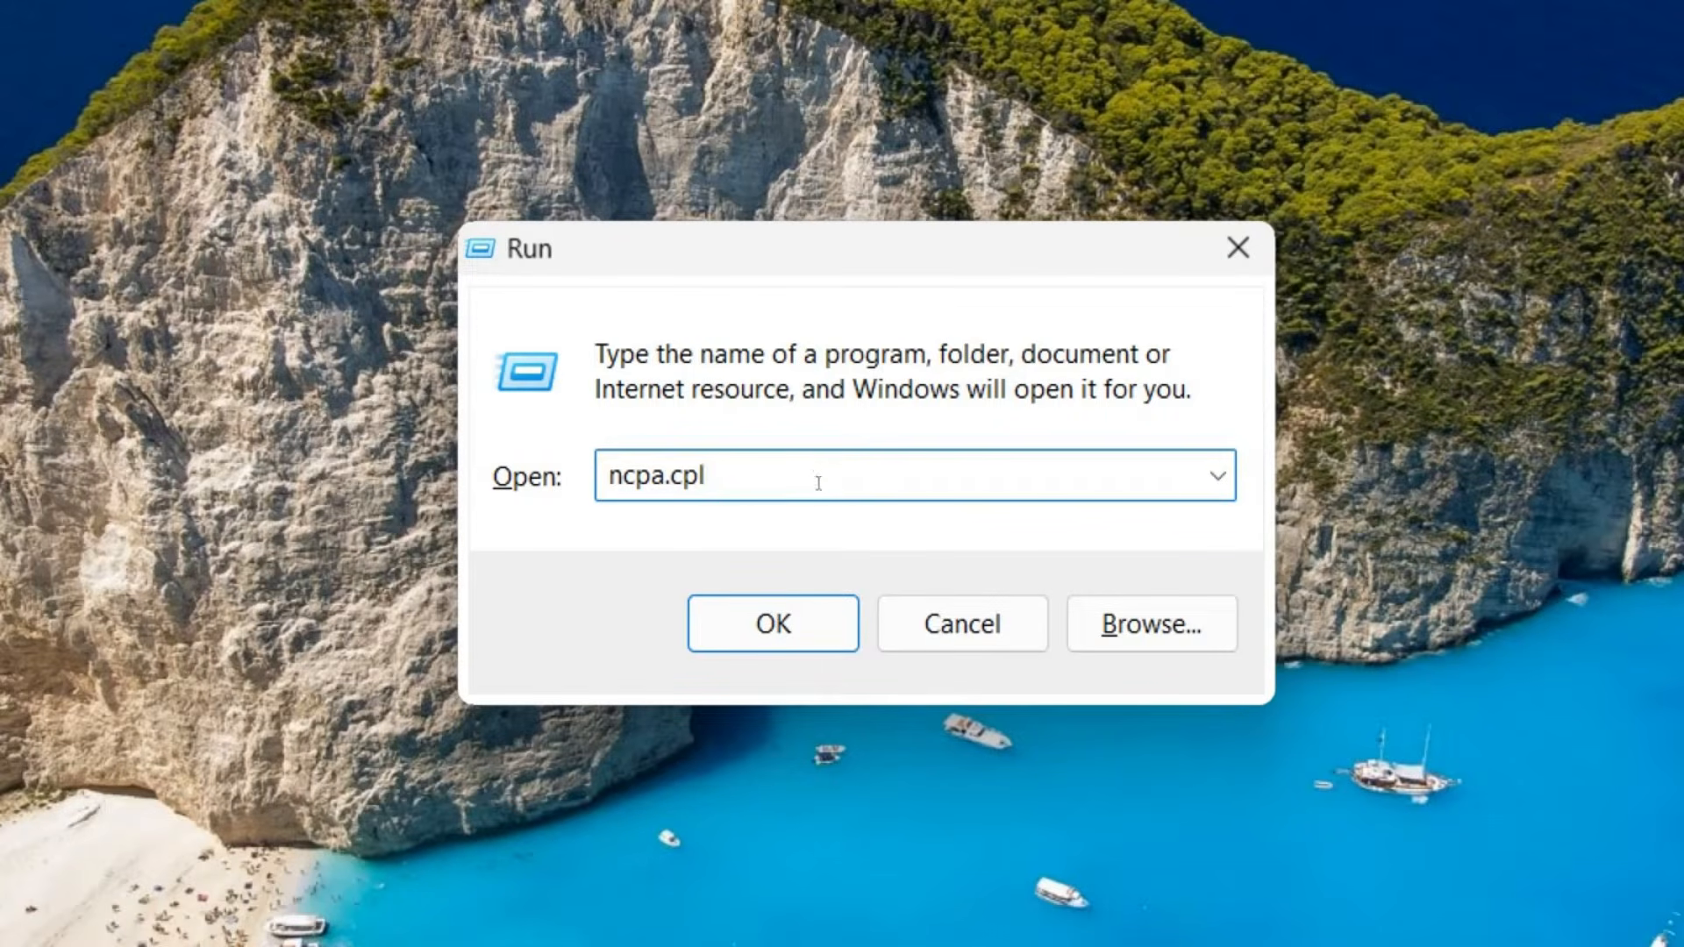
{"action": "left_click", "coordinate": [792, 635]}
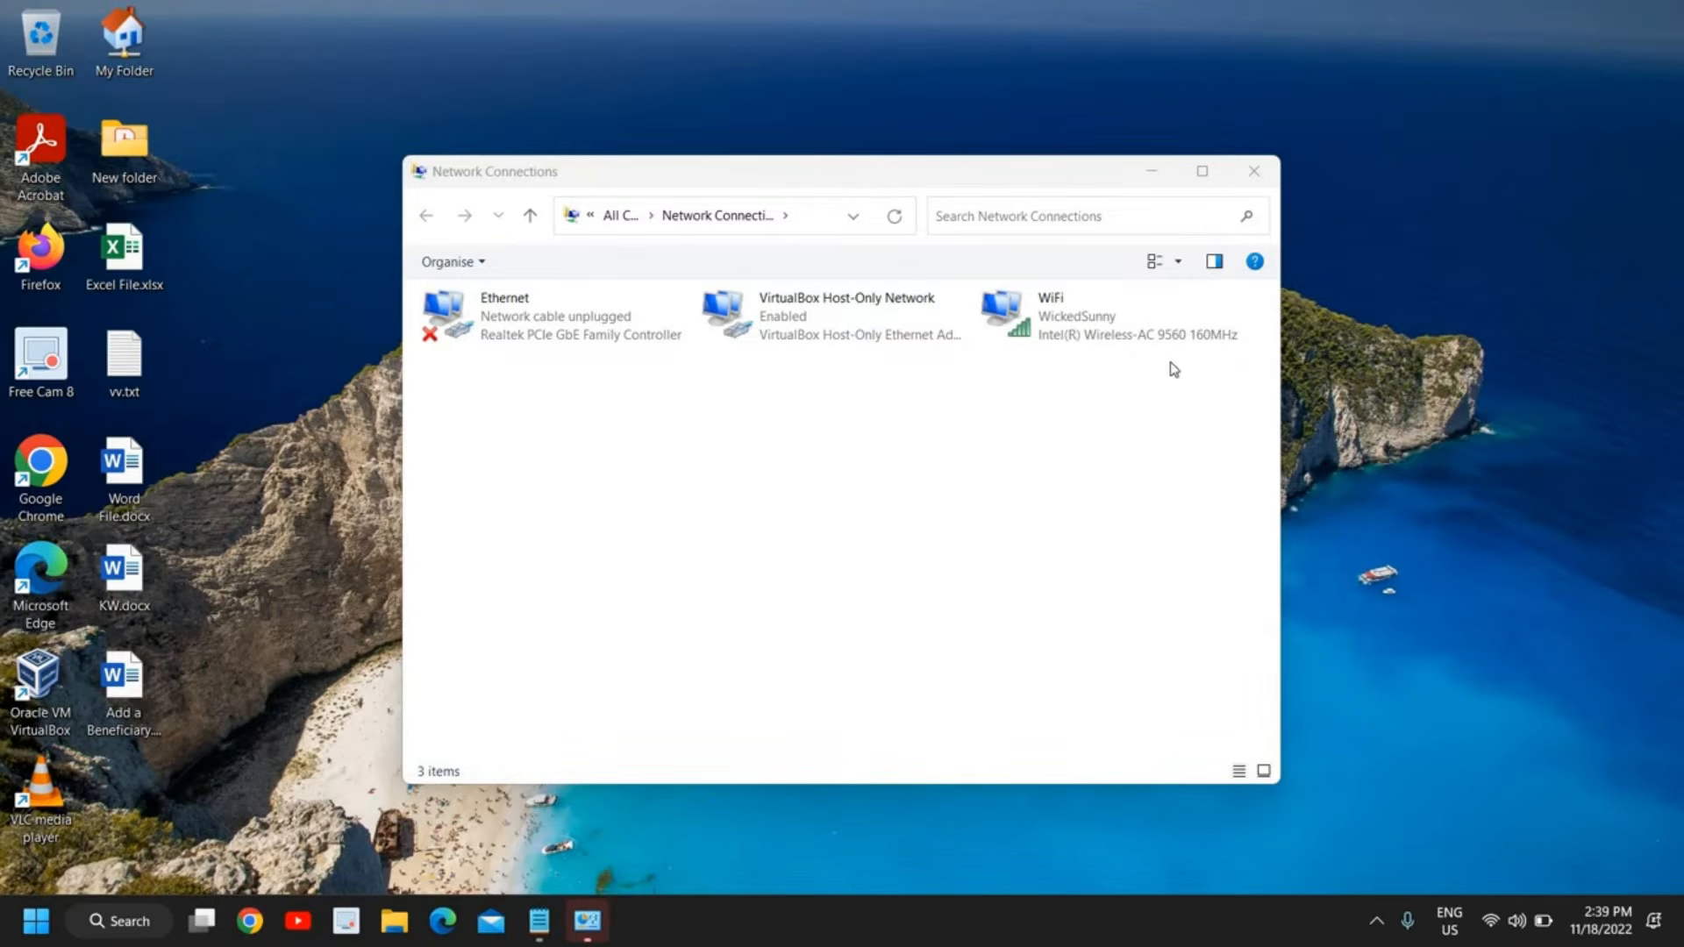
{"action": "left_click", "coordinate": [1071, 323]}
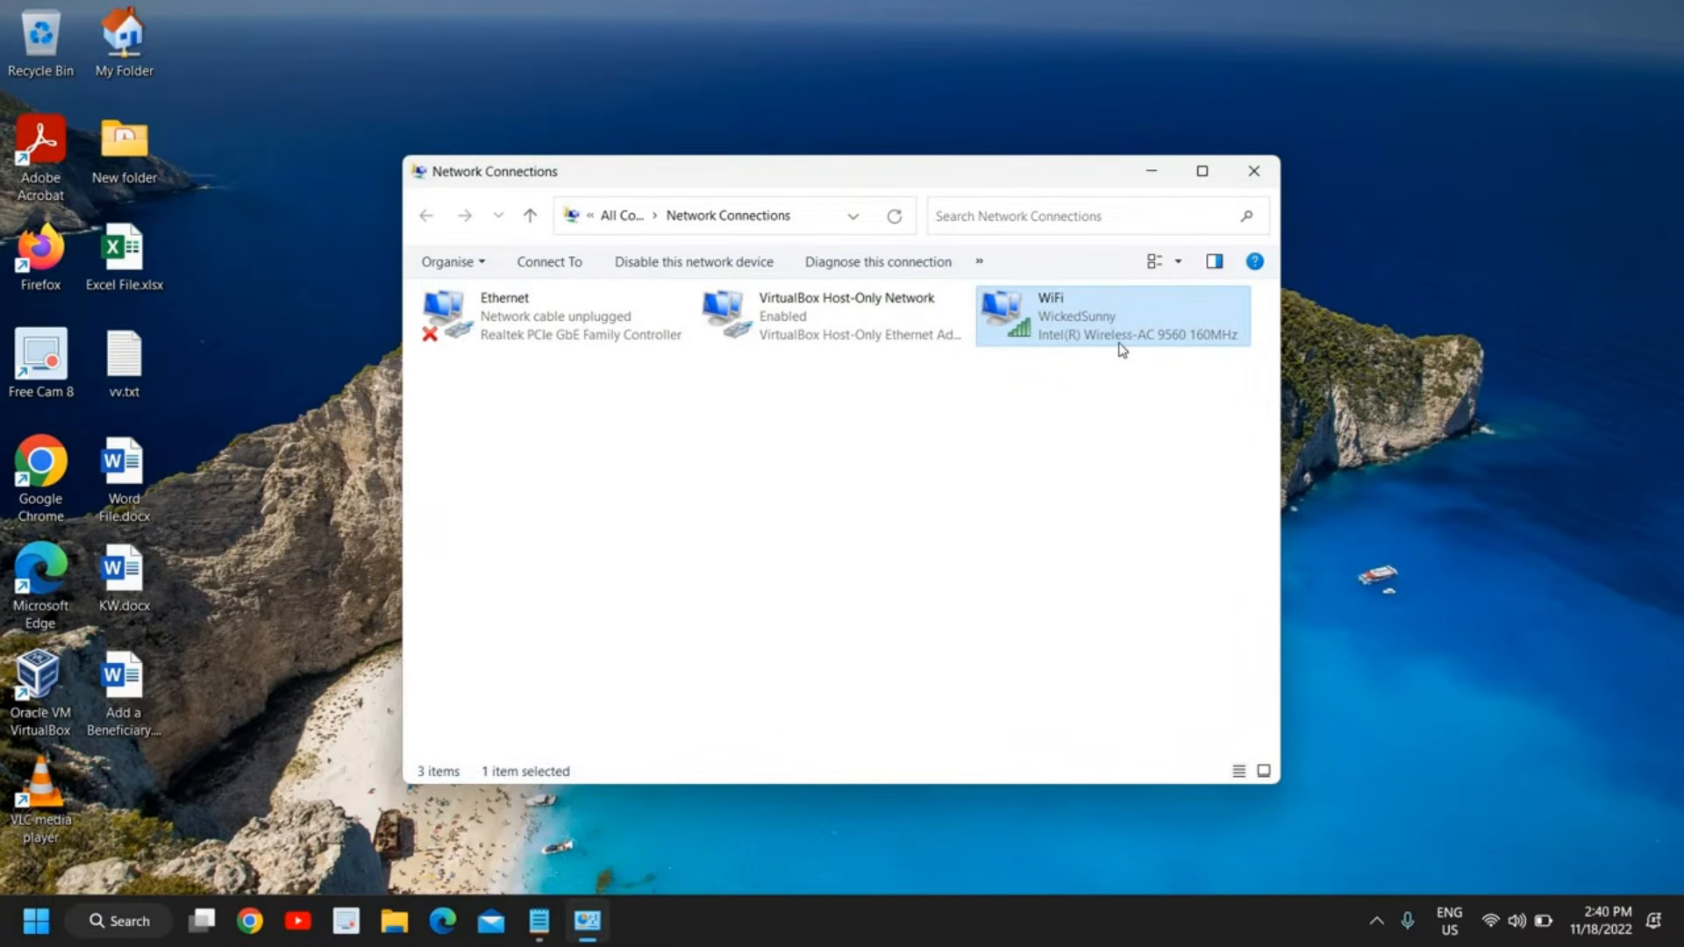
Open the Internet Protocol Version 4 (TCP/IPv4) properties of the WiFi connection
{"action": "right_click", "coordinate": [1053, 338]}
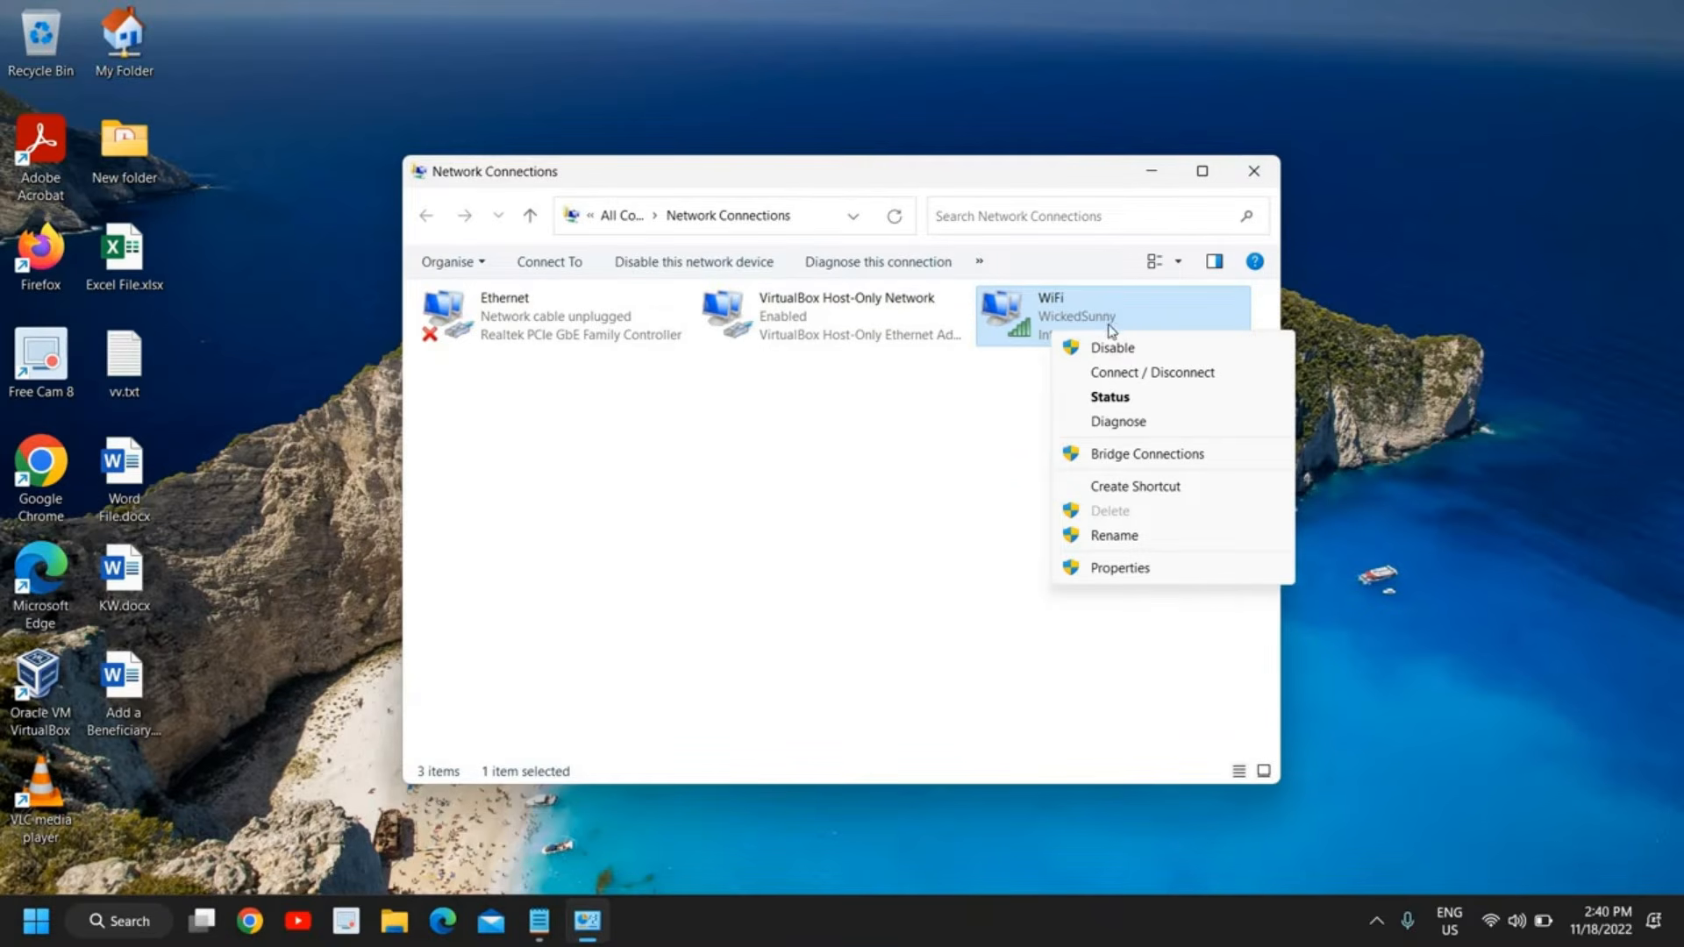
{"action": "left_click", "coordinate": [1131, 570]}
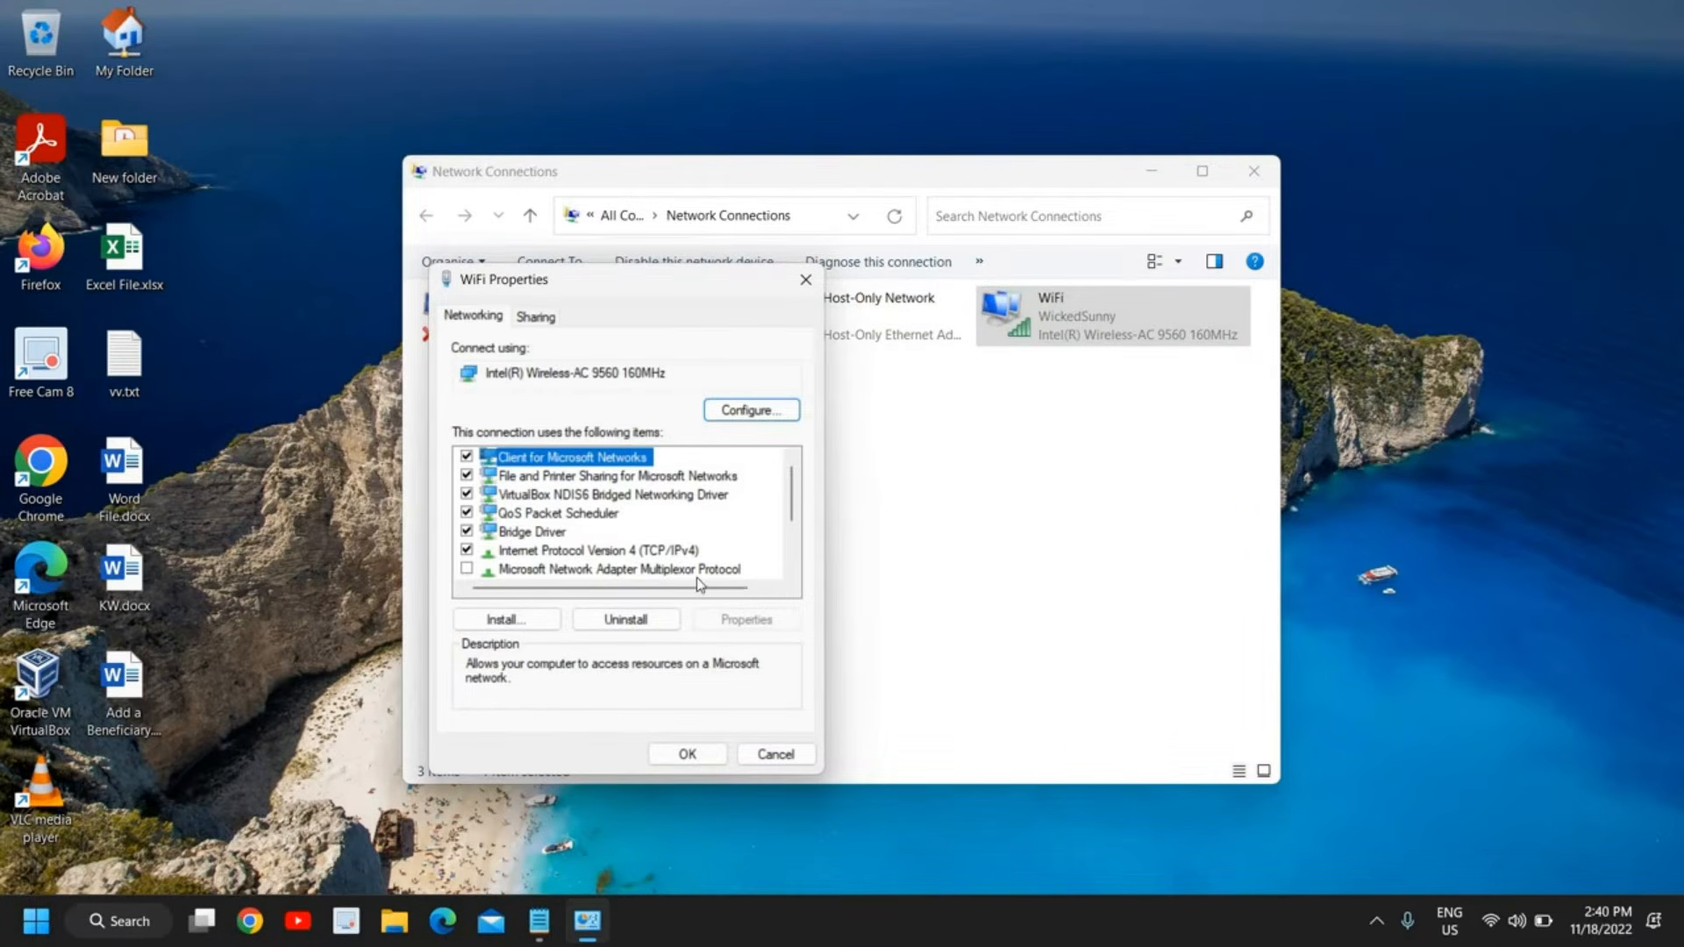
{"action": "left_click", "coordinate": [679, 552]}
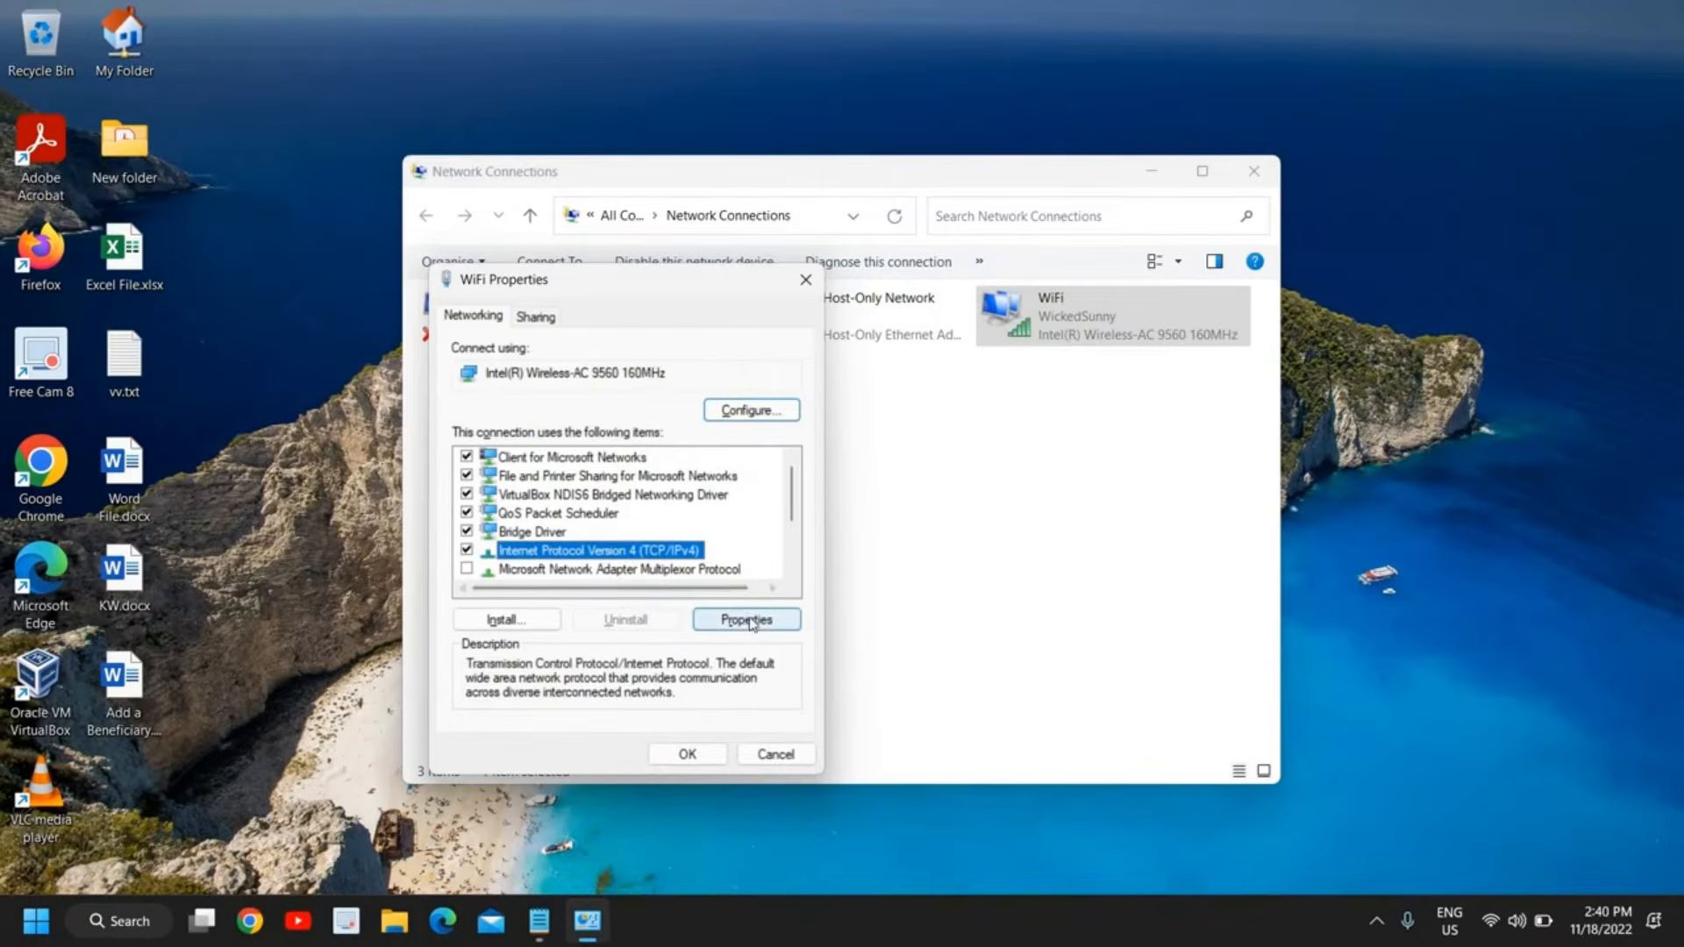
{"action": "left_click", "coordinate": [930, 689]}
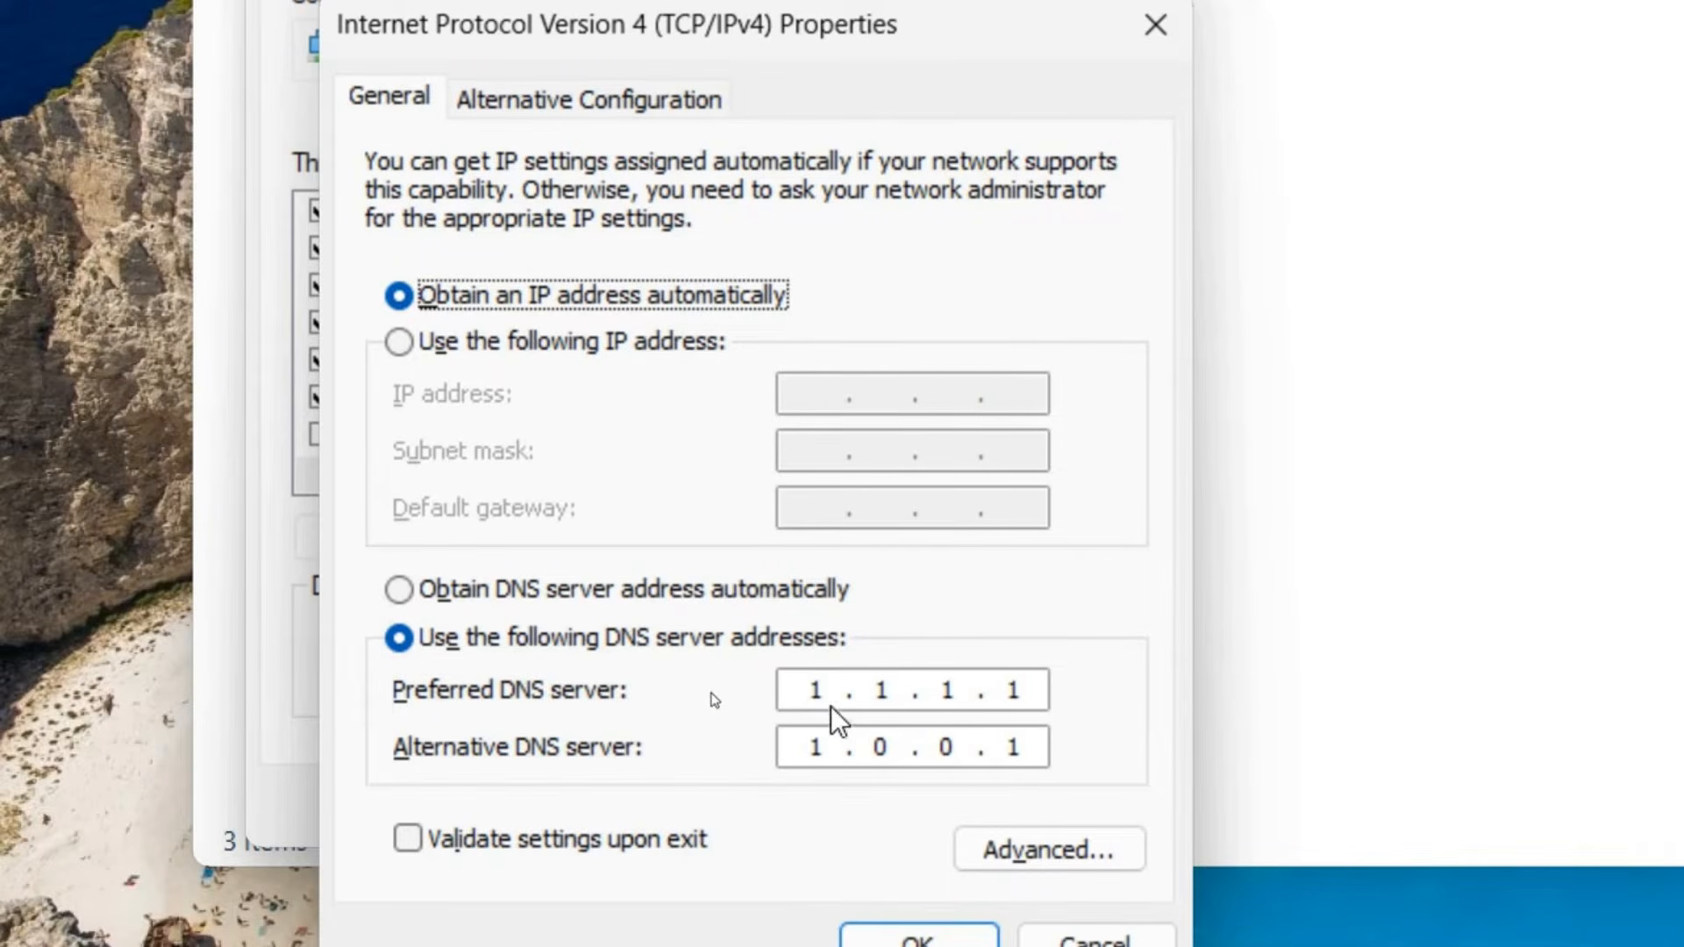
Use 1.1.1.1 as preferred and 1.0.0.1 as alternative DNS server, confirm the IPv4 settings and close WiFi Properties
{"action": "left_click", "coordinate": [806, 690]}
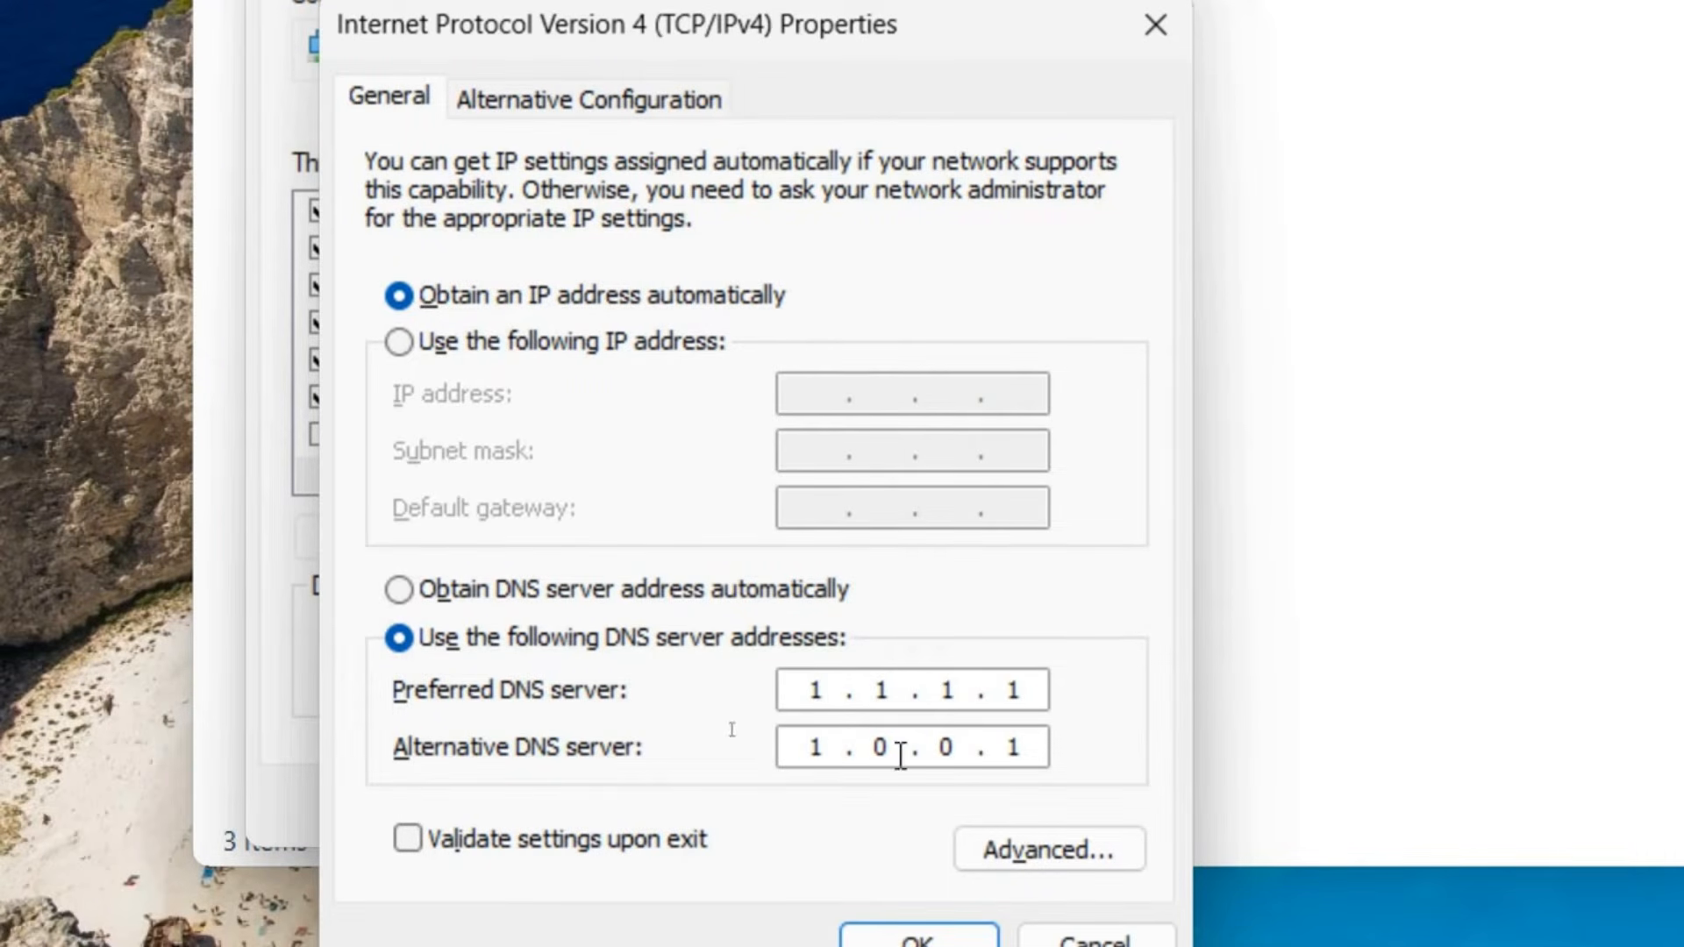
{"action": "left_click", "coordinate": [831, 752]}
{"action": "left_click", "coordinate": [890, 745]}
{"action": "left_click", "coordinate": [946, 746]}
{"action": "left_click", "coordinate": [1011, 746]}
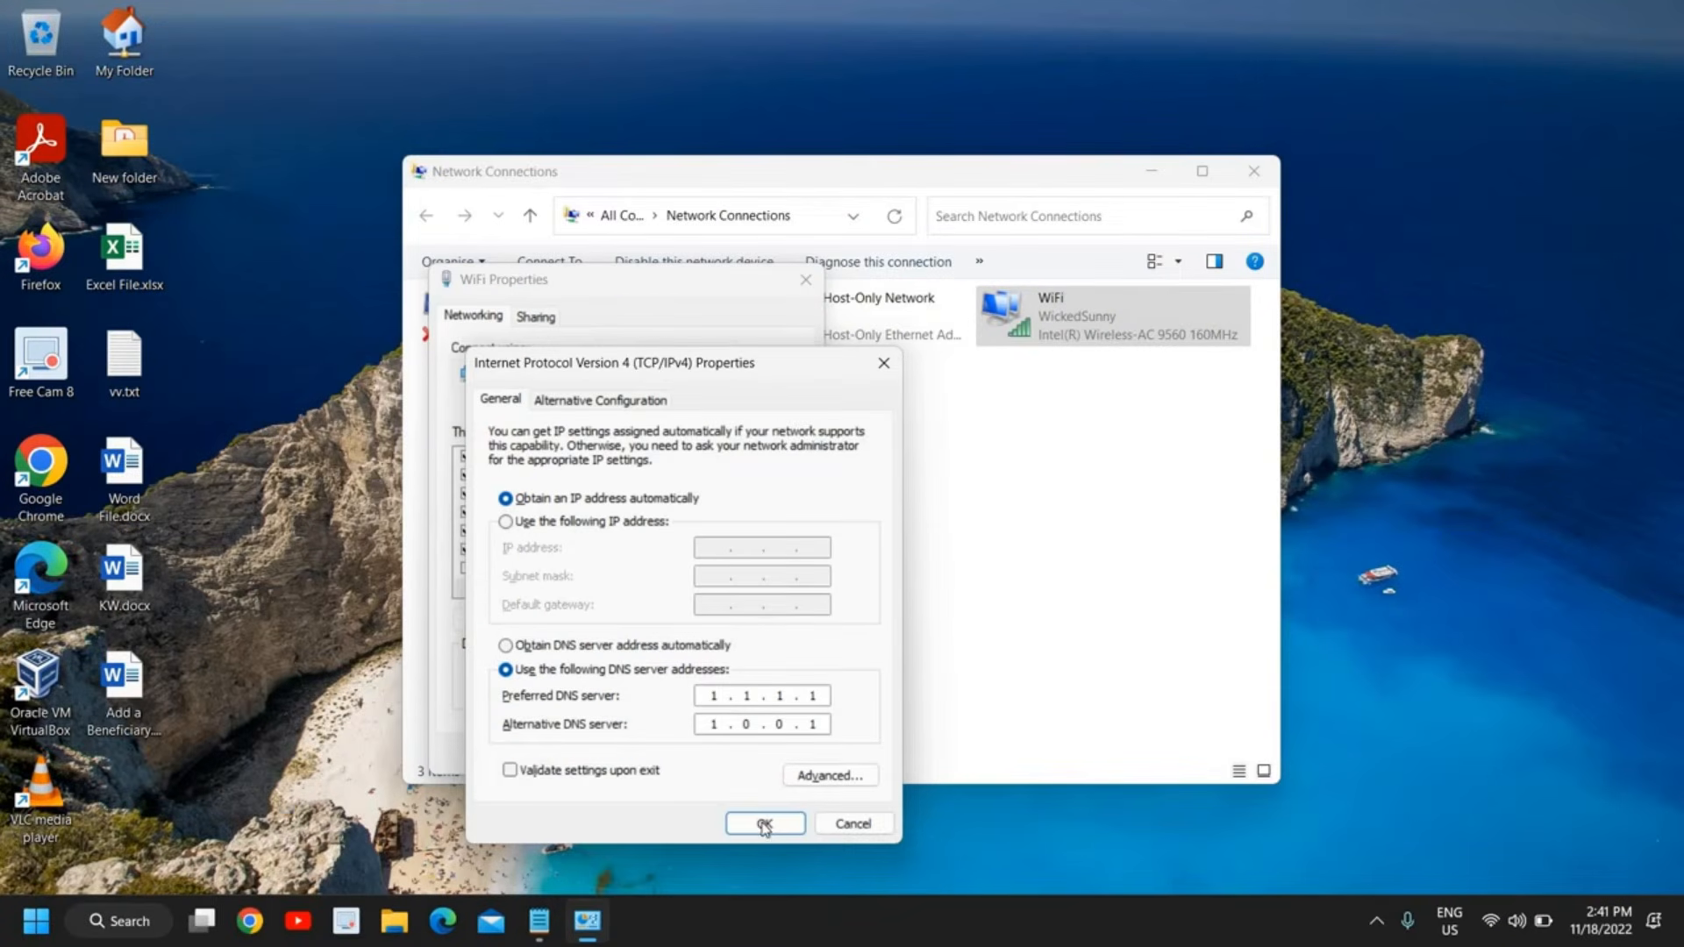
{"action": "left_click", "coordinate": [765, 825]}
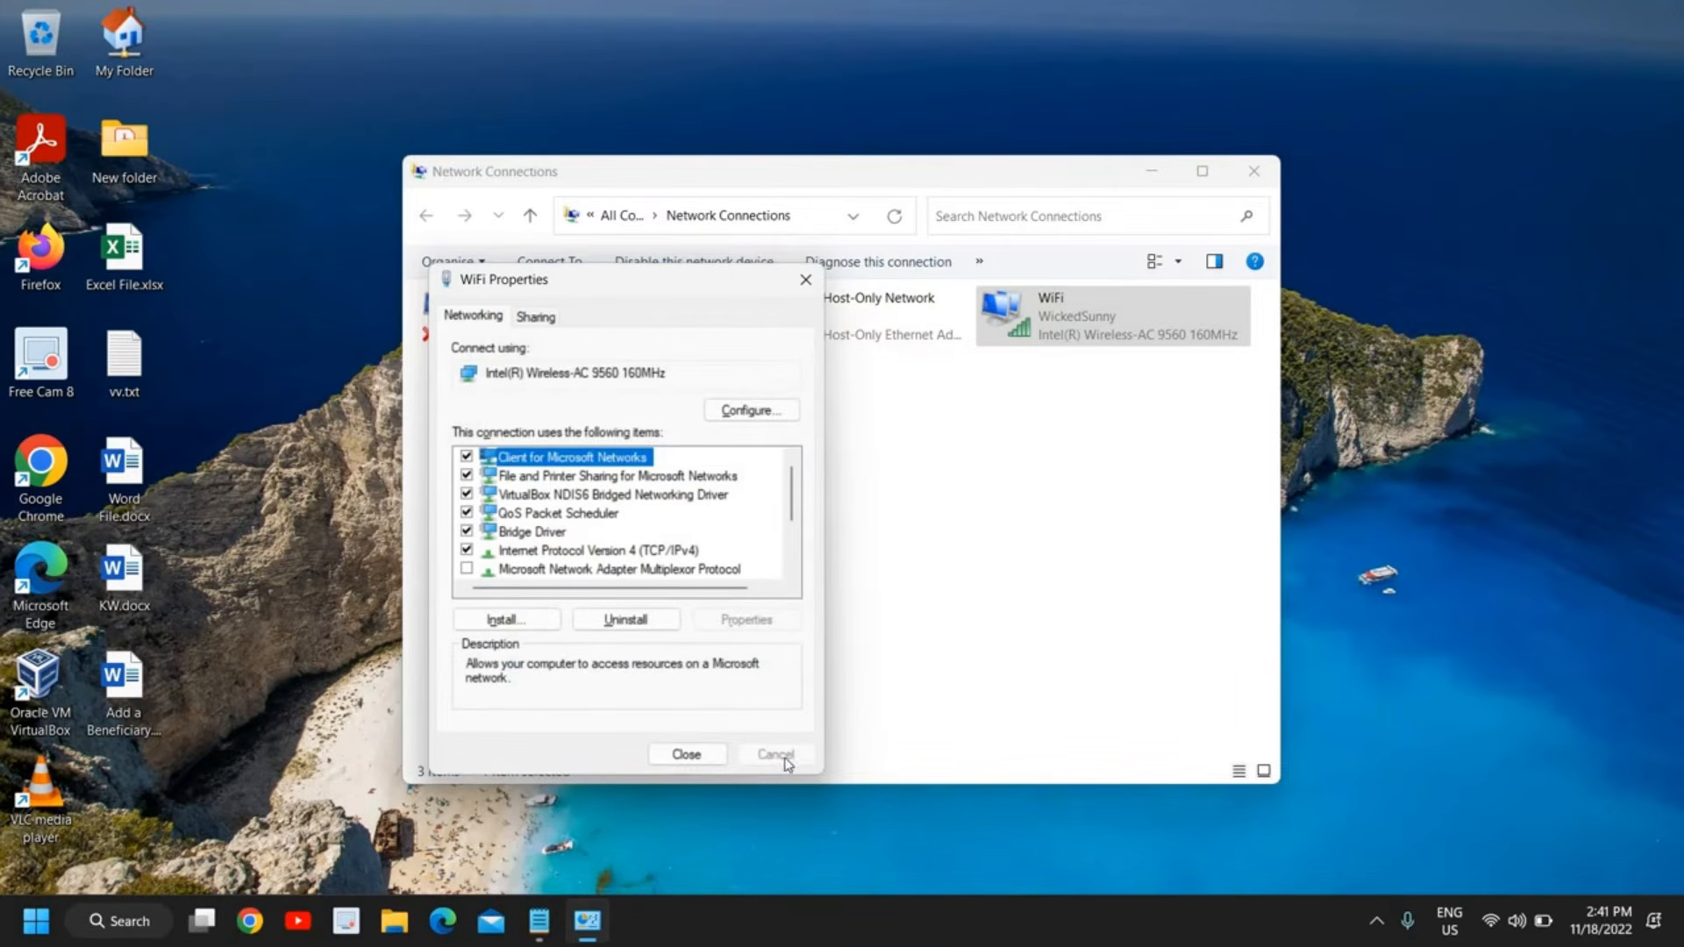
{"action": "left_click", "coordinate": [687, 754]}
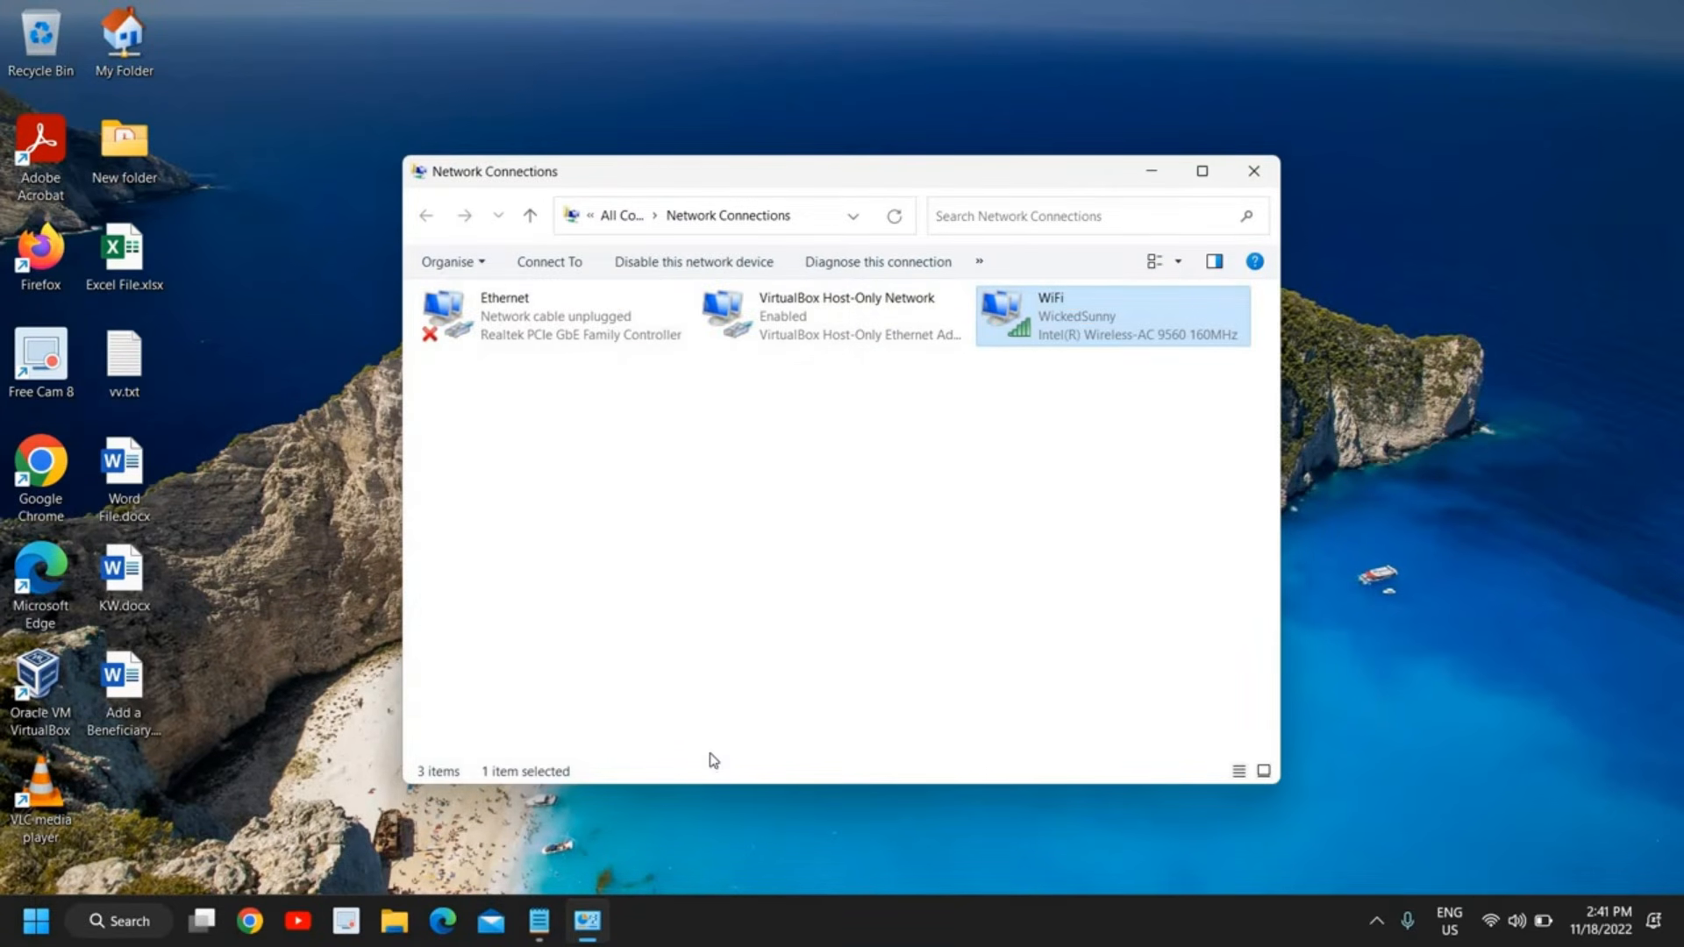
Open the advanced properties of the WiFi connection's Intel Wireless-AC 9560 adapter and minimize Network Connections
{"action": "right_click", "coordinate": [1070, 336]}
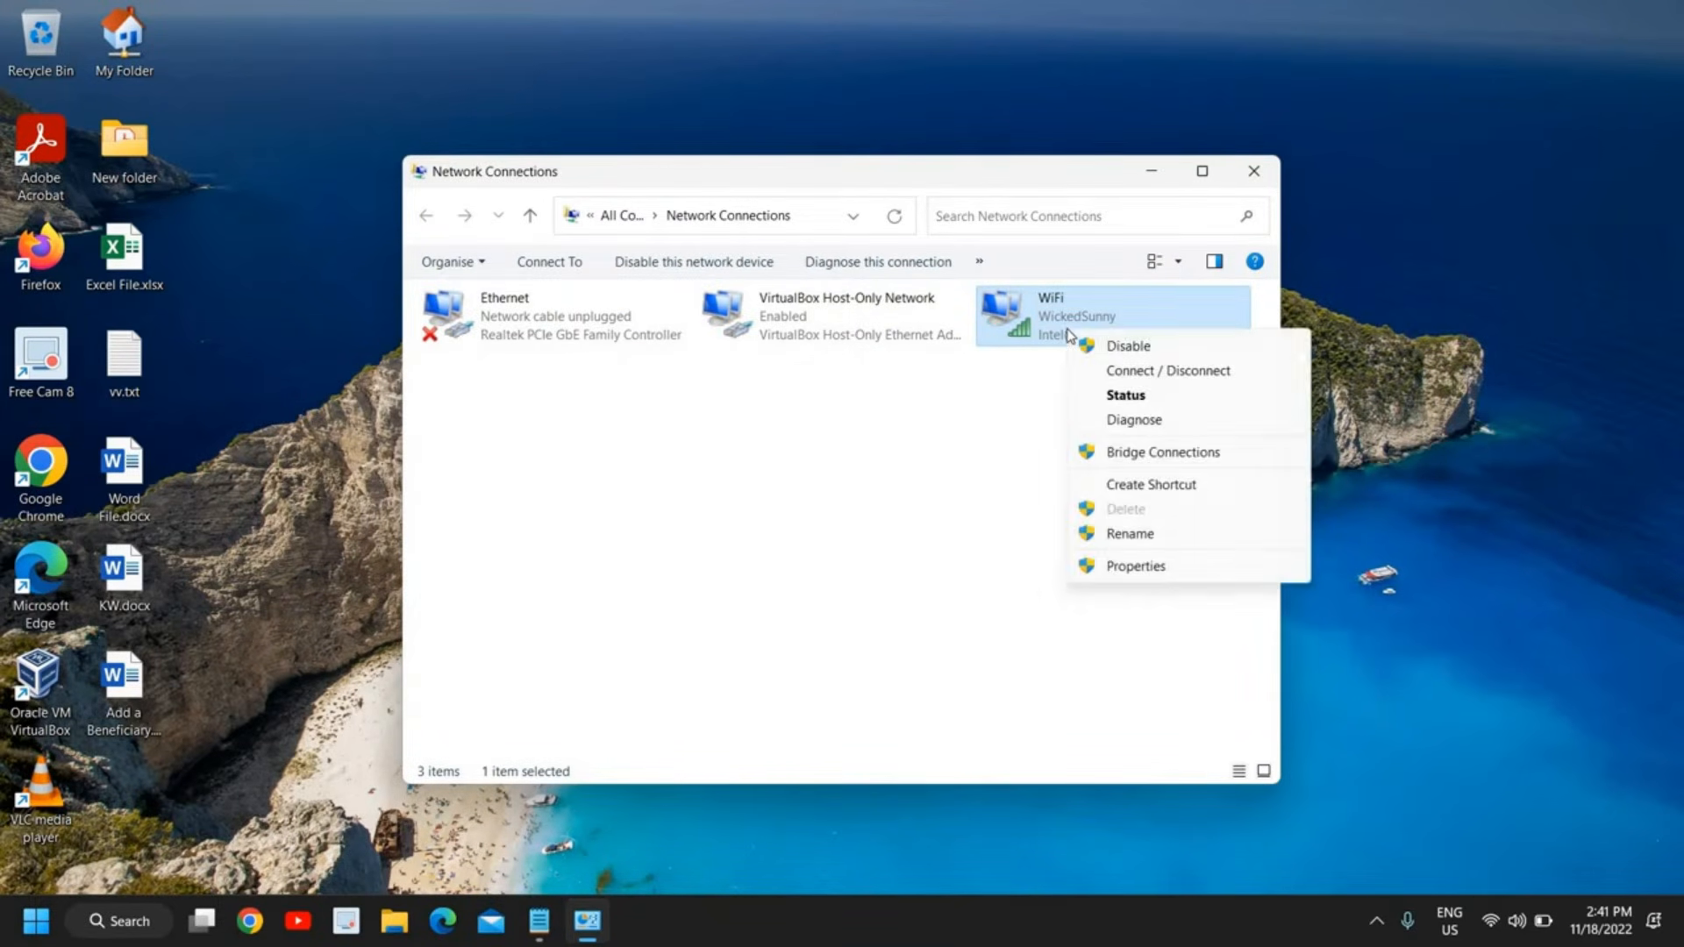
{"action": "left_click", "coordinate": [1126, 569]}
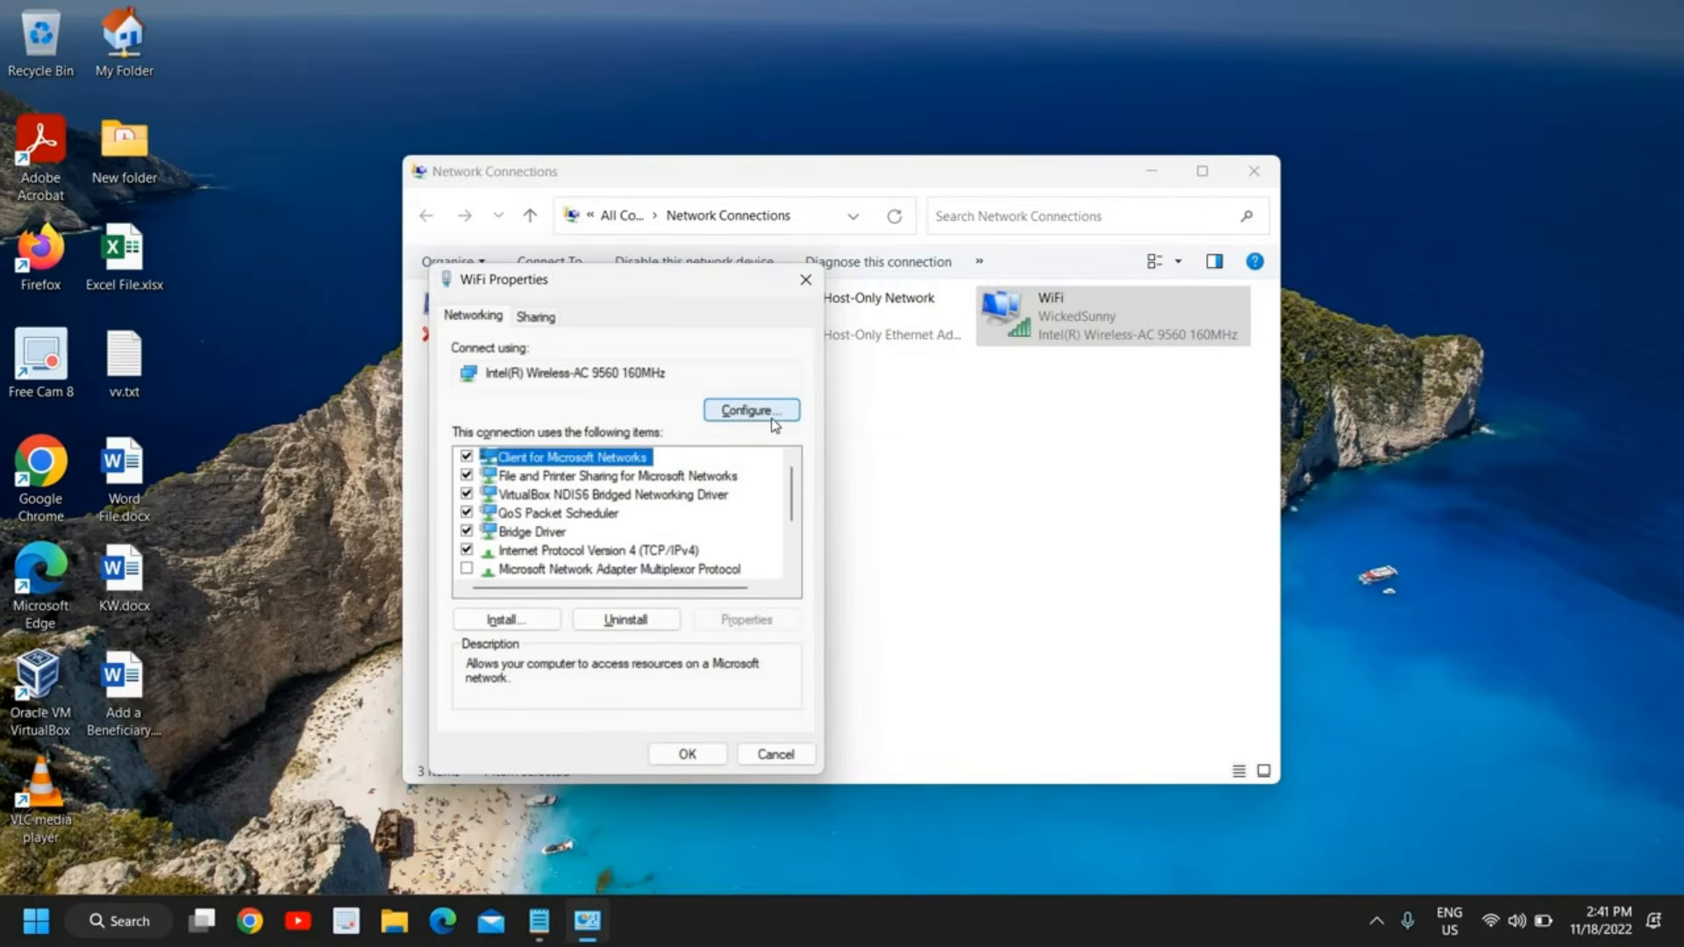
{"action": "left_click", "coordinate": [764, 419]}
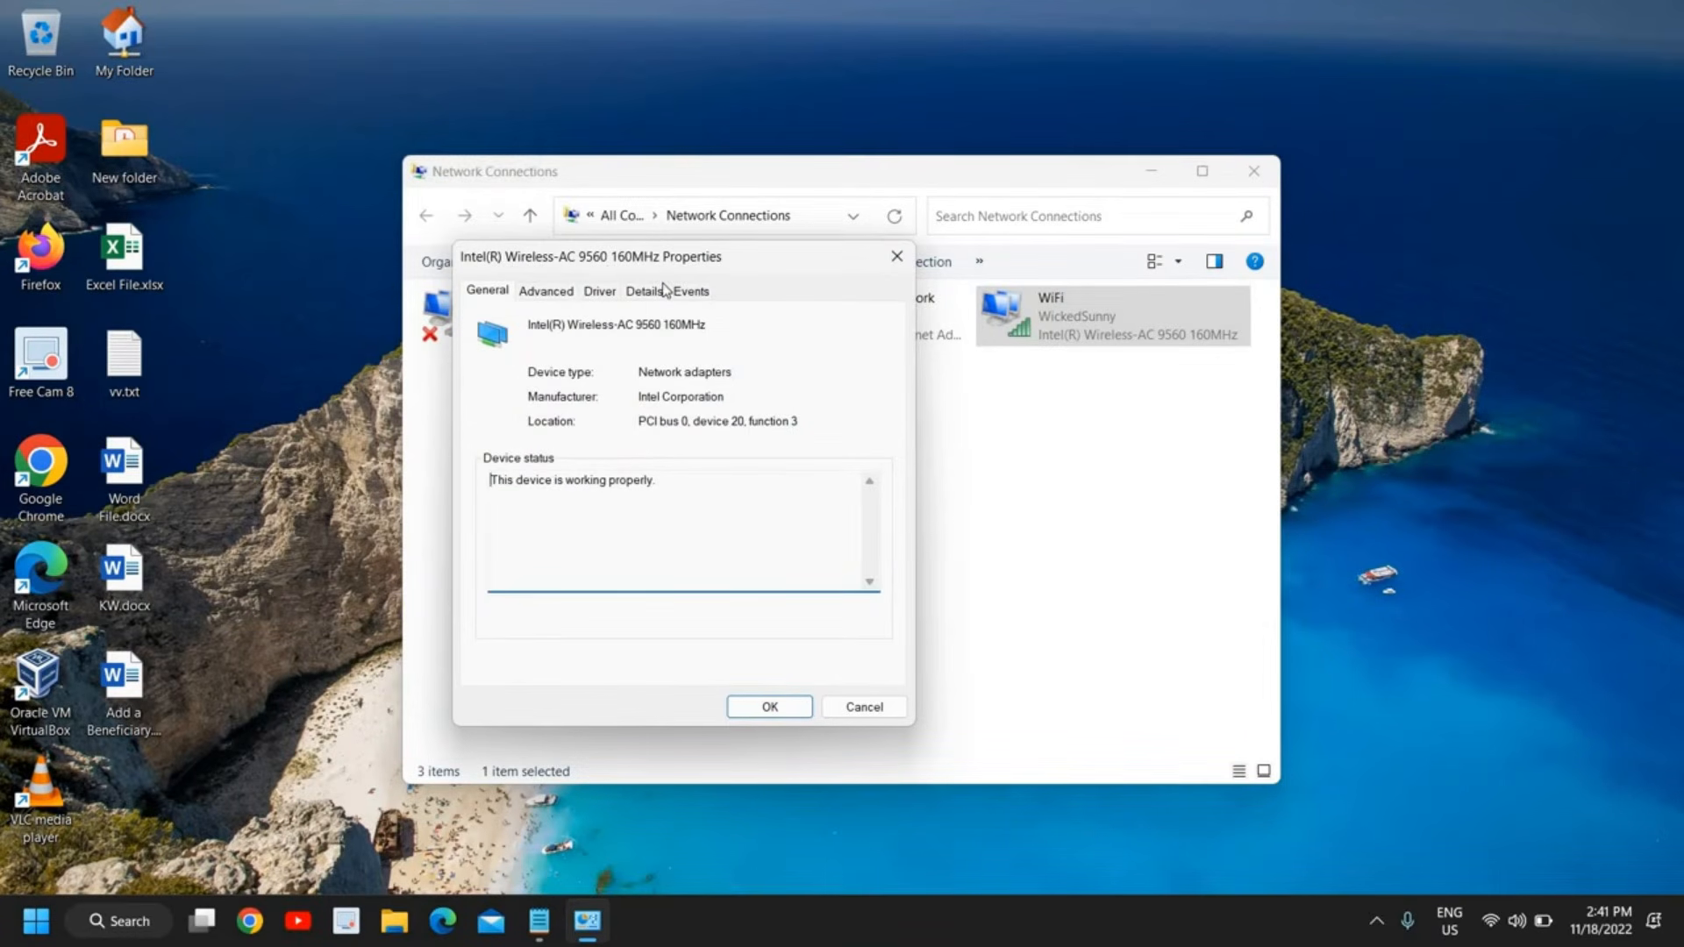
{"action": "left_click", "coordinate": [1152, 171]}
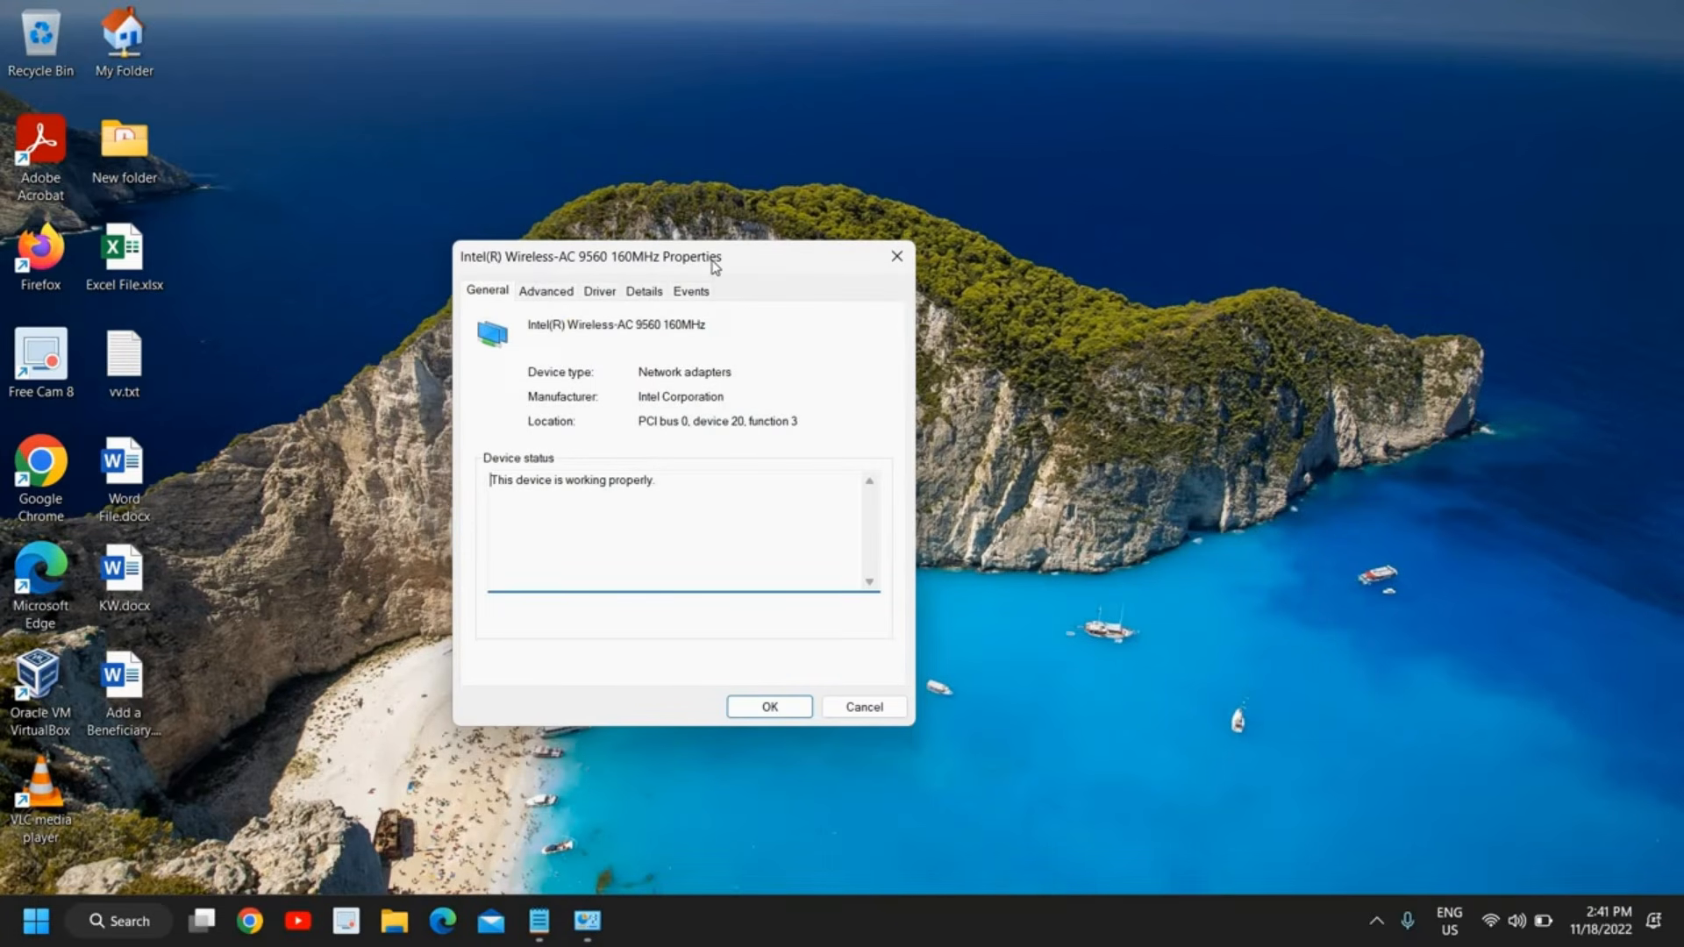
{"action": "left_click", "coordinate": [541, 298]}
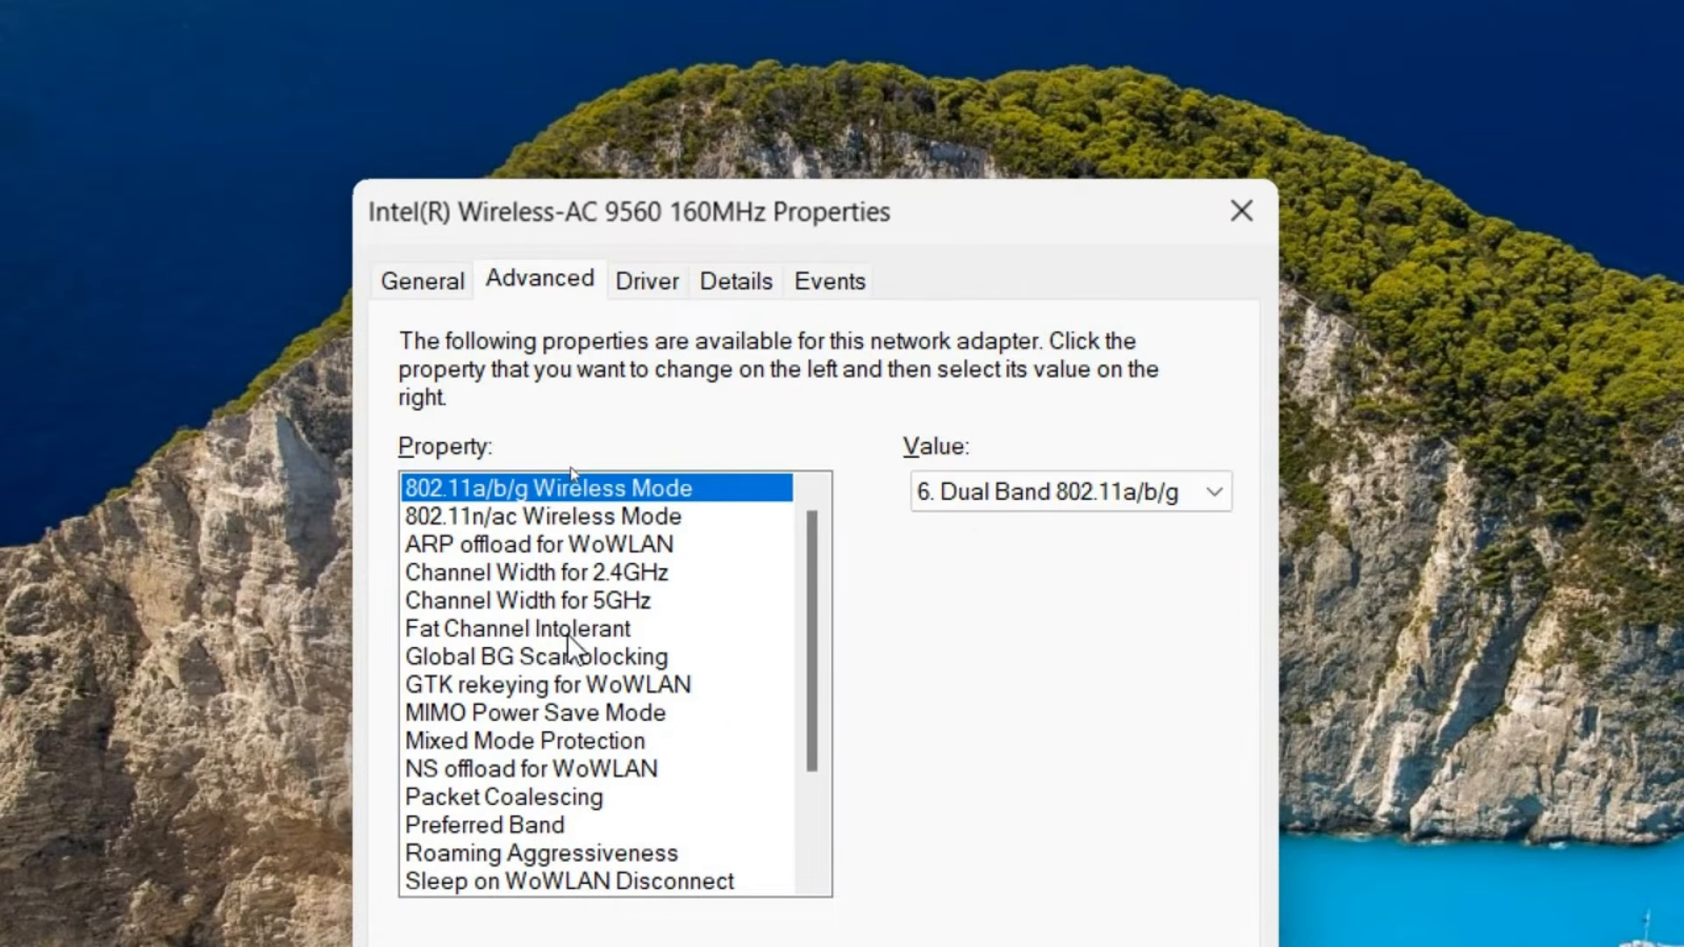
Check the adapter's Fat Channel Intolerant value and use 3. Prefer 5GHz band for Preferred Band
{"action": "left_click", "coordinate": [441, 633]}
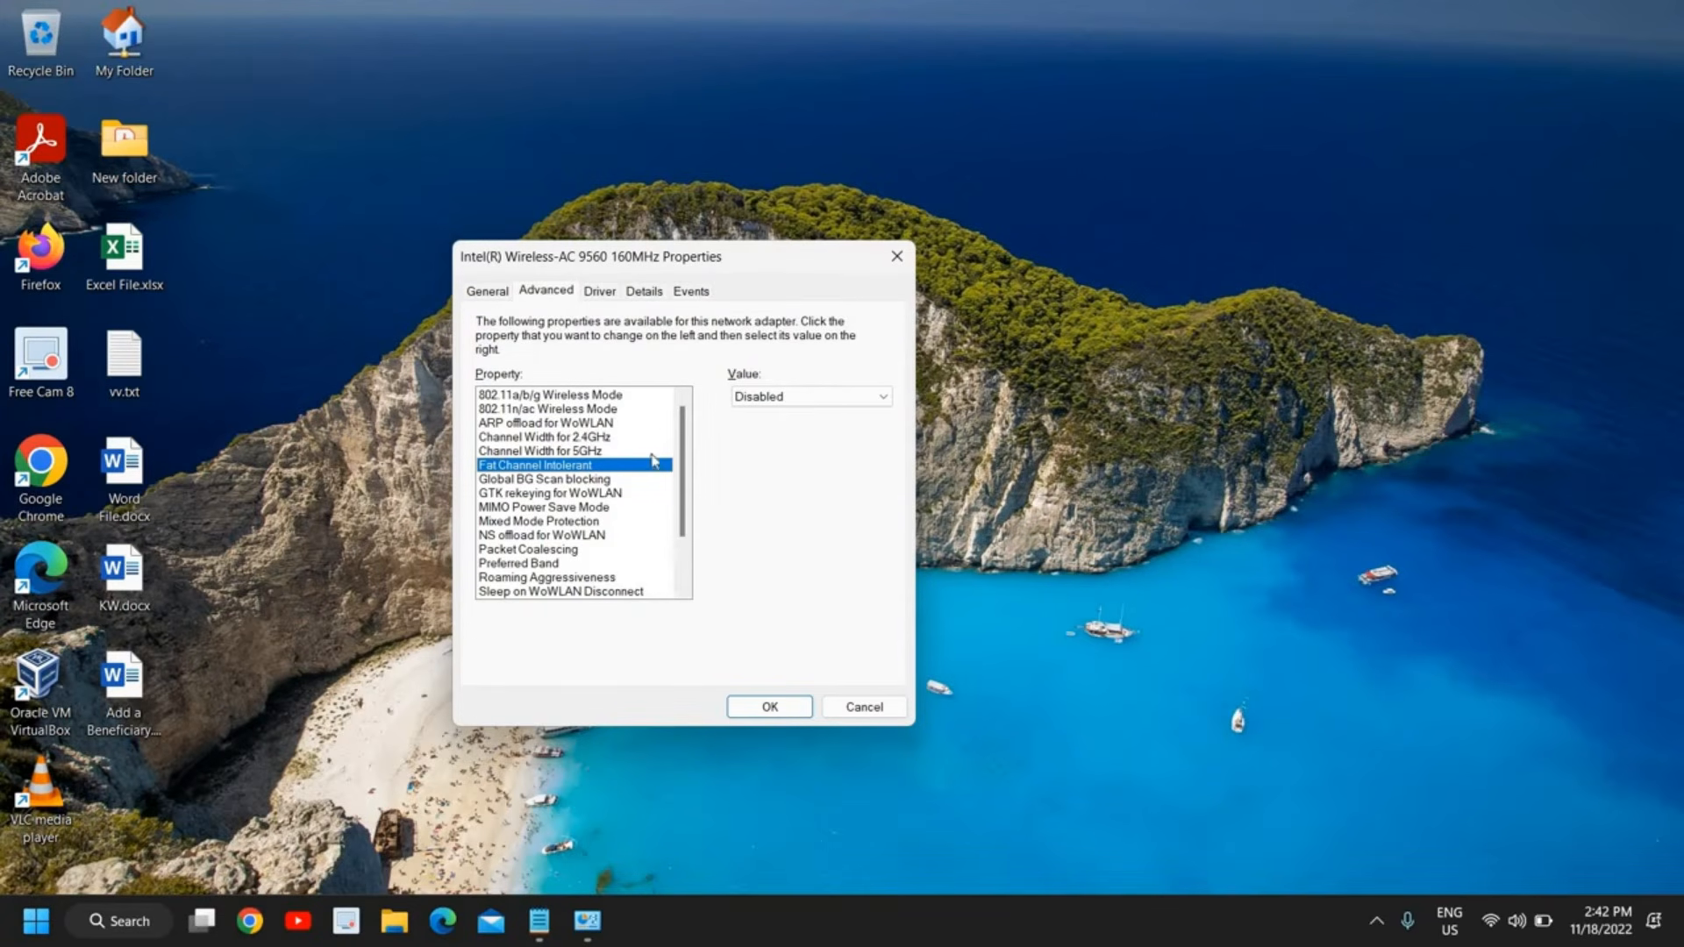
{"action": "left_click", "coordinate": [540, 566]}
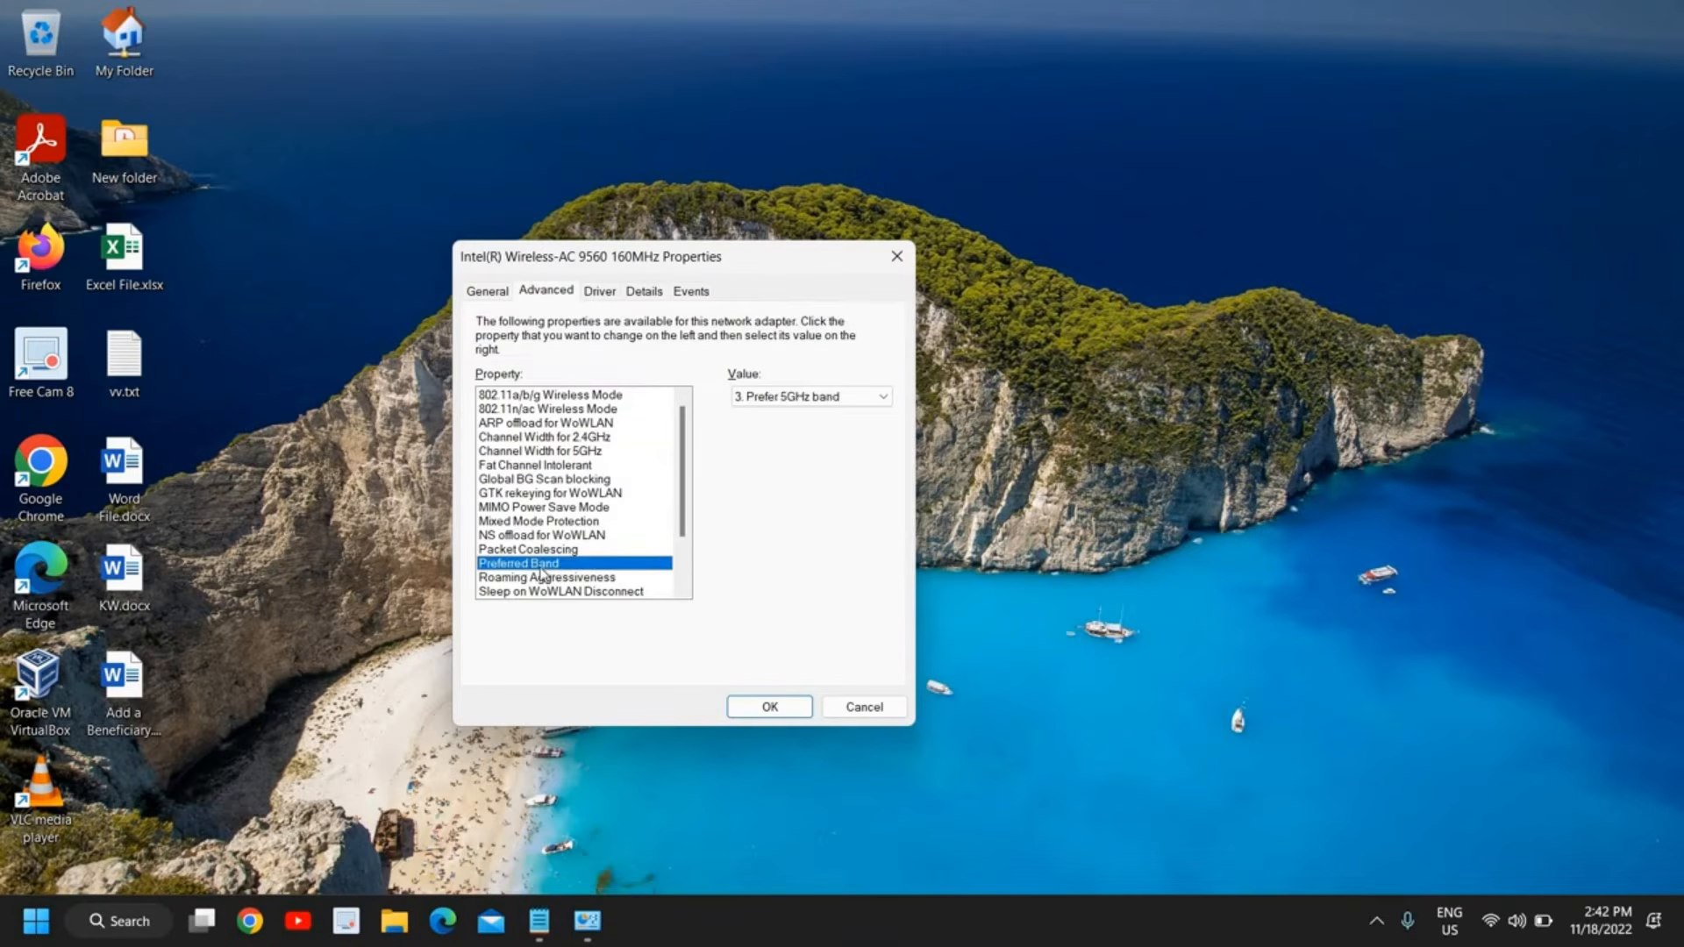
{"action": "left_click", "coordinate": [777, 399]}
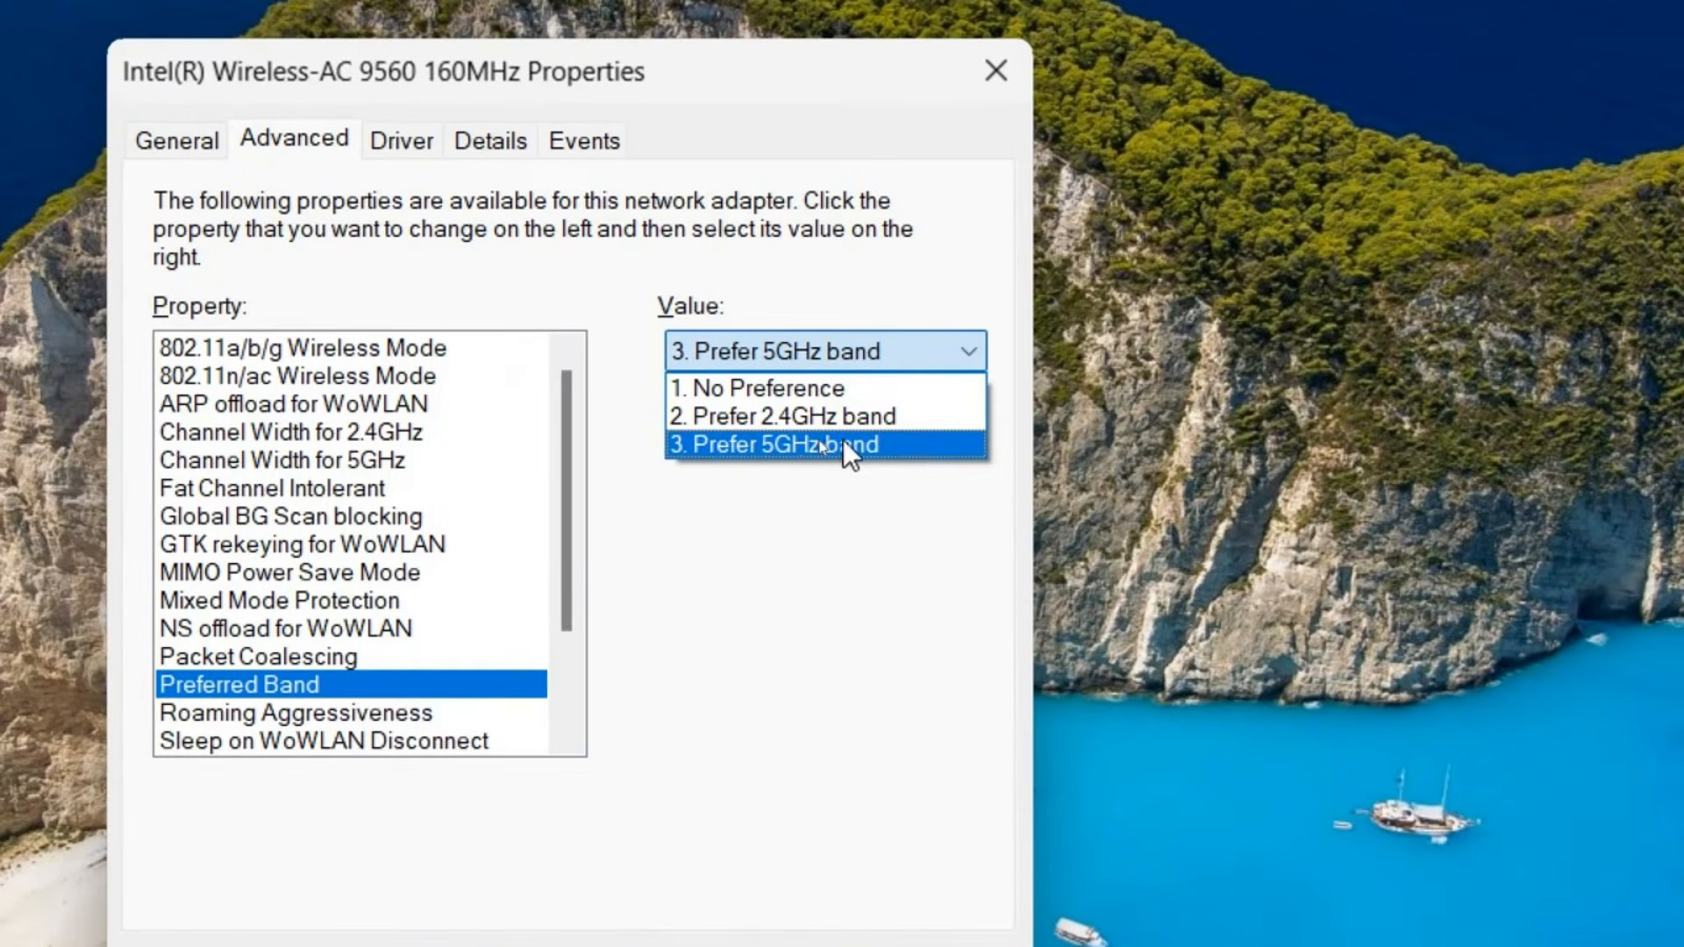
{"action": "left_click", "coordinate": [304, 686]}
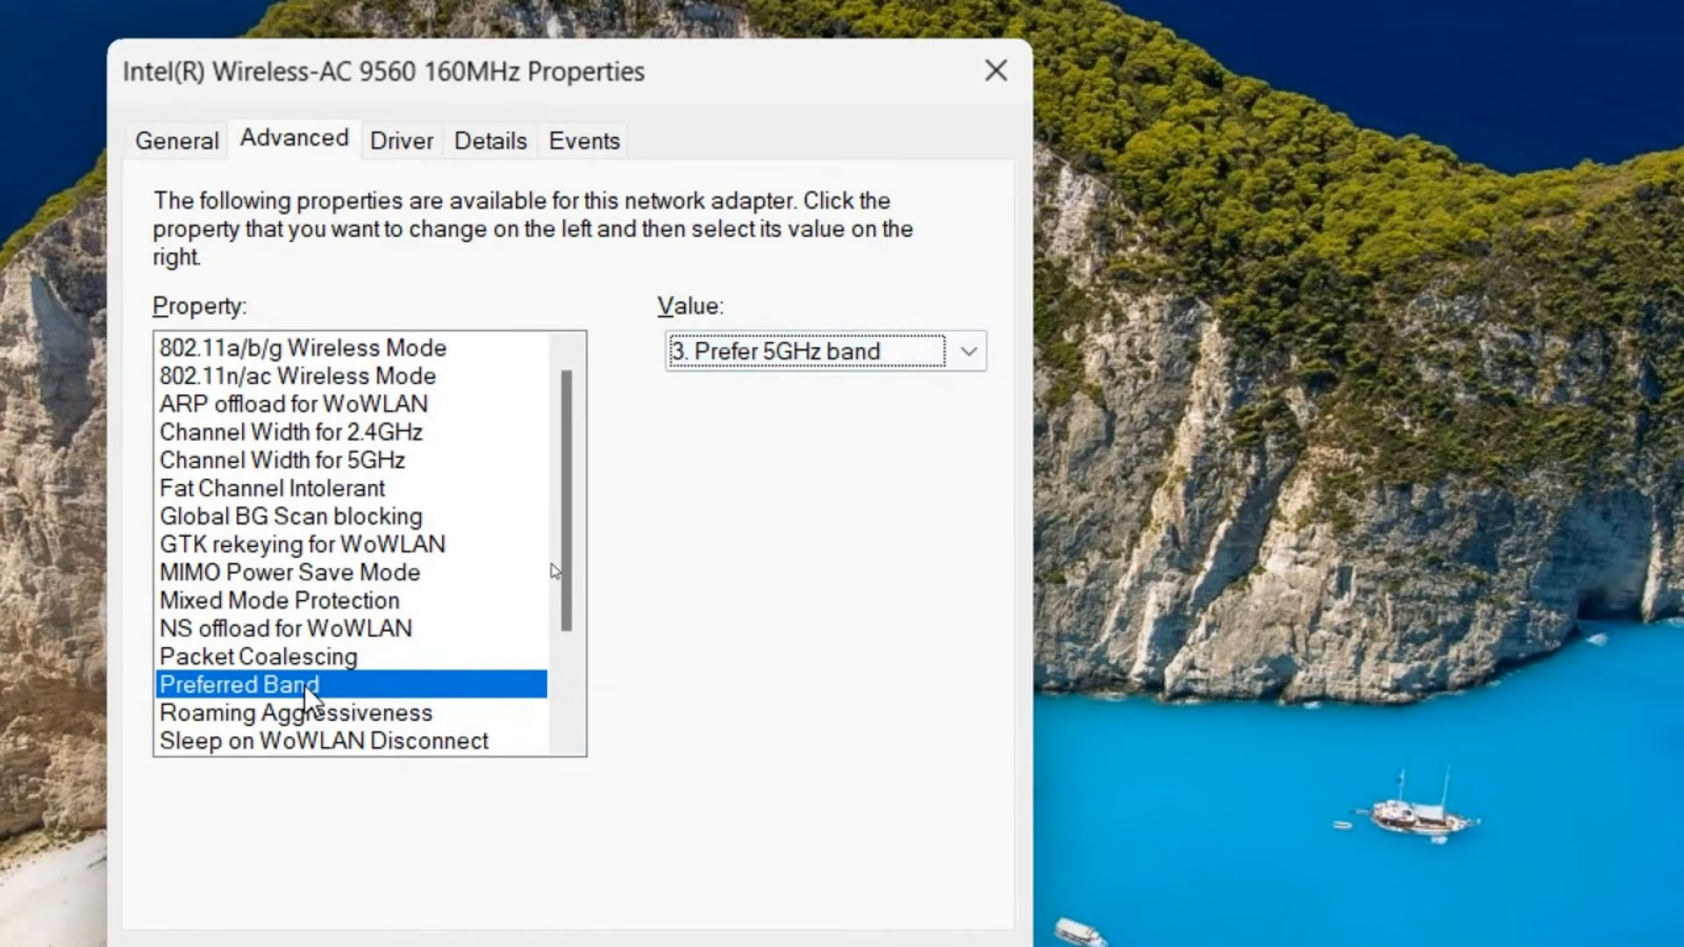
Examine the available values of the adapter's Roaming Aggressiveness property
{"action": "left_click", "coordinate": [269, 715]}
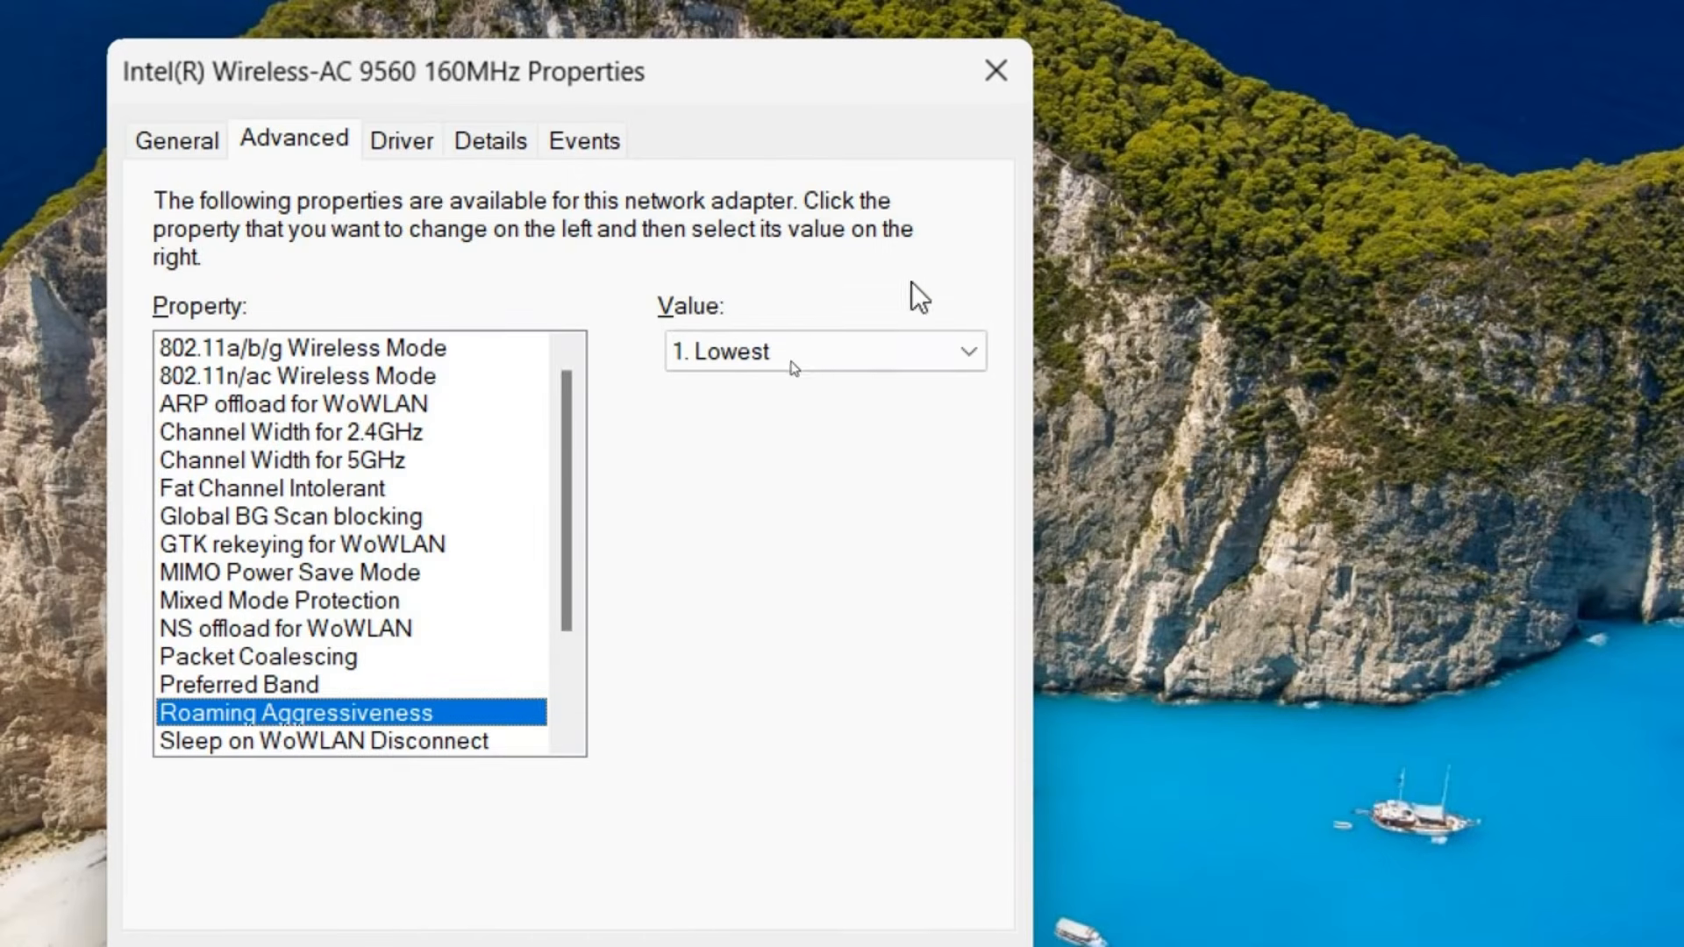
{"action": "left_click", "coordinate": [809, 357]}
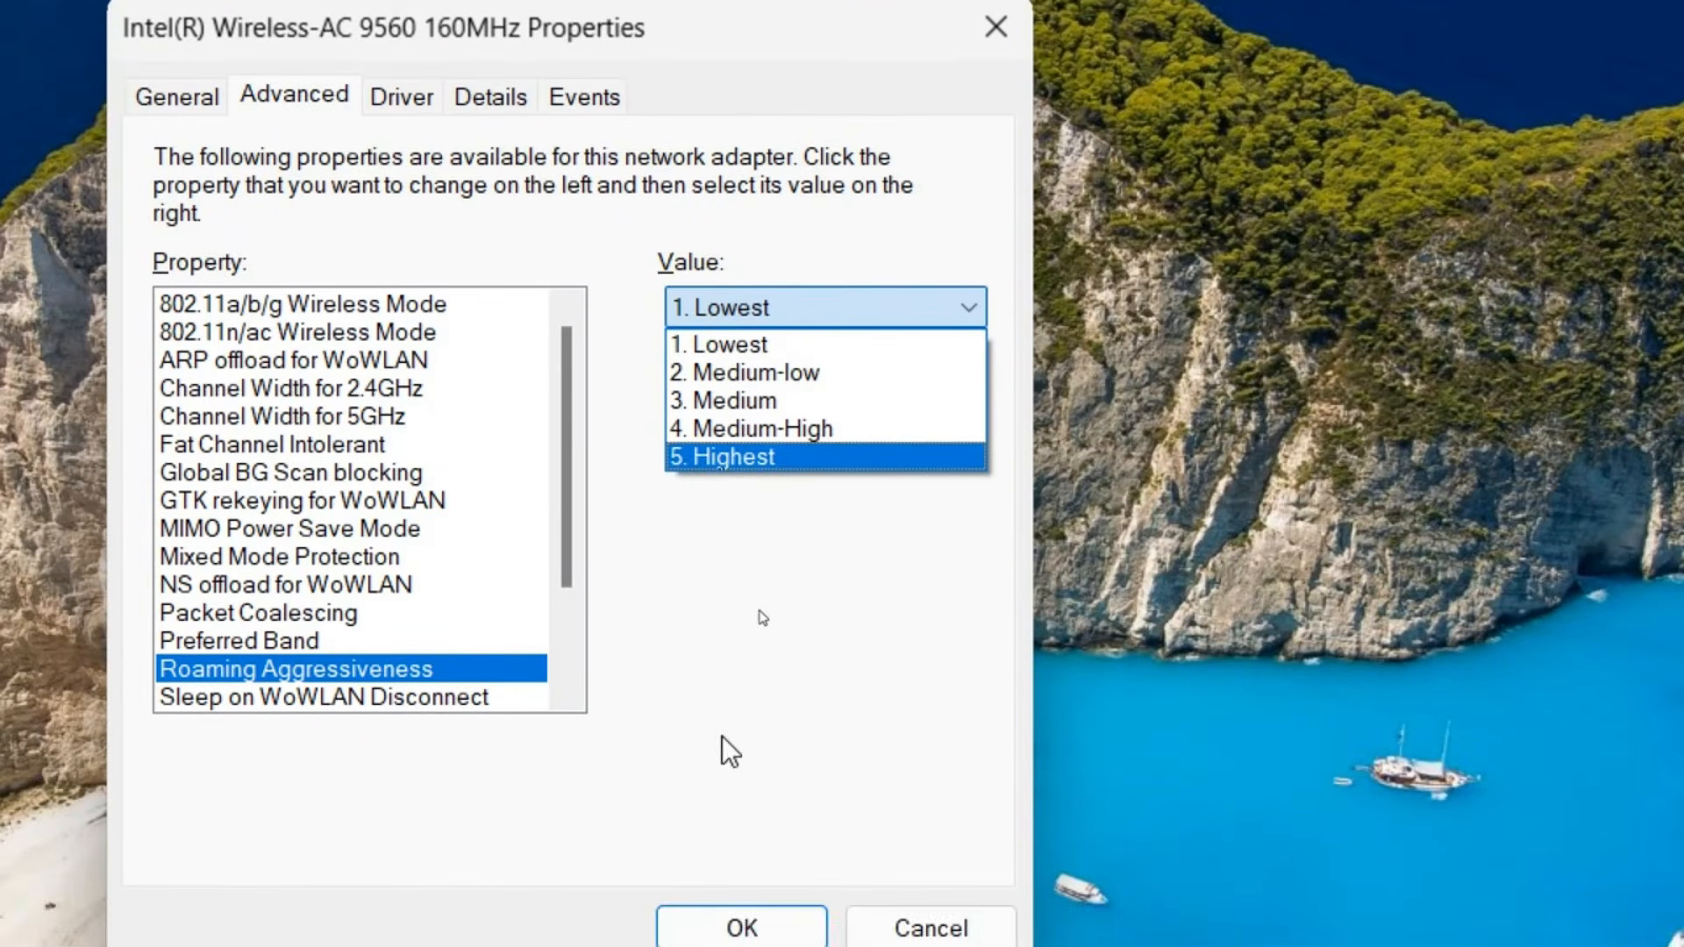
{"action": "left_click", "coordinate": [722, 779]}
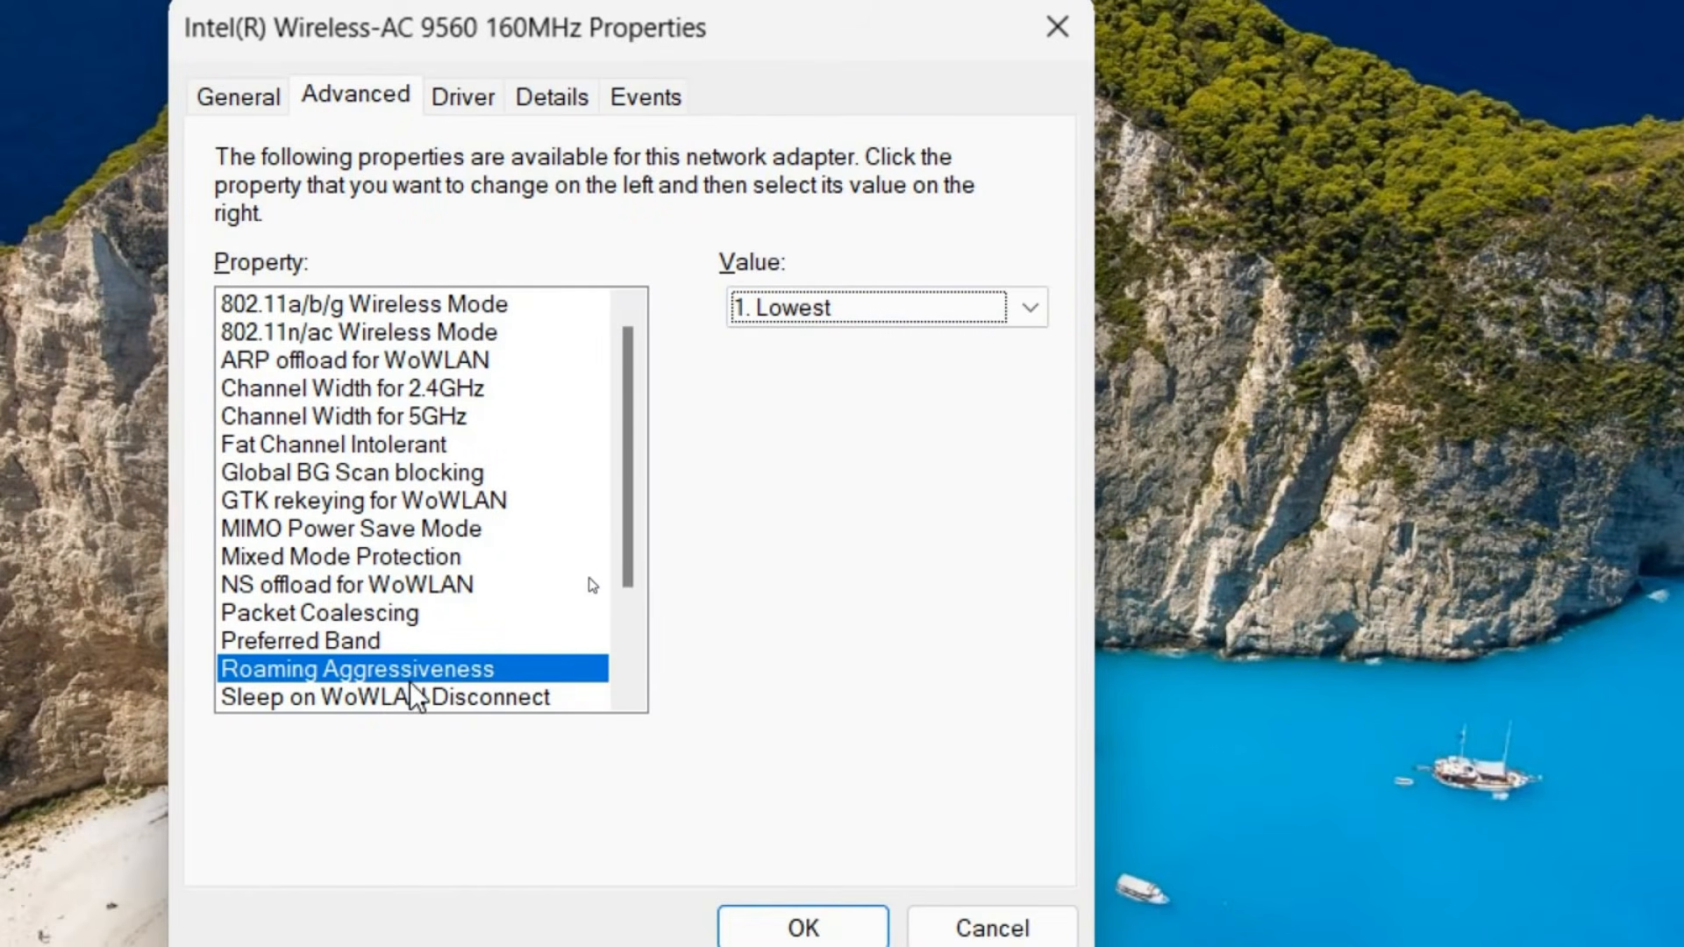
{"action": "left_click", "coordinate": [918, 301]}
{"action": "left_click", "coordinate": [924, 318]}
{"action": "left_click", "coordinate": [869, 310]}
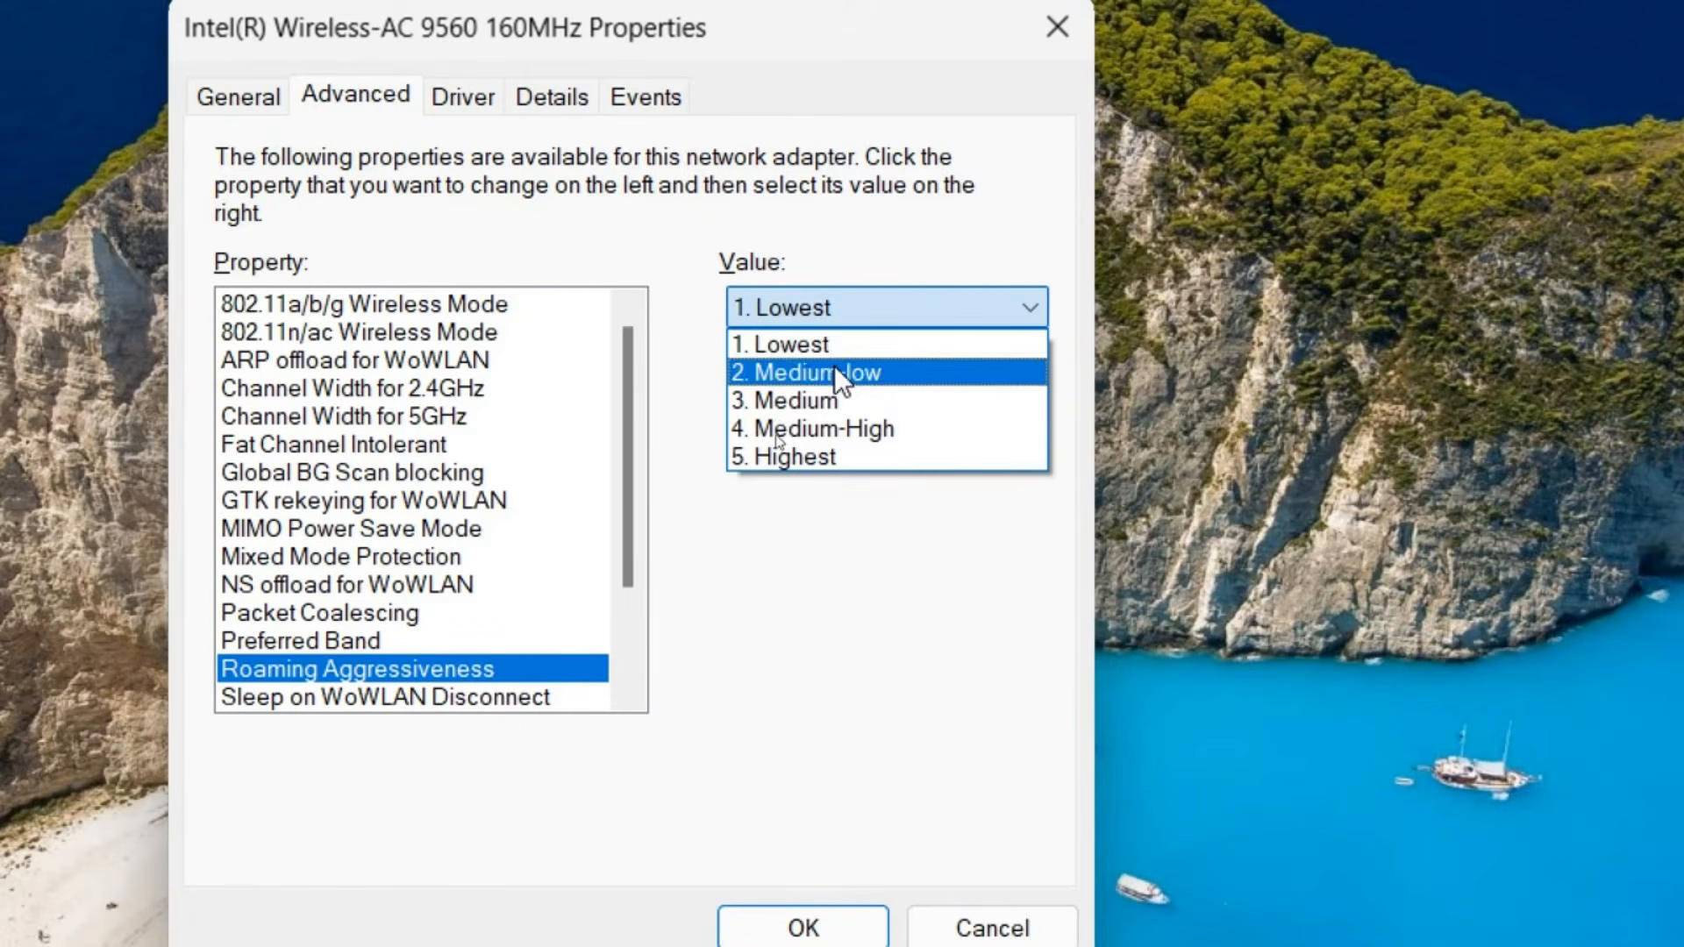
{"action": "left_click", "coordinate": [872, 303]}
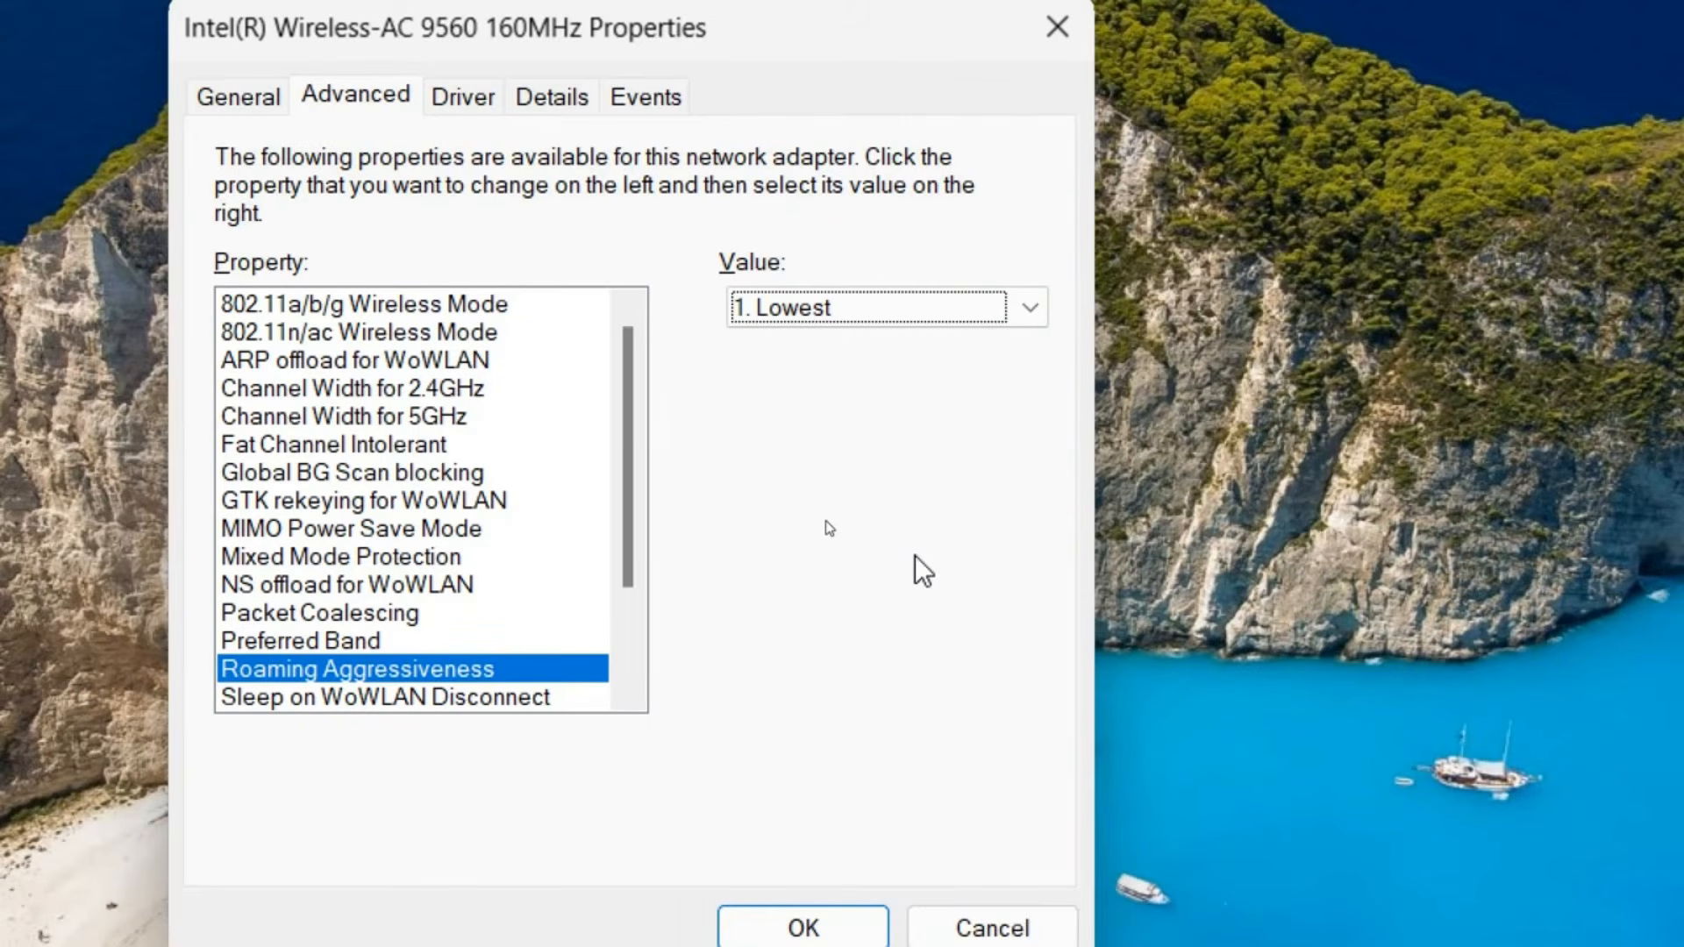
{"action": "left_click", "coordinate": [908, 311]}
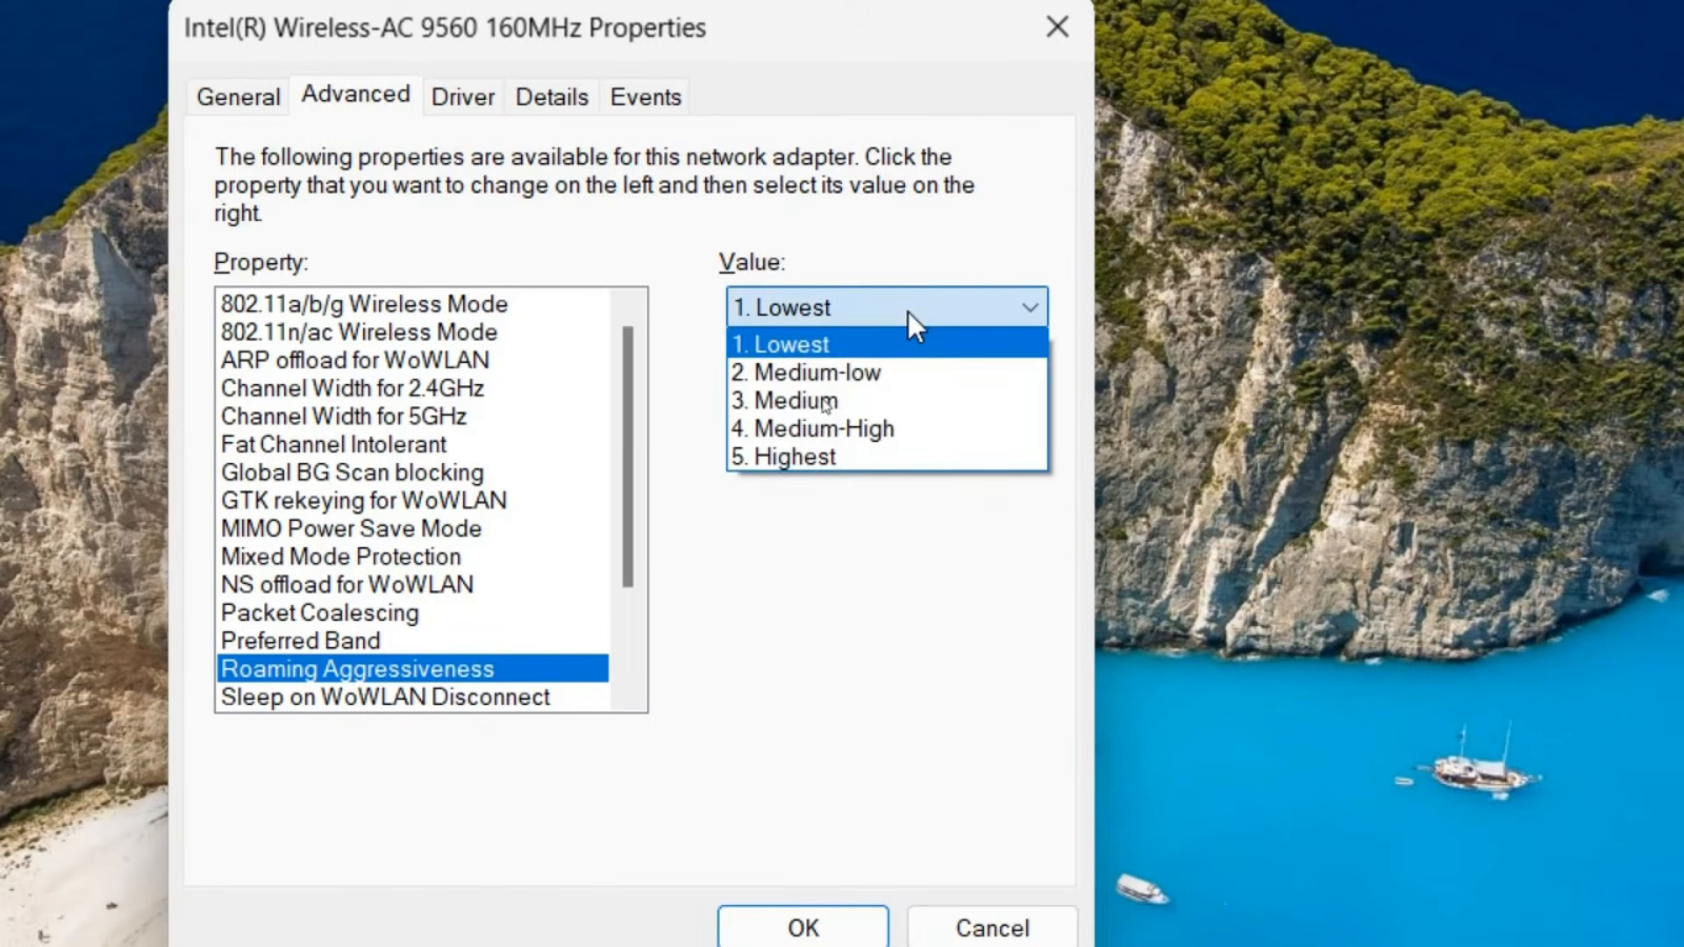
{"action": "left_click", "coordinate": [908, 312]}
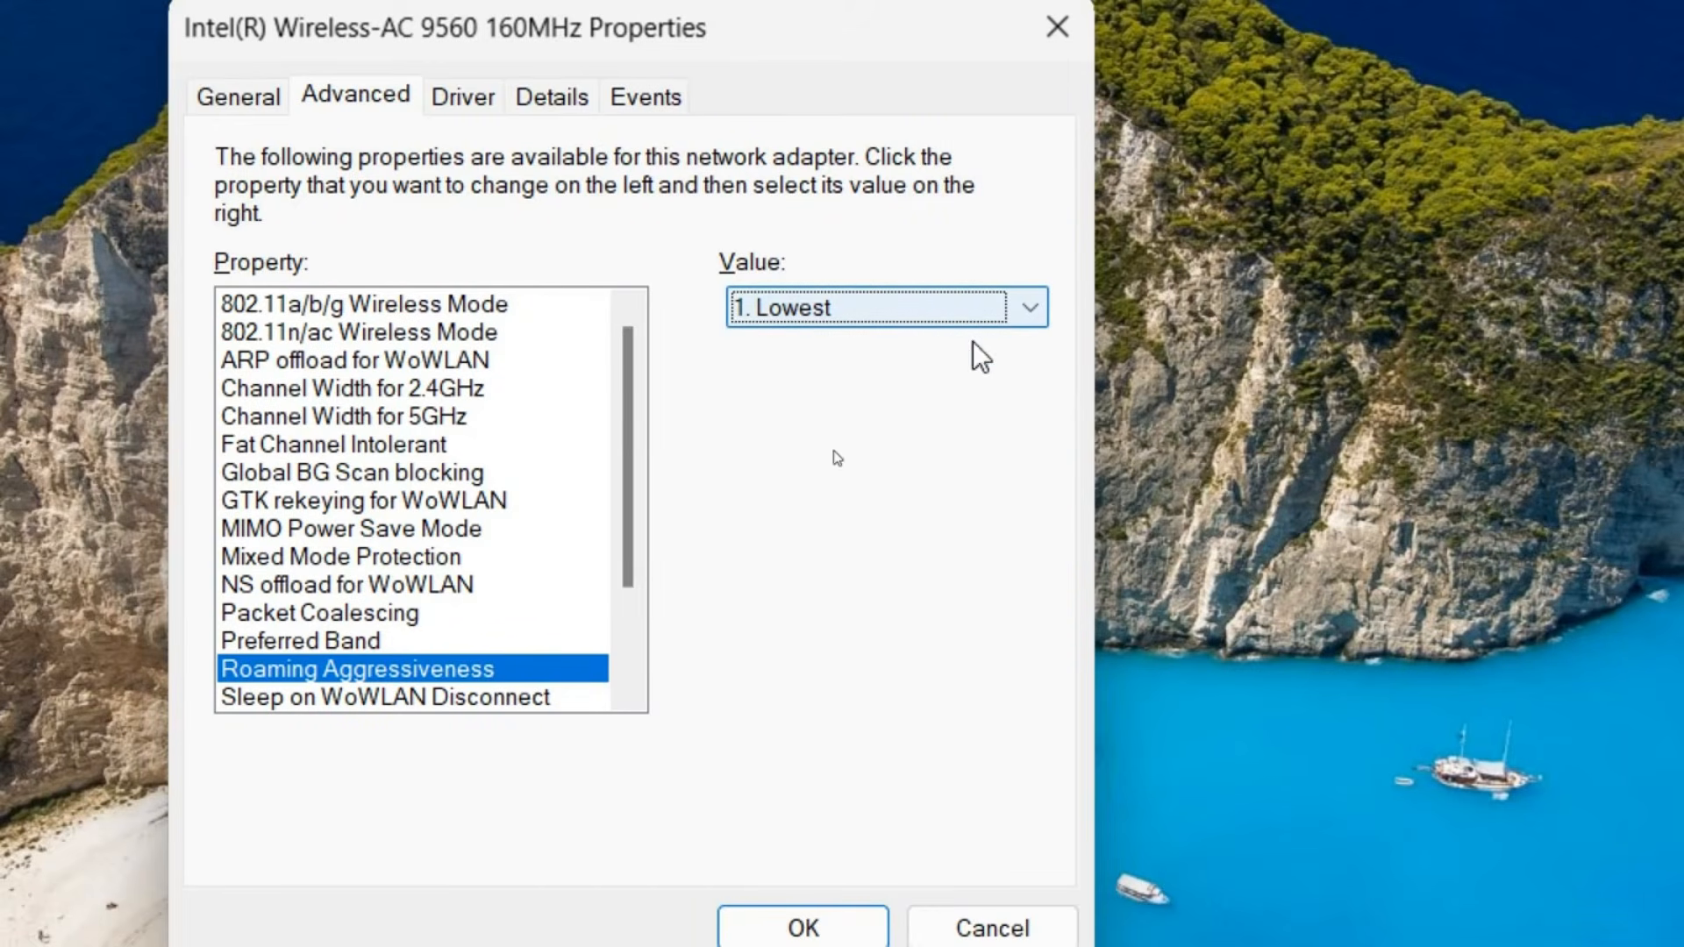
Look through the adapter's property list and check the Channel Width values for 2.4GHz and 5GHz
{"action": "scroll", "coordinate": [633, 505], "scroll_direction": "down", "scroll_amount": 1}
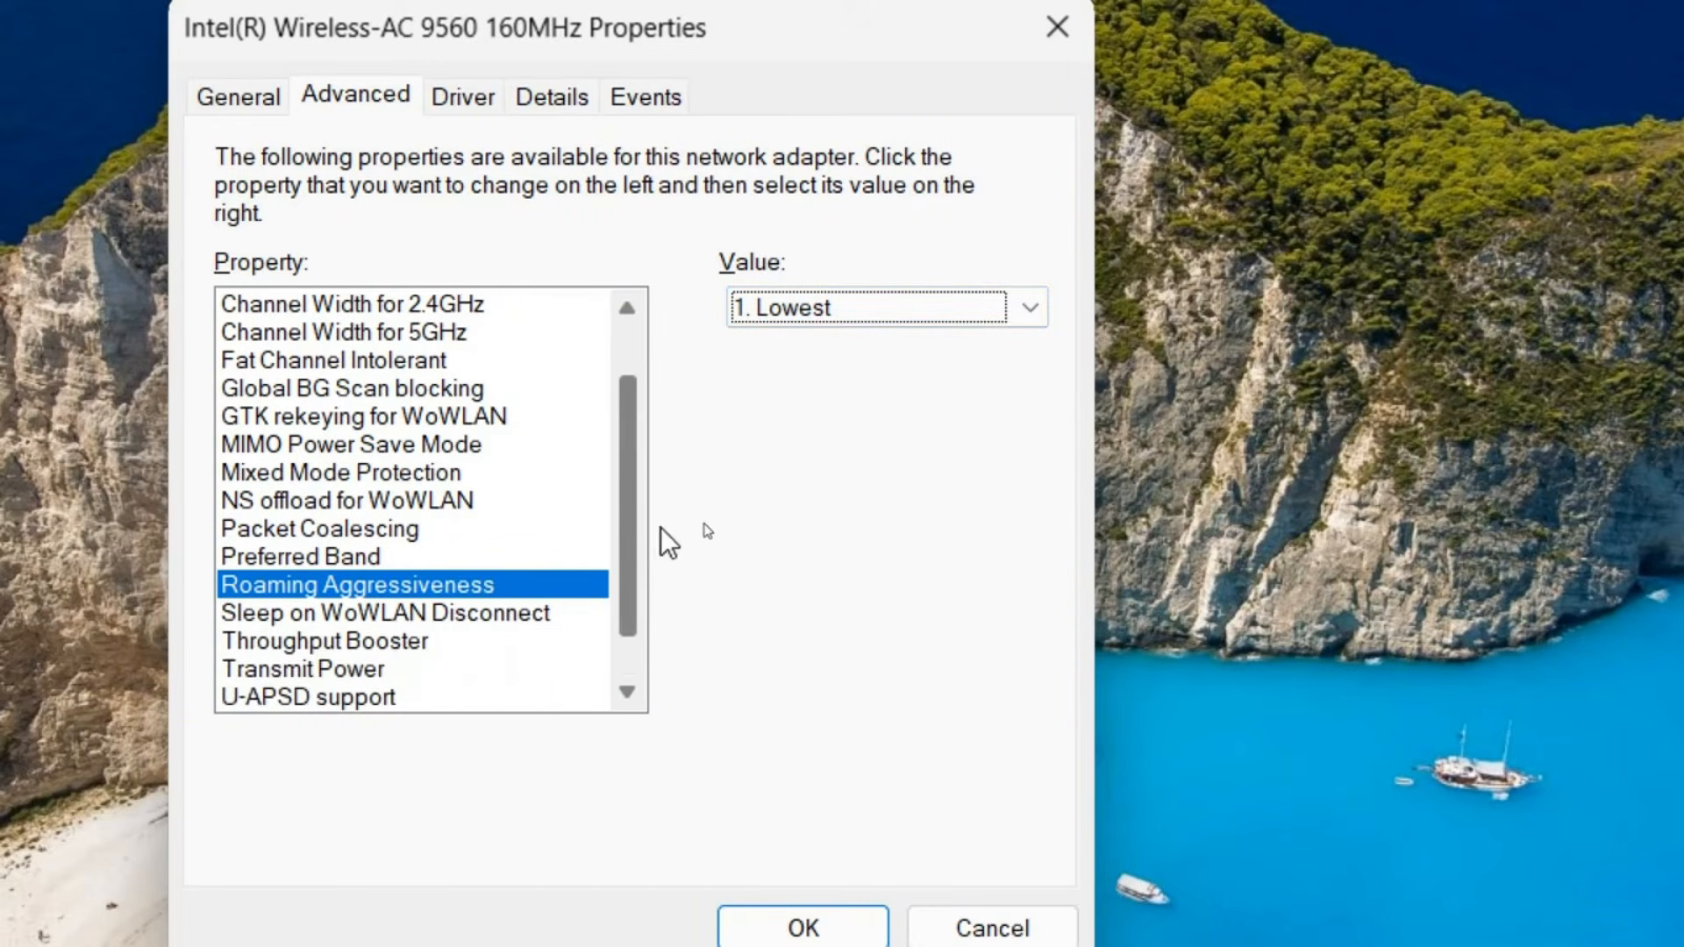
{"action": "scroll", "coordinate": [669, 541], "scroll_direction": "down", "scroll_amount": 1}
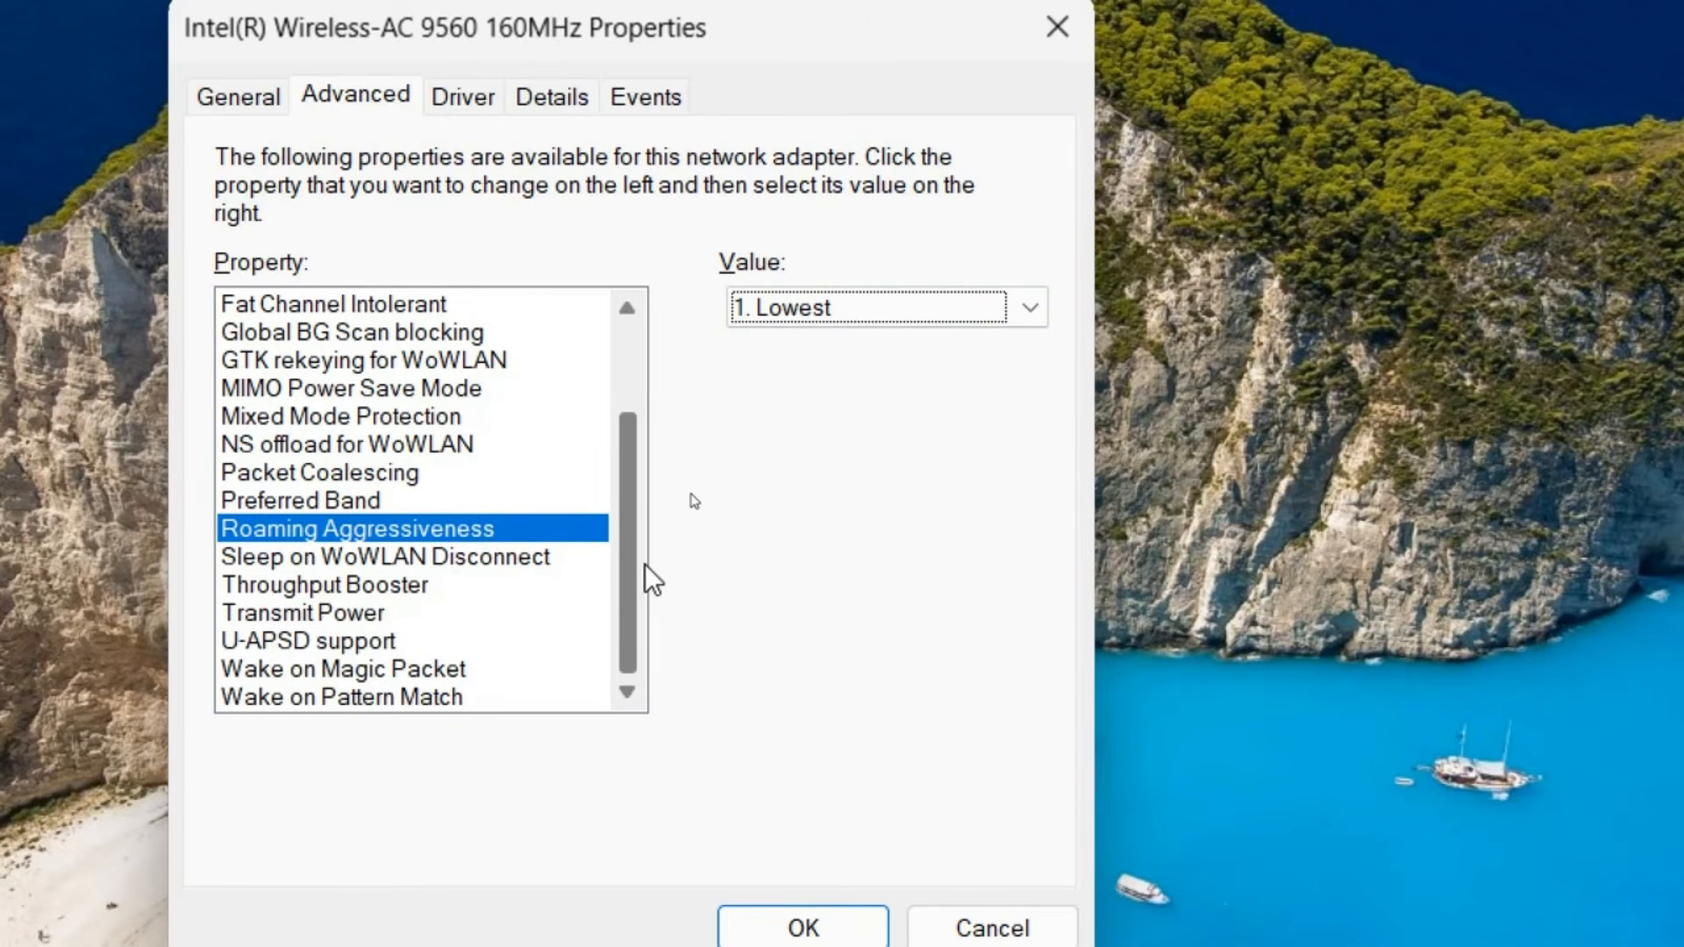
{"action": "scroll", "coordinate": [645, 564], "scroll_direction": "up", "scroll_amount": 2}
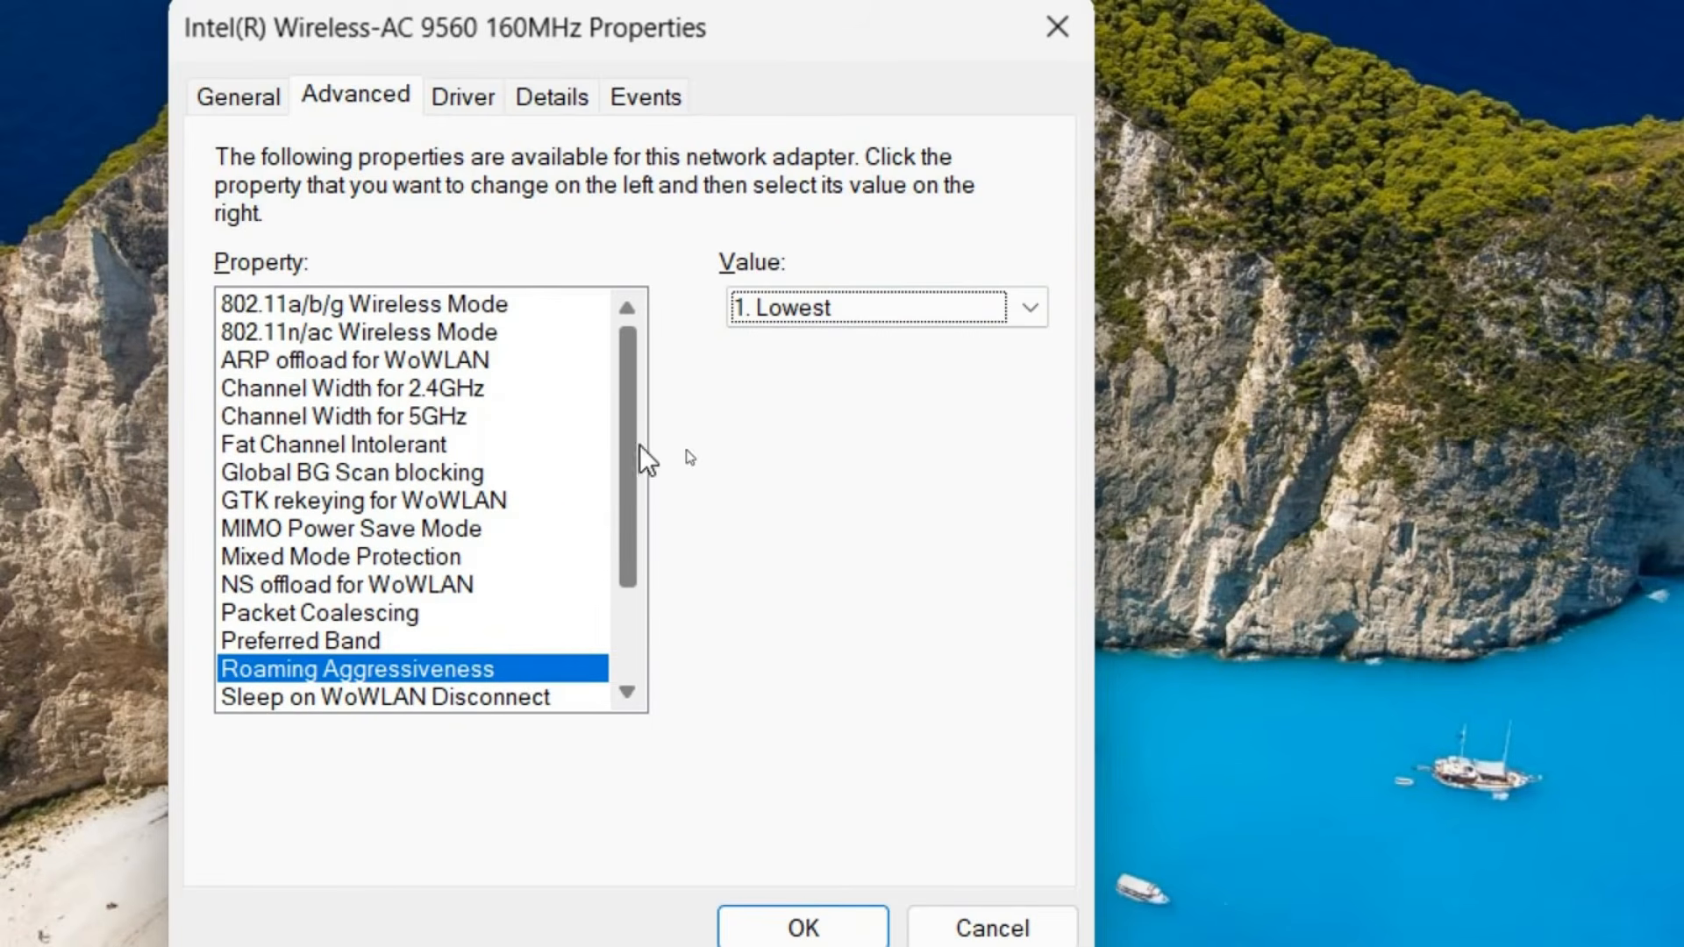
{"action": "left_click", "coordinate": [421, 392]}
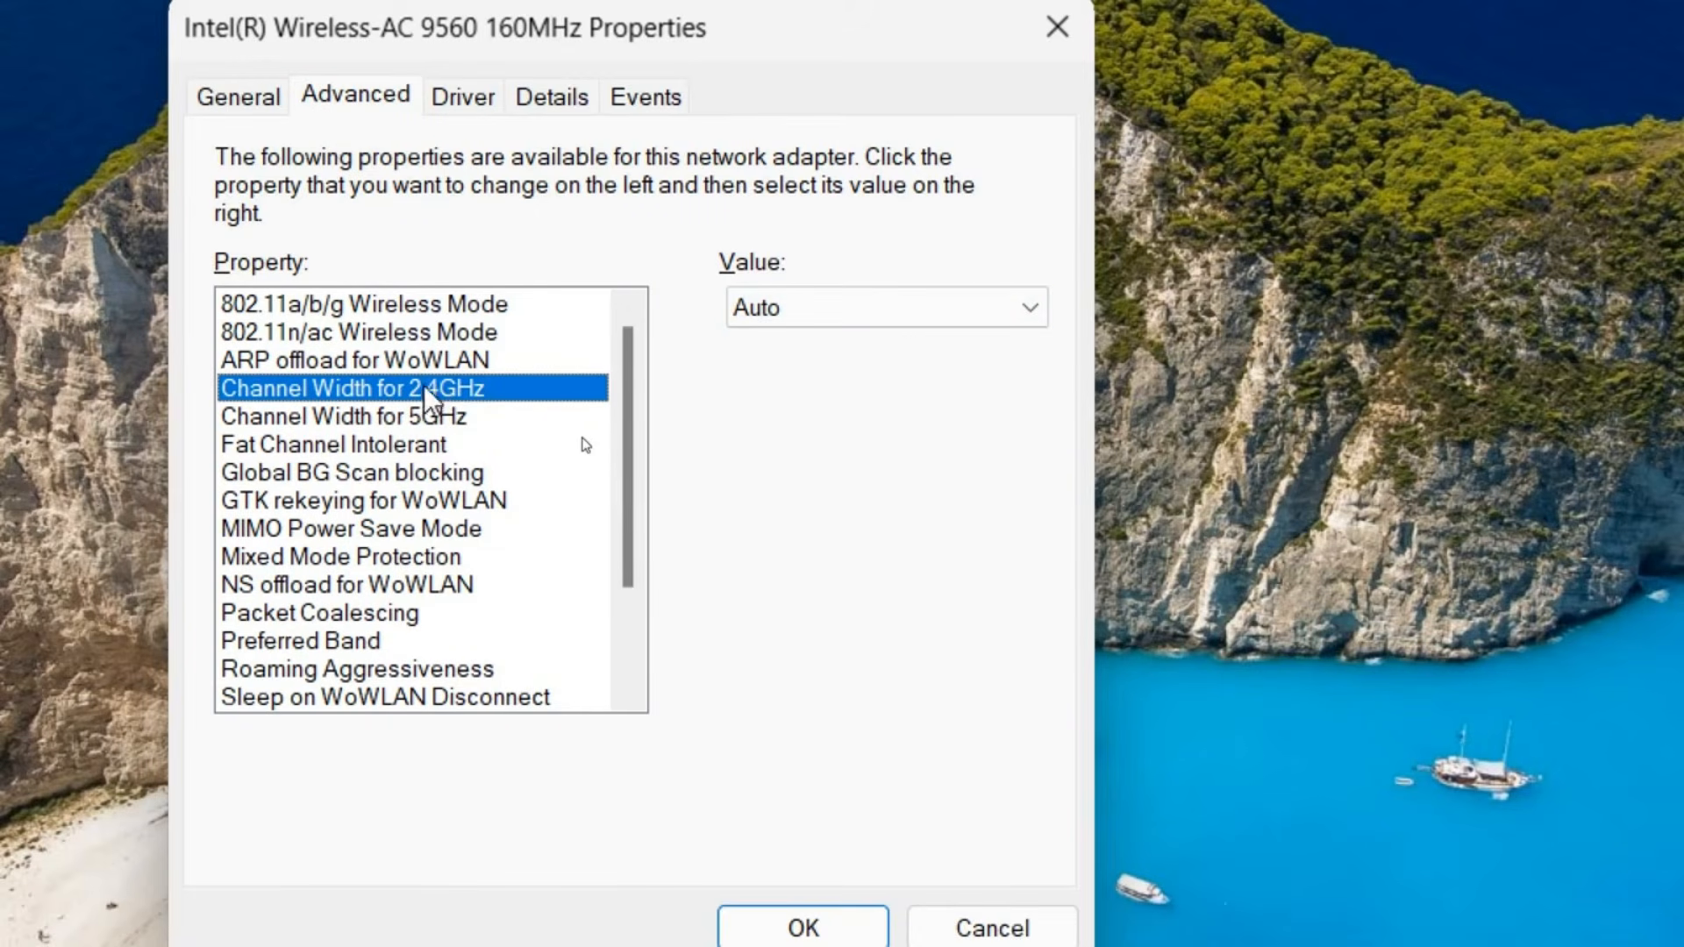
{"action": "left_click", "coordinate": [306, 426]}
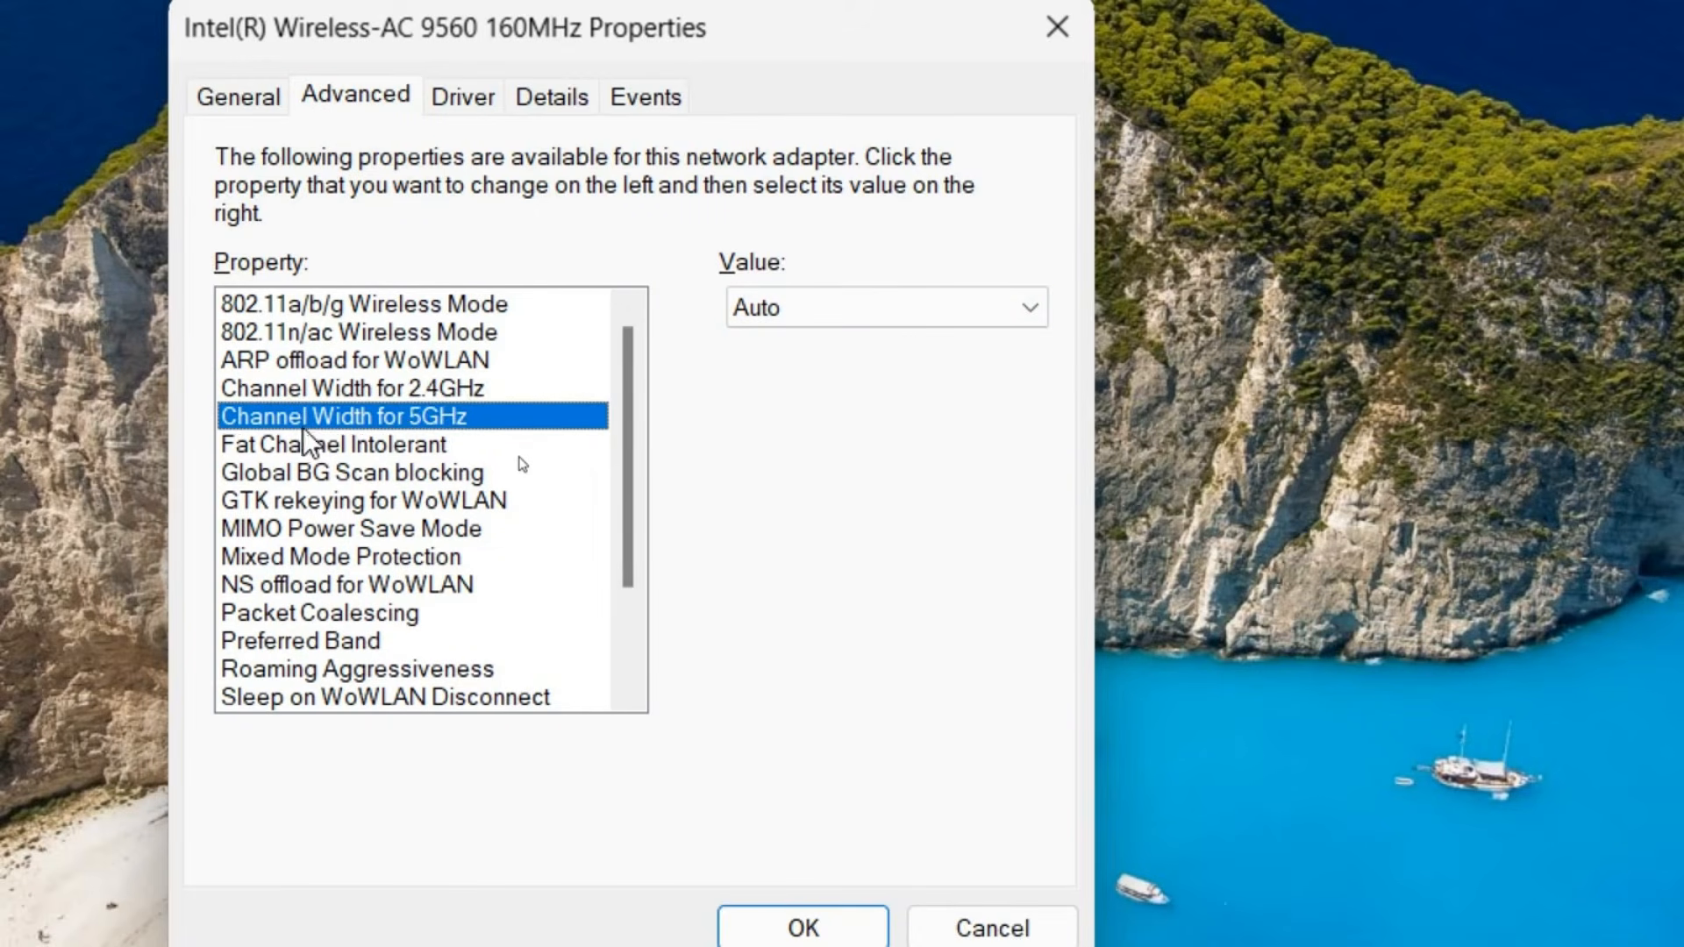
{"action": "left_click", "coordinate": [812, 313]}
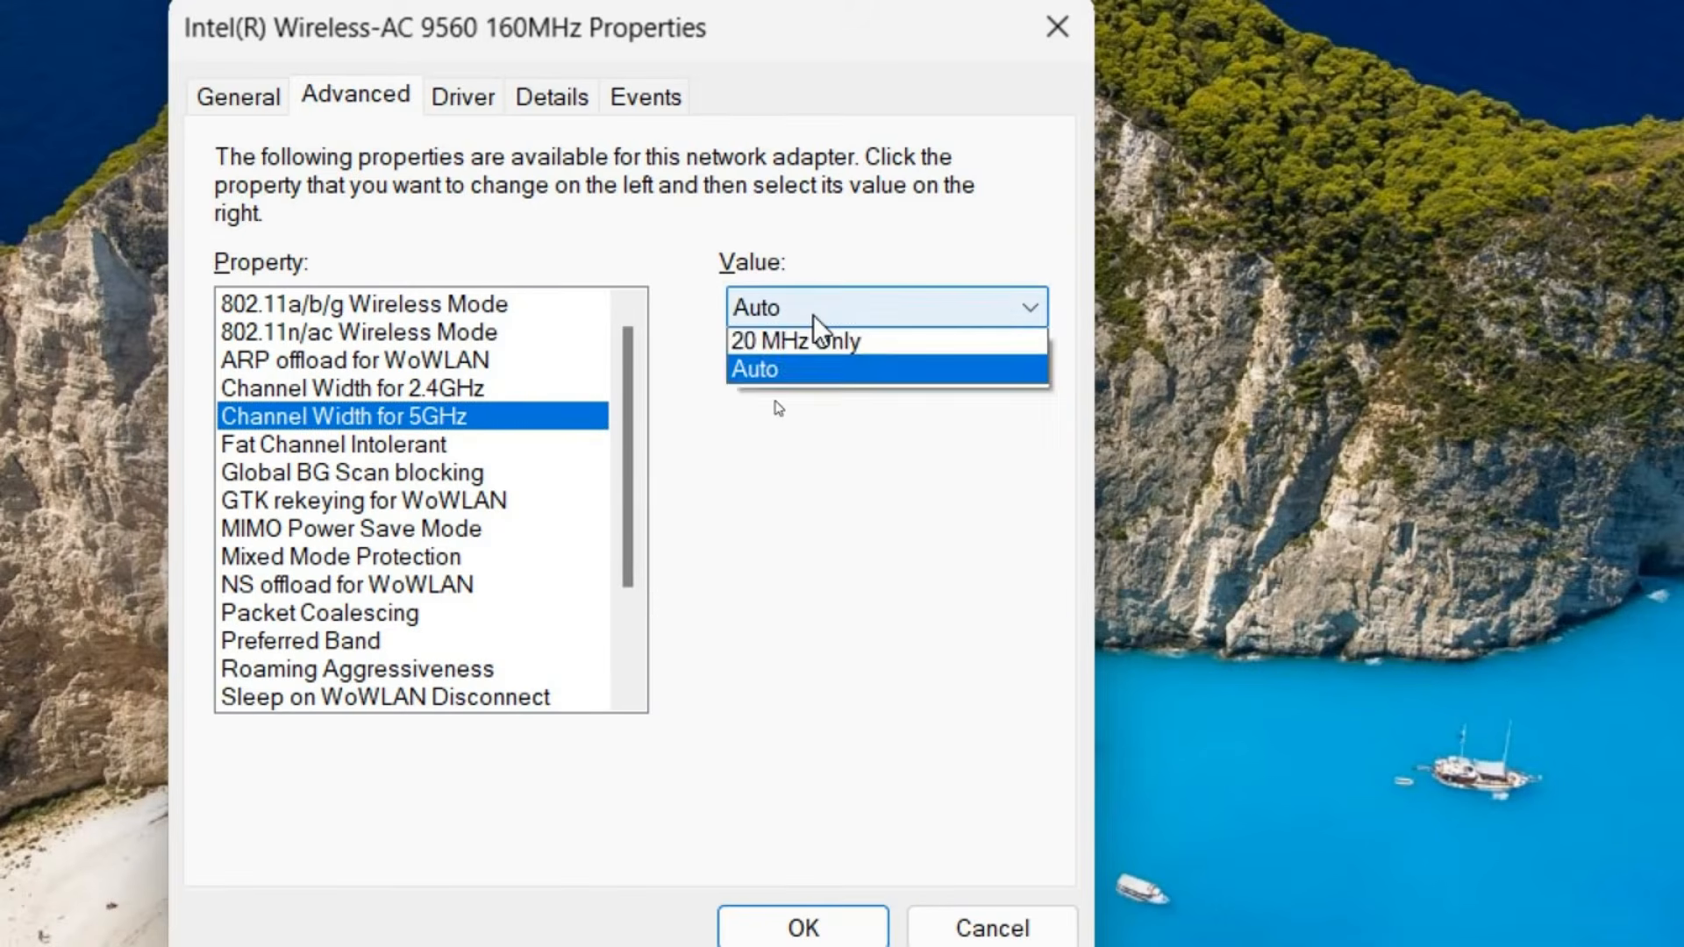
{"action": "left_click", "coordinate": [813, 318]}
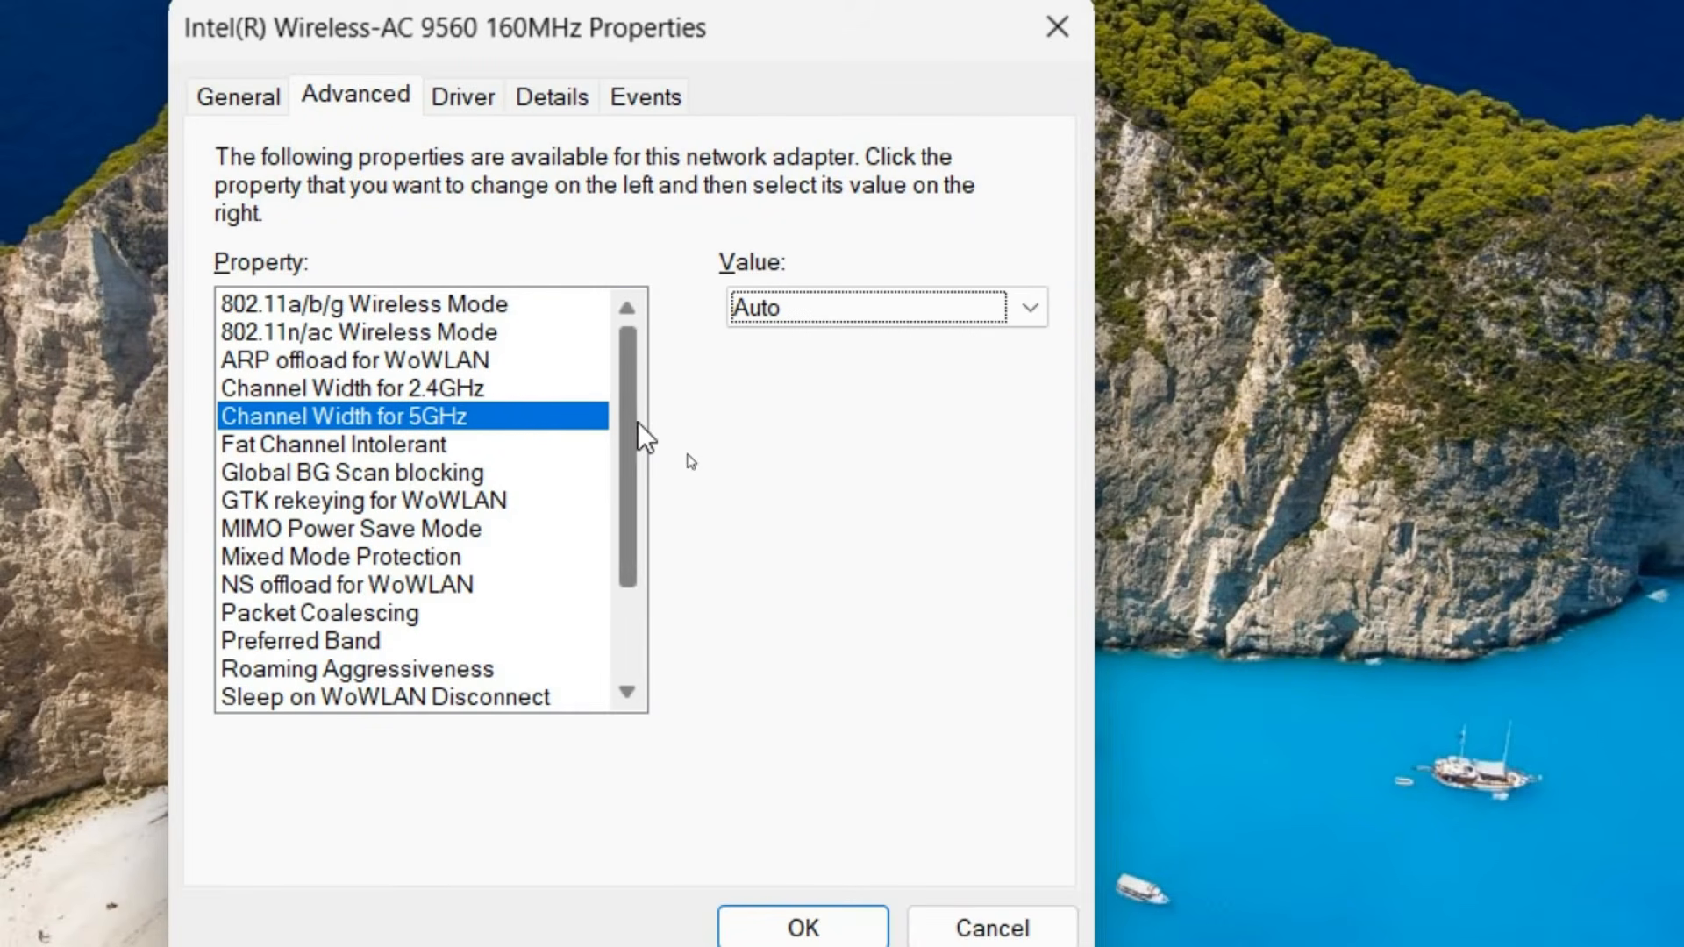
Recheck Fat Channel Intolerant, Preferred Band and Roaming Aggressiveness, and close the adapter's properties
{"action": "left_click", "coordinate": [396, 455]}
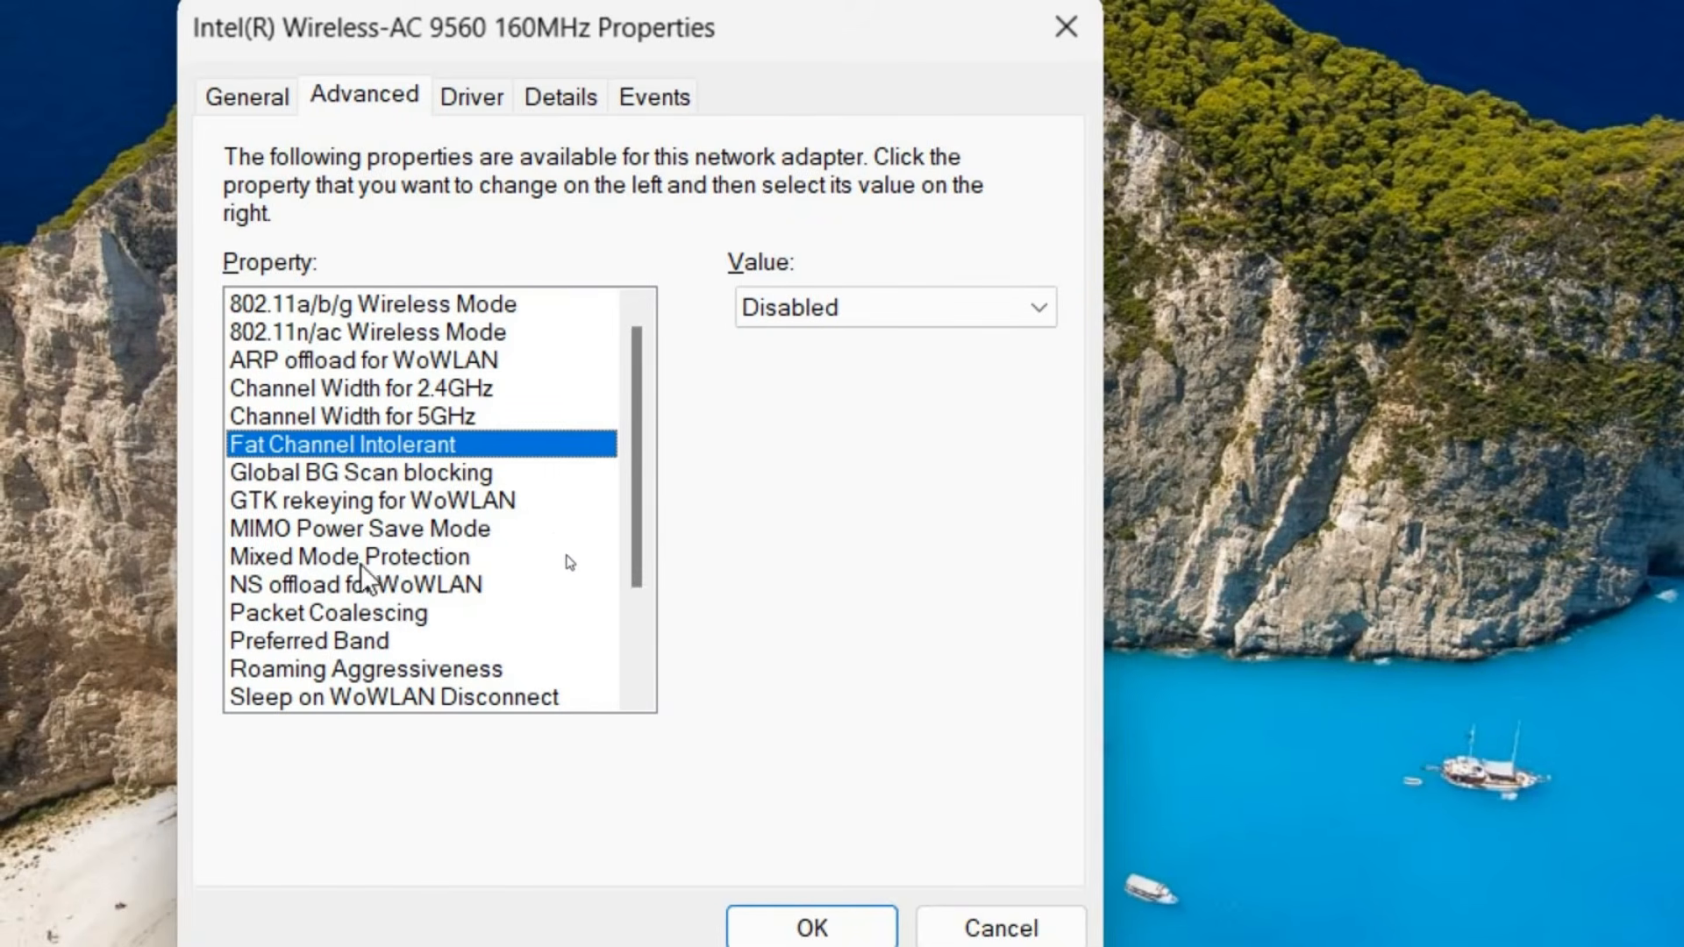
{"action": "left_click", "coordinate": [397, 642]}
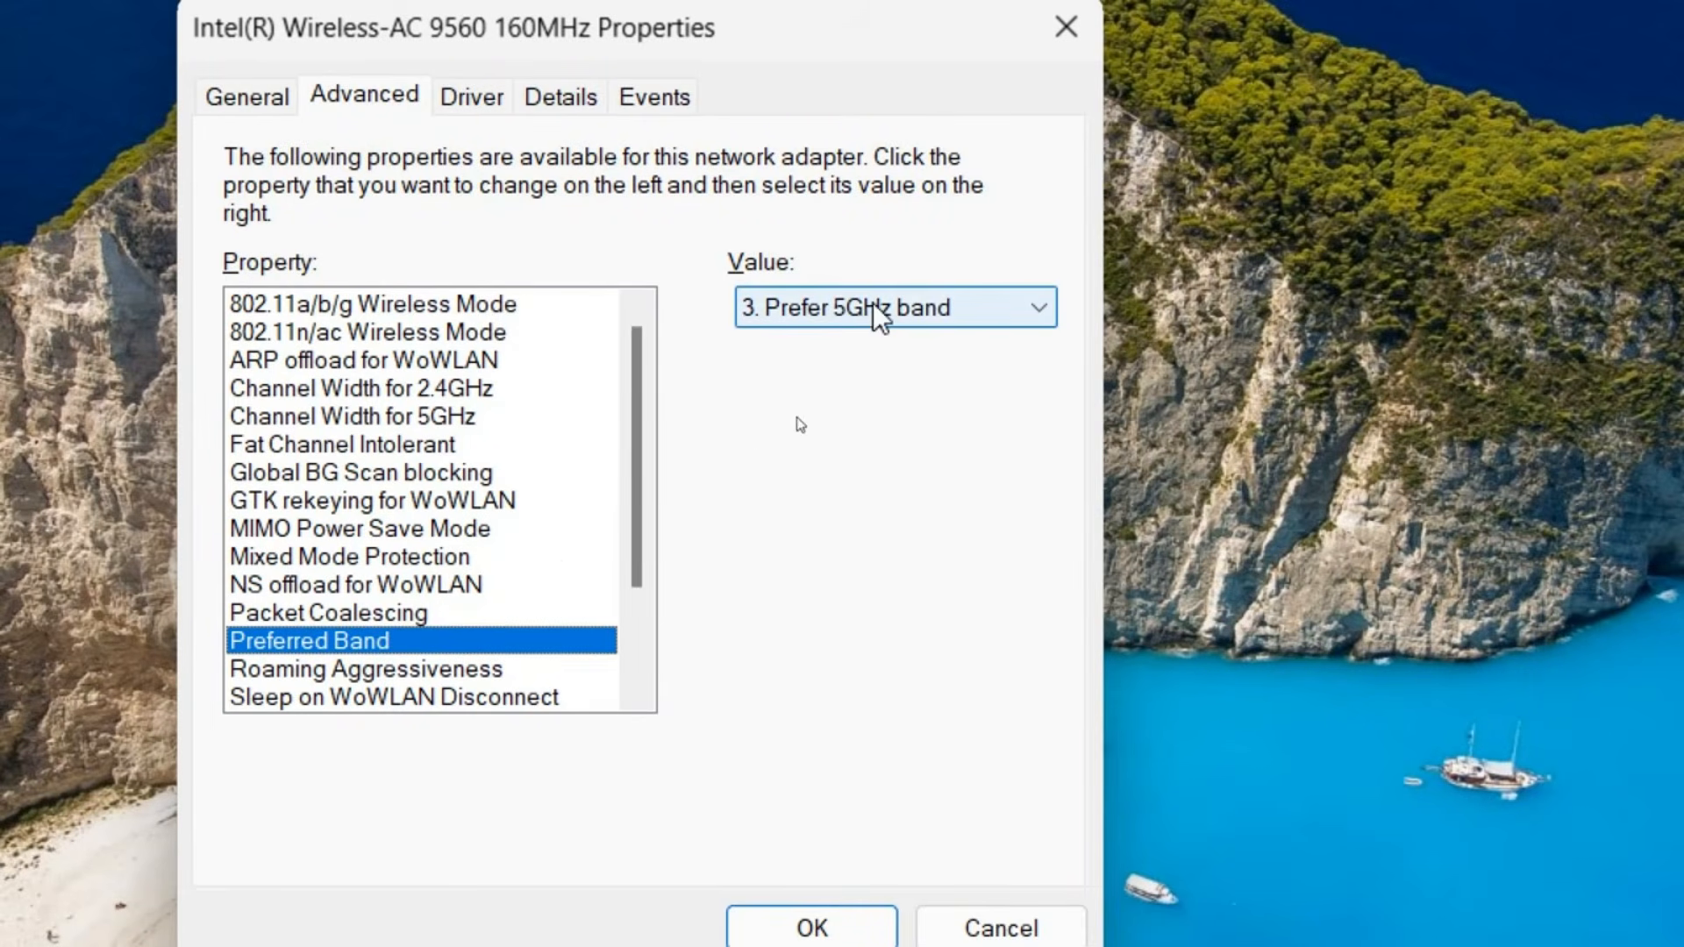
{"action": "left_click_drag", "start_coordinate": [630, 555], "coordinate": [637, 646]}
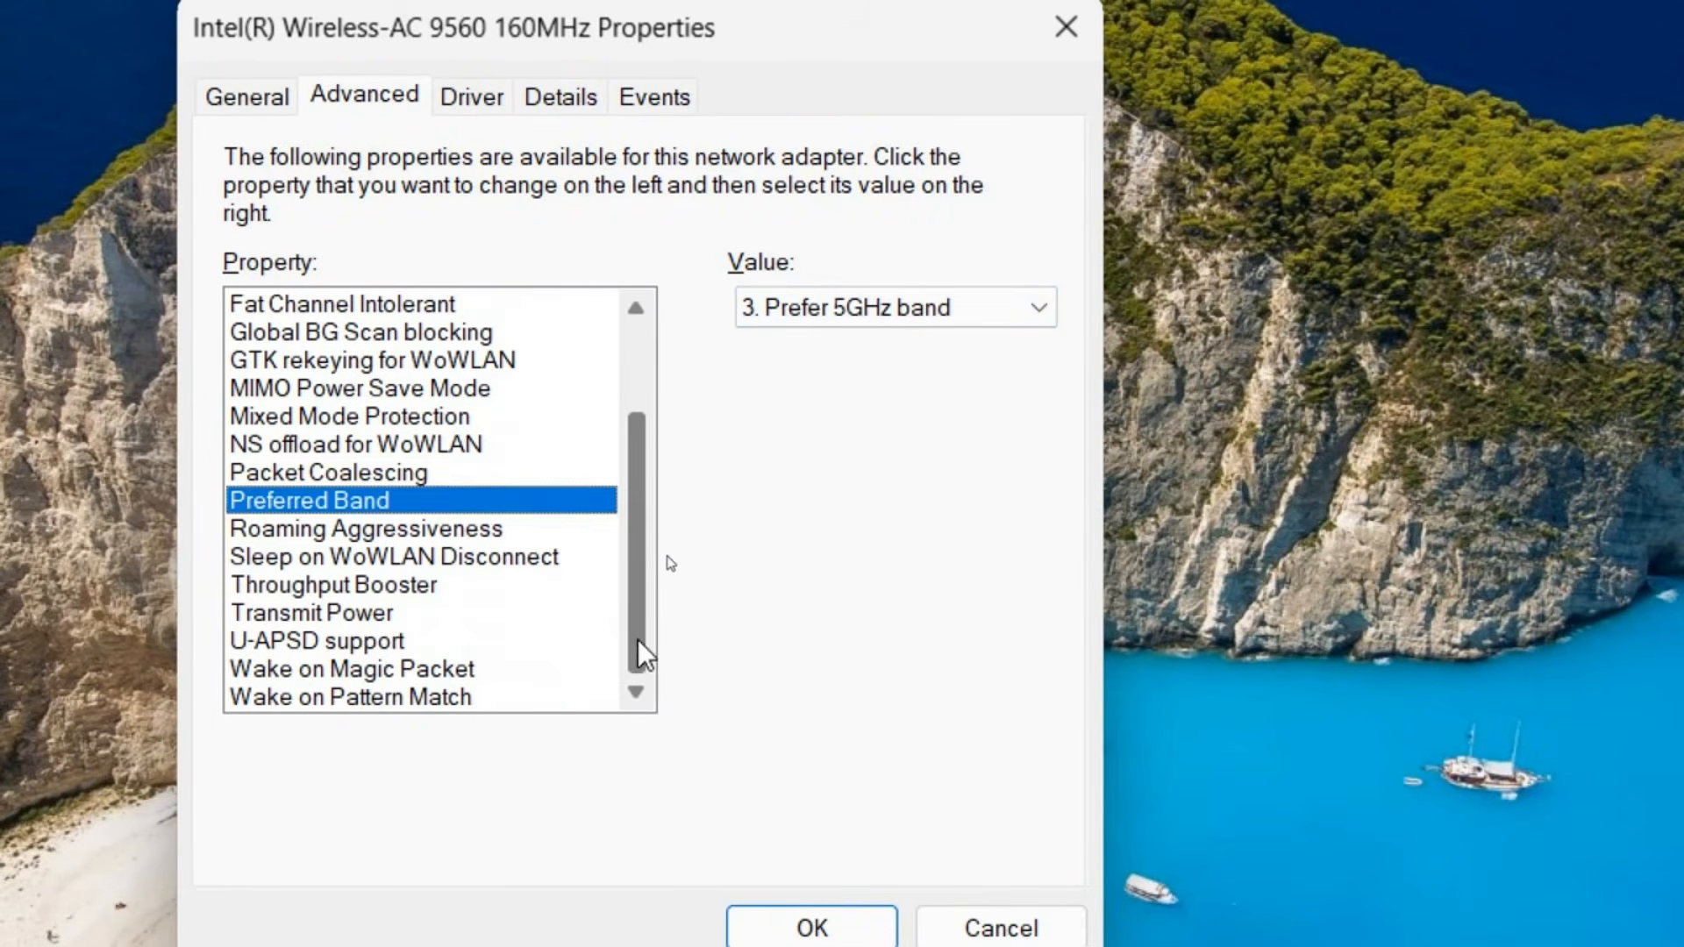
{"action": "left_click", "coordinate": [391, 535]}
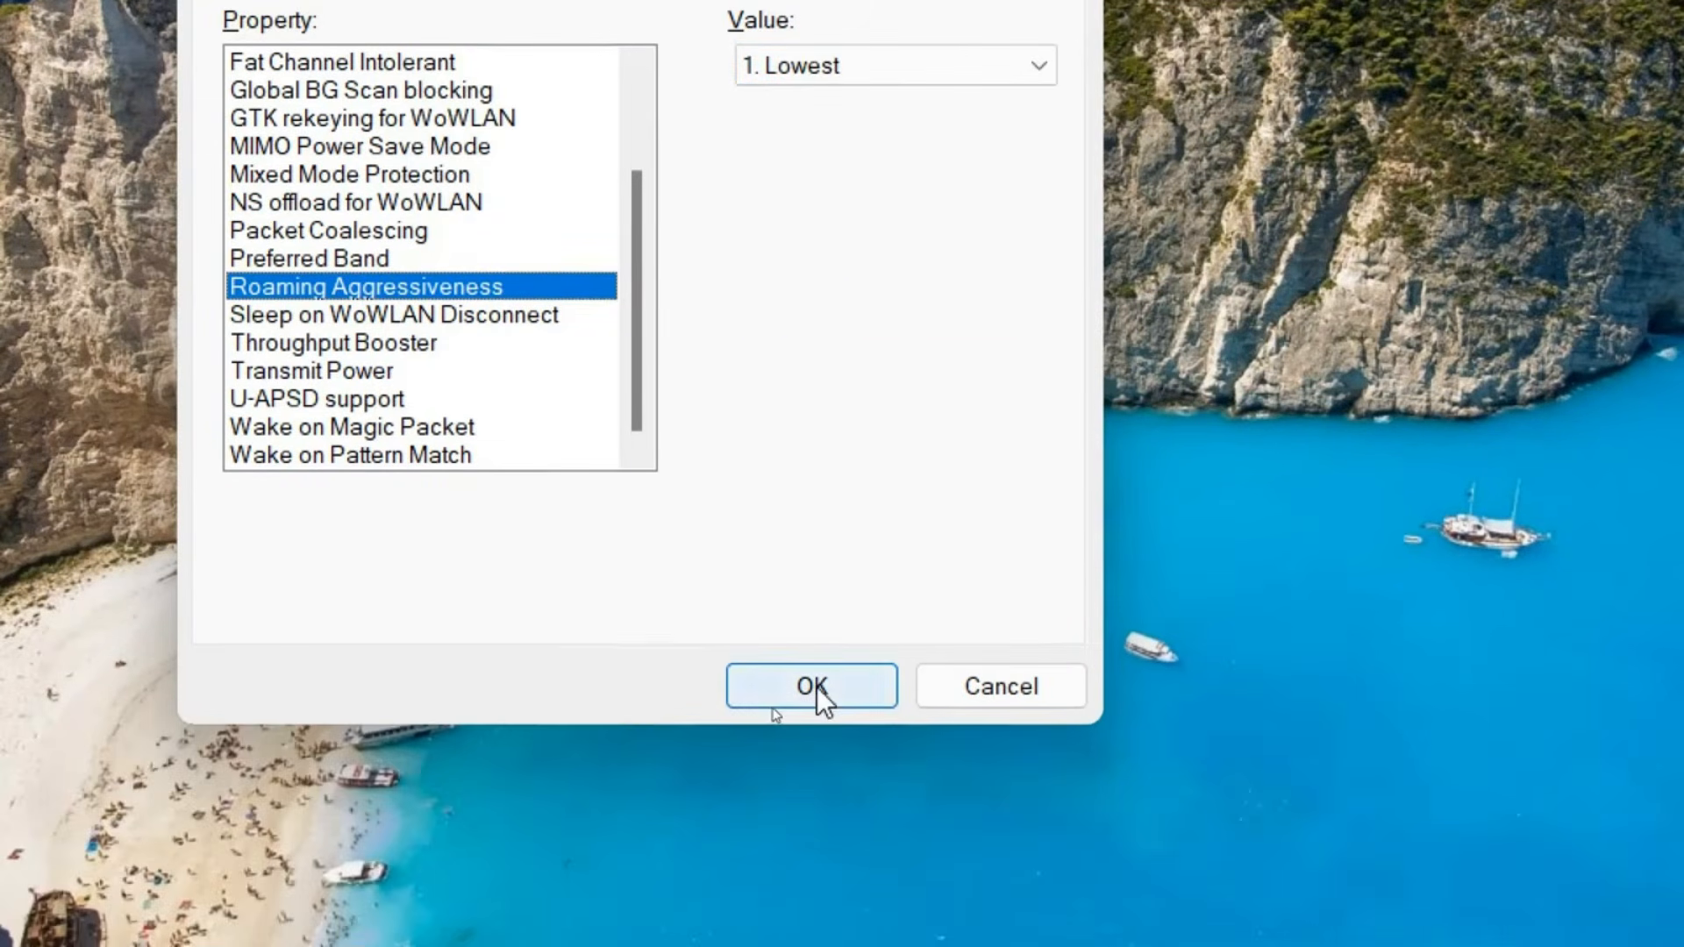
{"action": "left_click", "coordinate": [818, 687]}
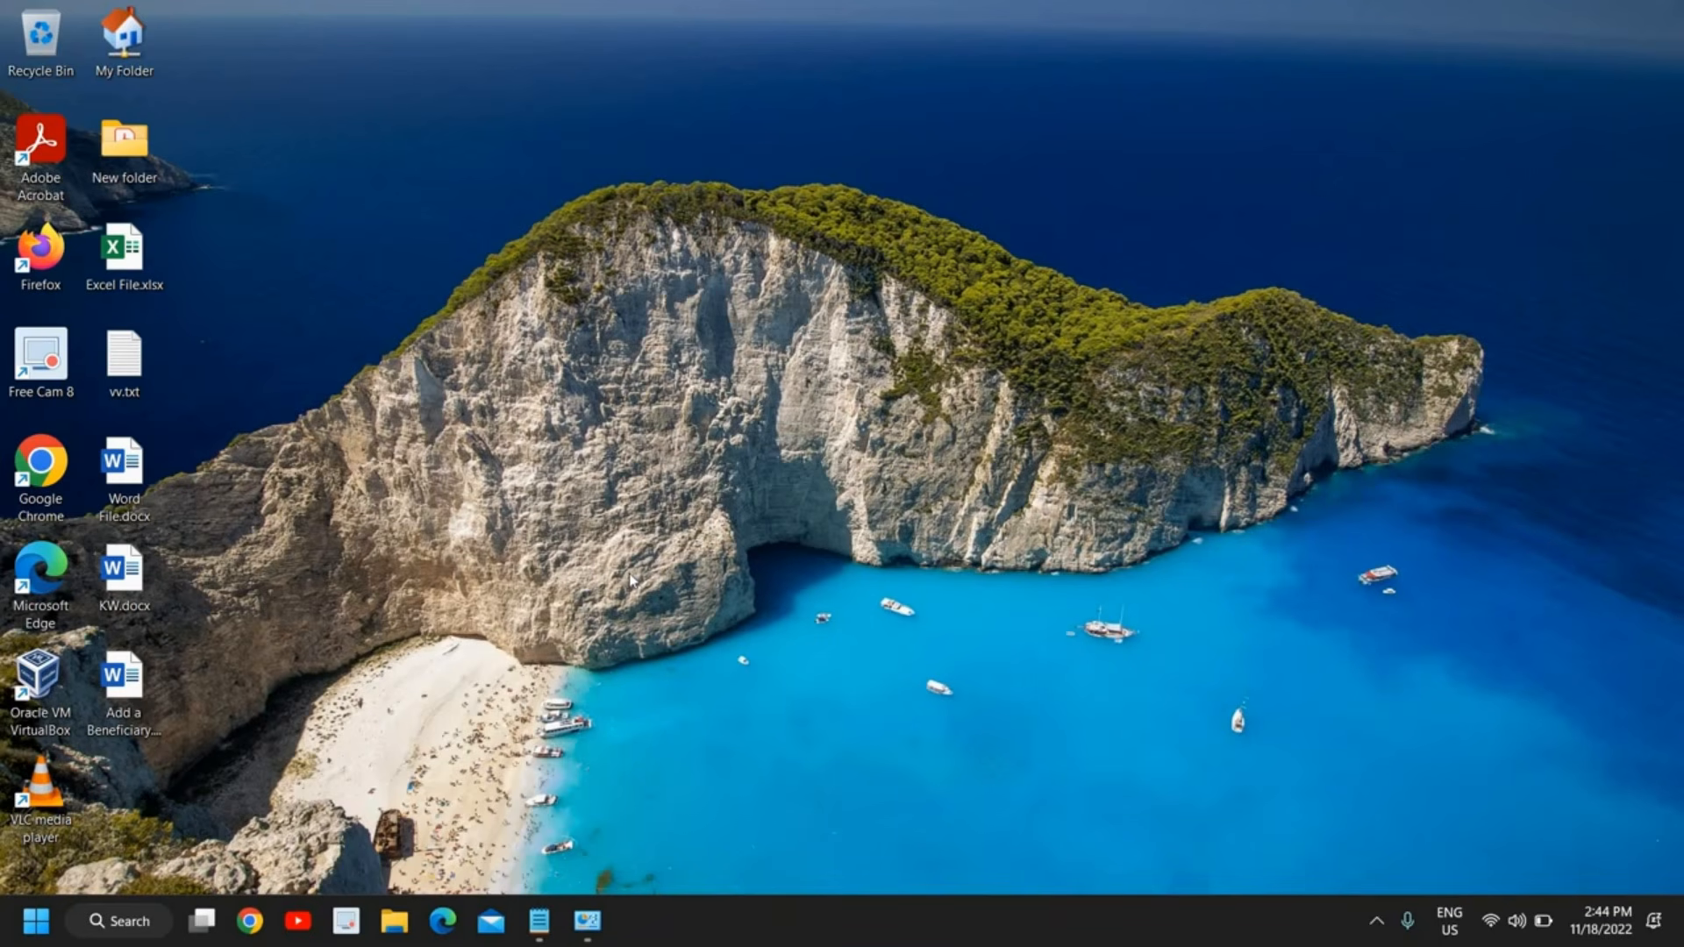
Review the list of available Wi-Fi networks and close it
{"action": "left_click", "coordinate": [1493, 926]}
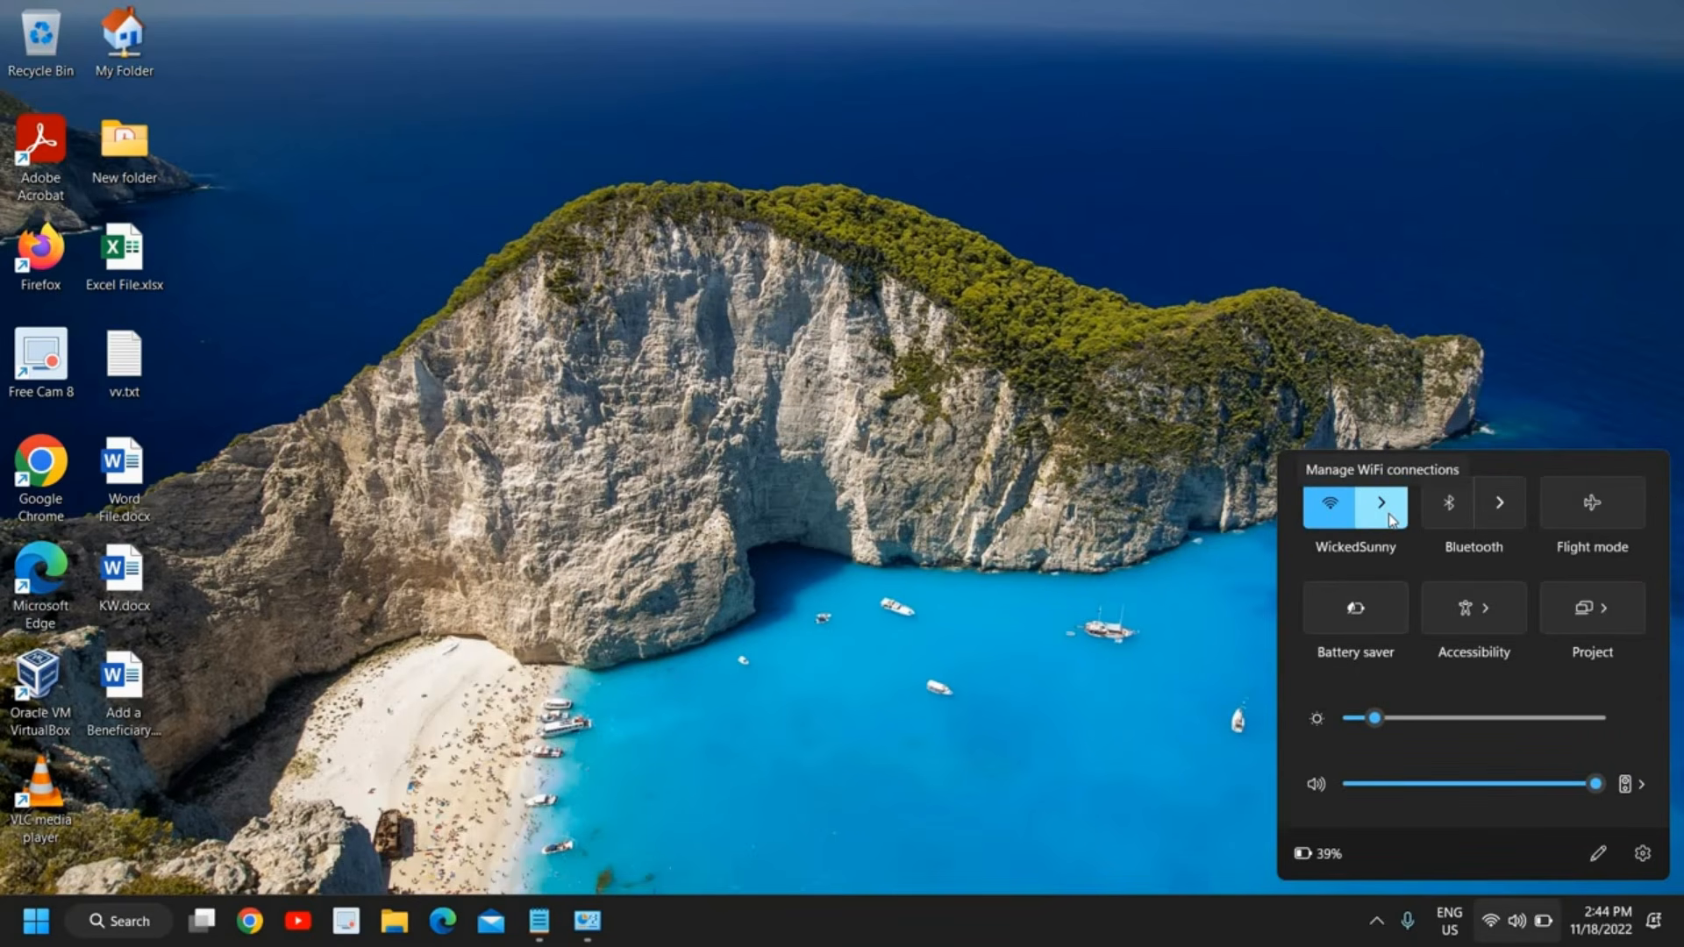
{"action": "left_click", "coordinate": [1385, 516]}
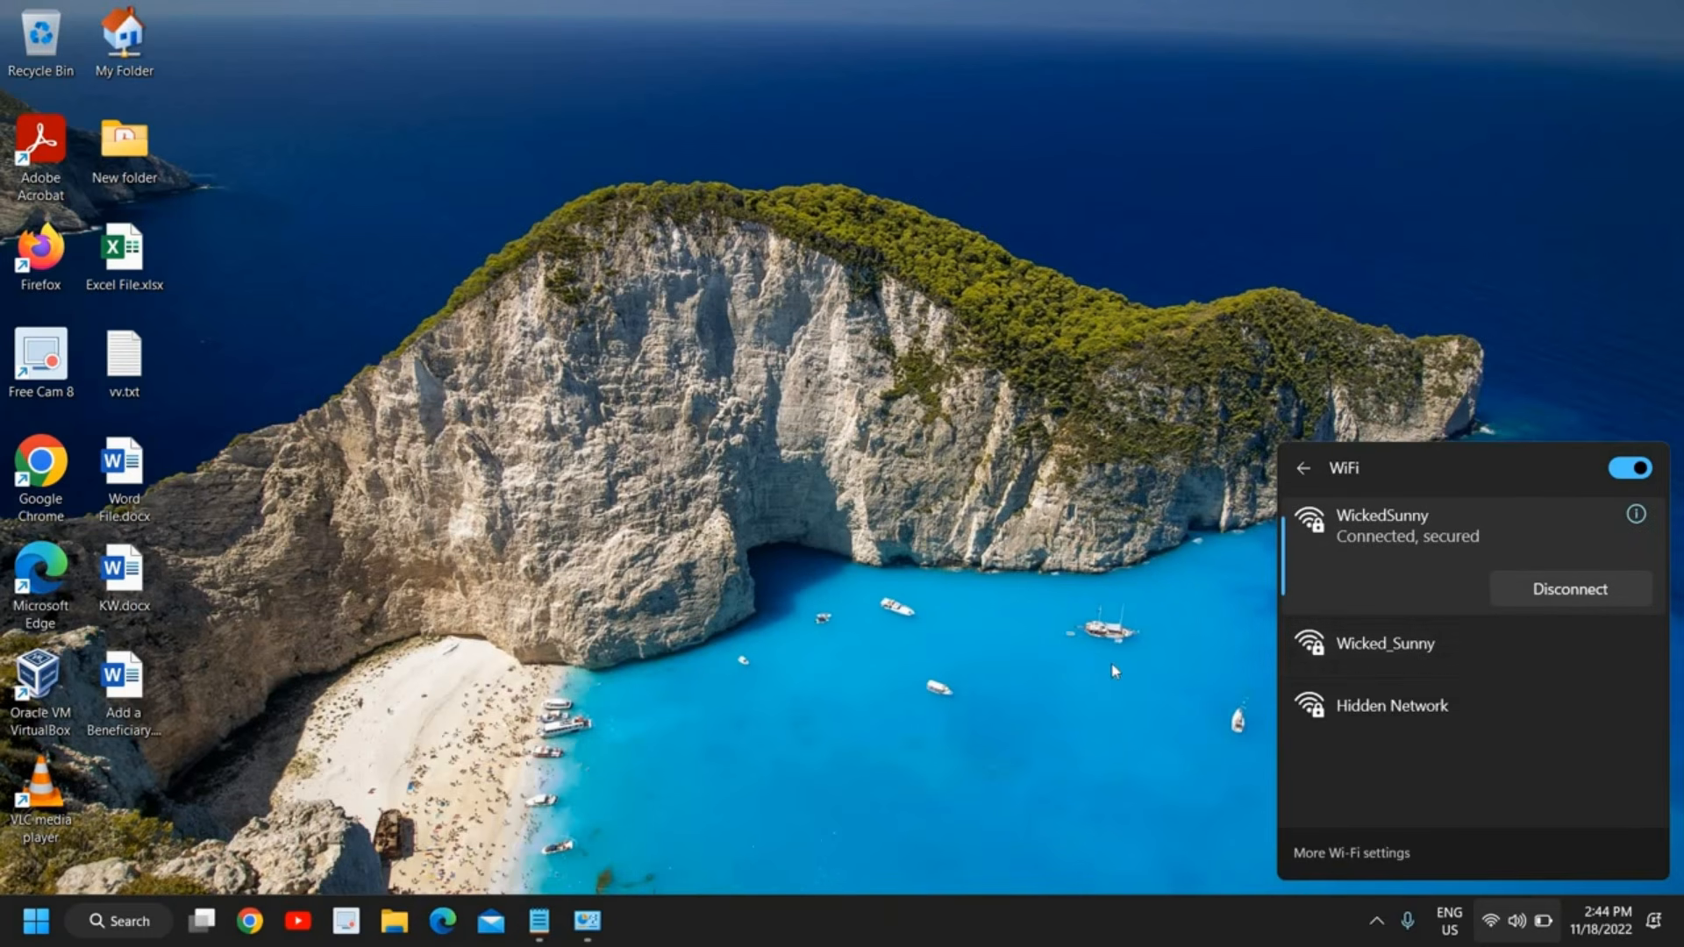
{"action": "left_click", "coordinate": [725, 717]}
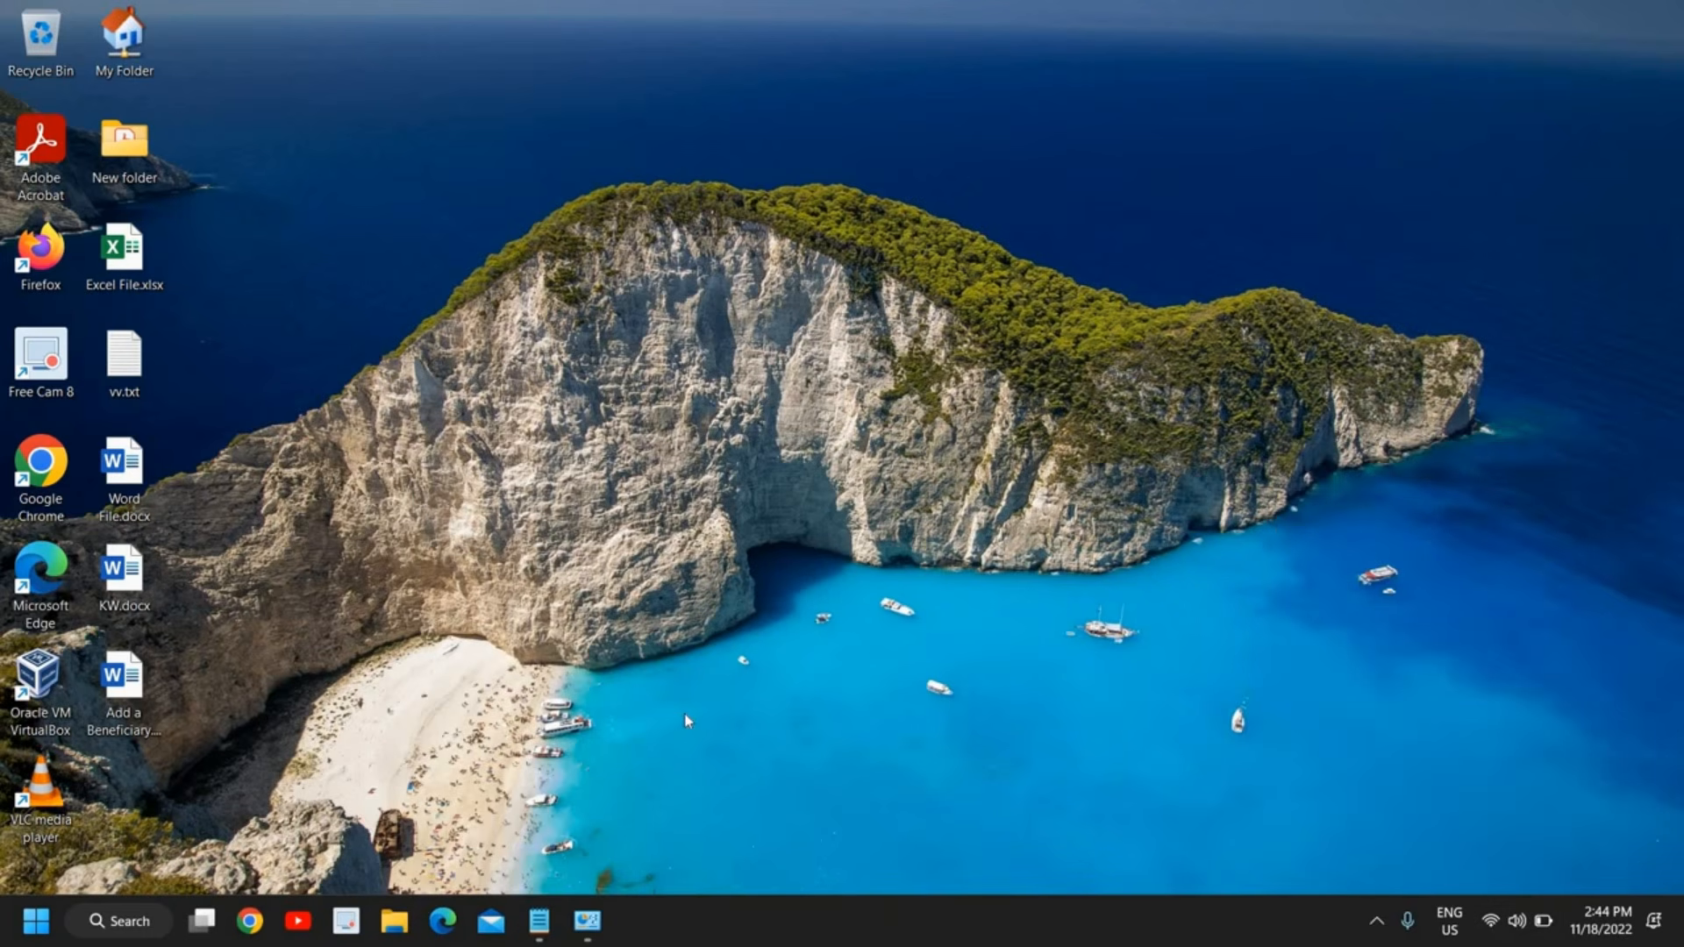